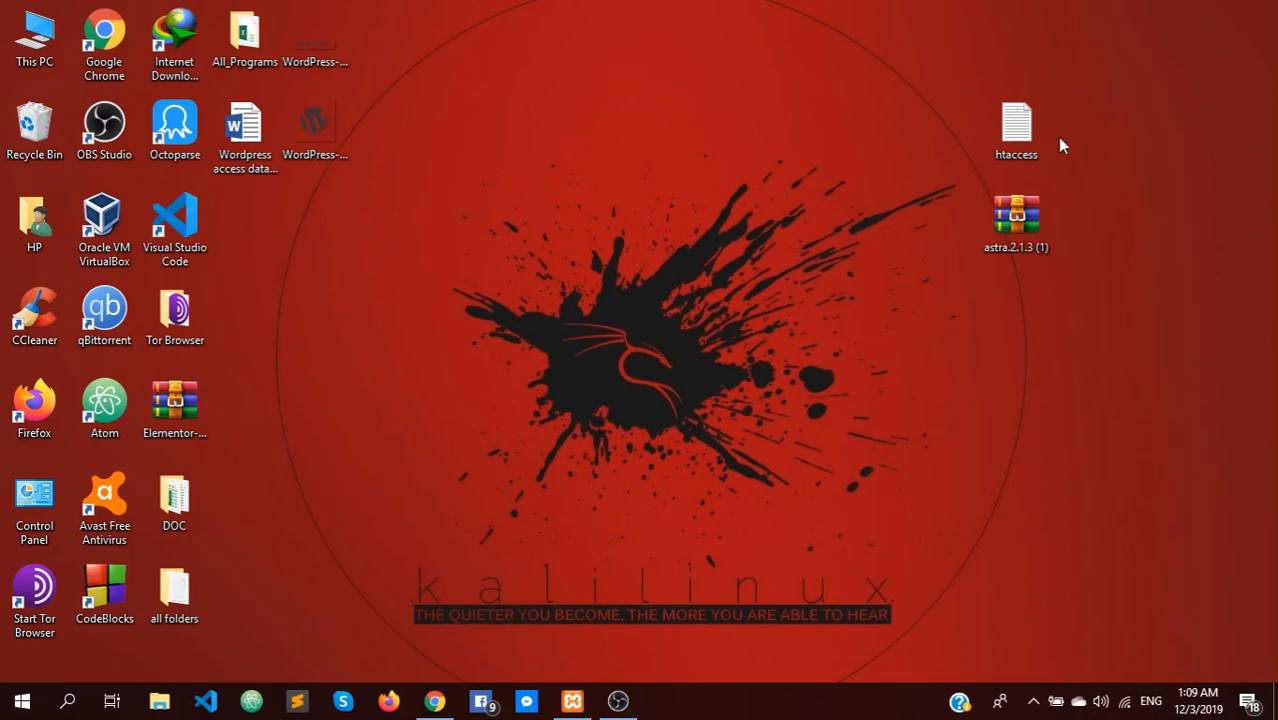
# Bring the Astra theme page back in Chrome and scroll to its version 2.1.3 details and ratings
pyautogui.click(1040, 200)
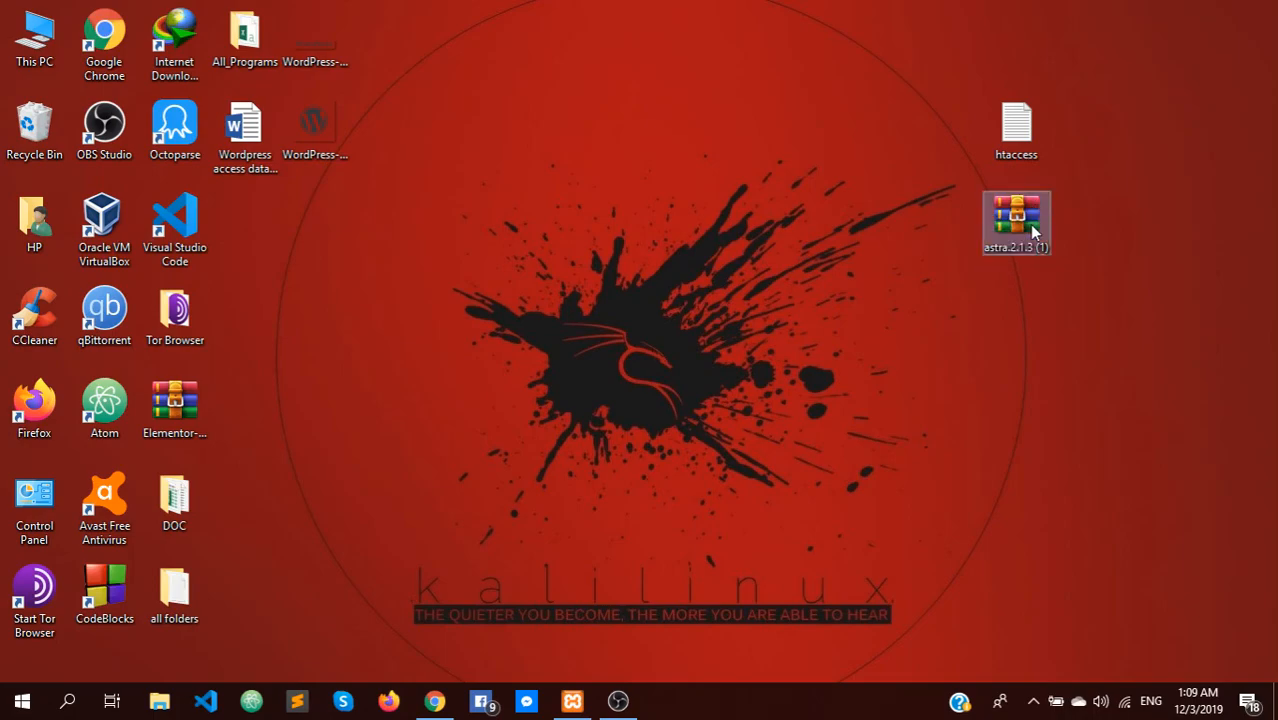
pyautogui.click(1099, 230)
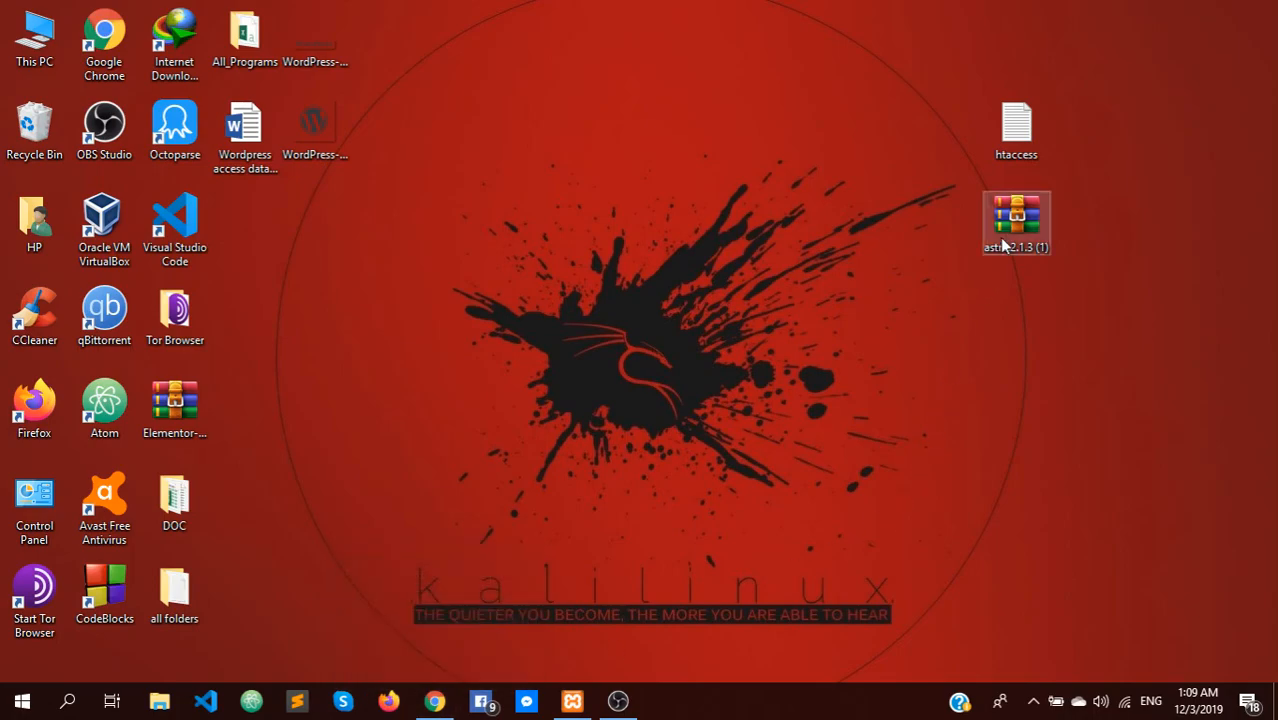
pyautogui.click(434, 701)
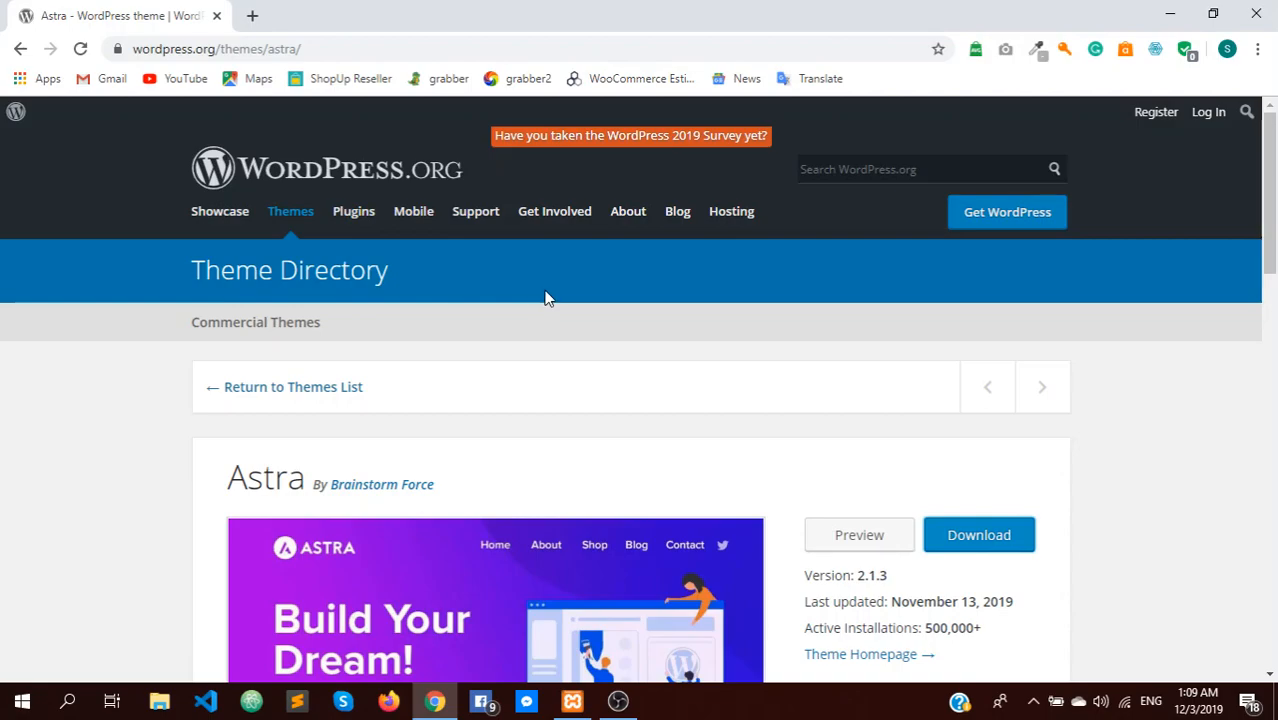
pyautogui.scroll(-3, 650, 419)
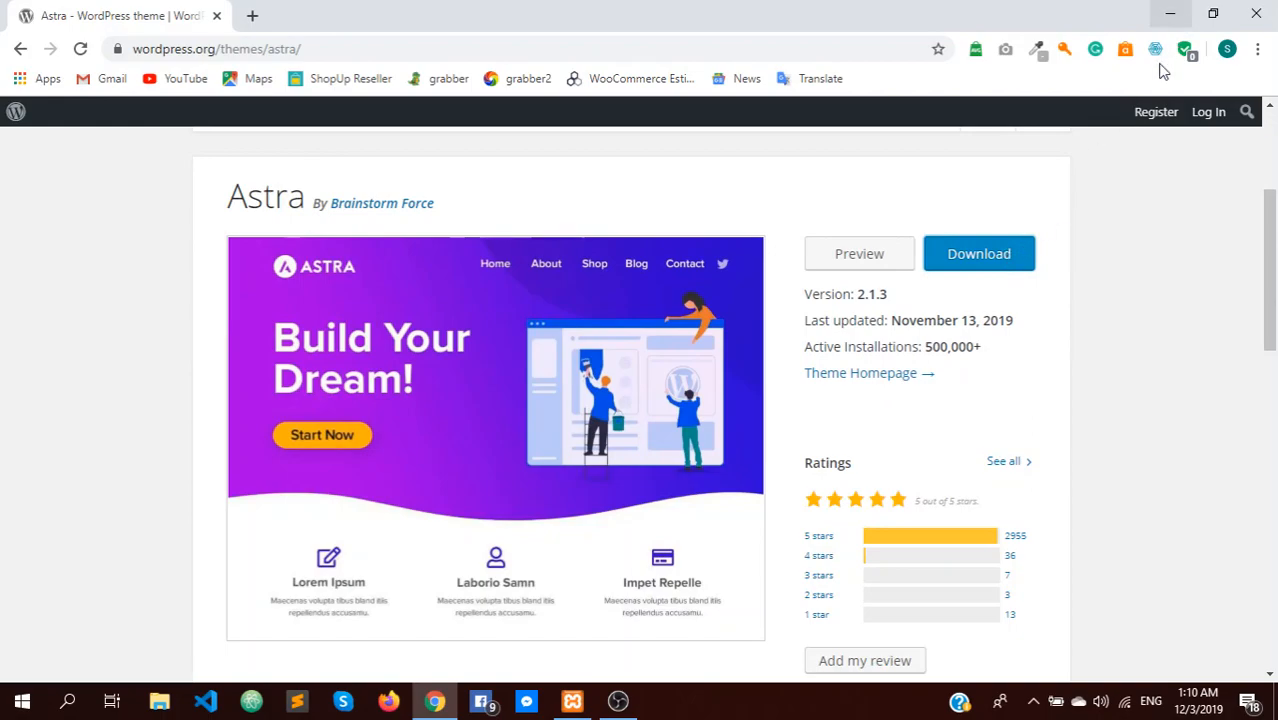
pyautogui.moveTo(1272, 265); pyautogui.dragTo(1249, 282)
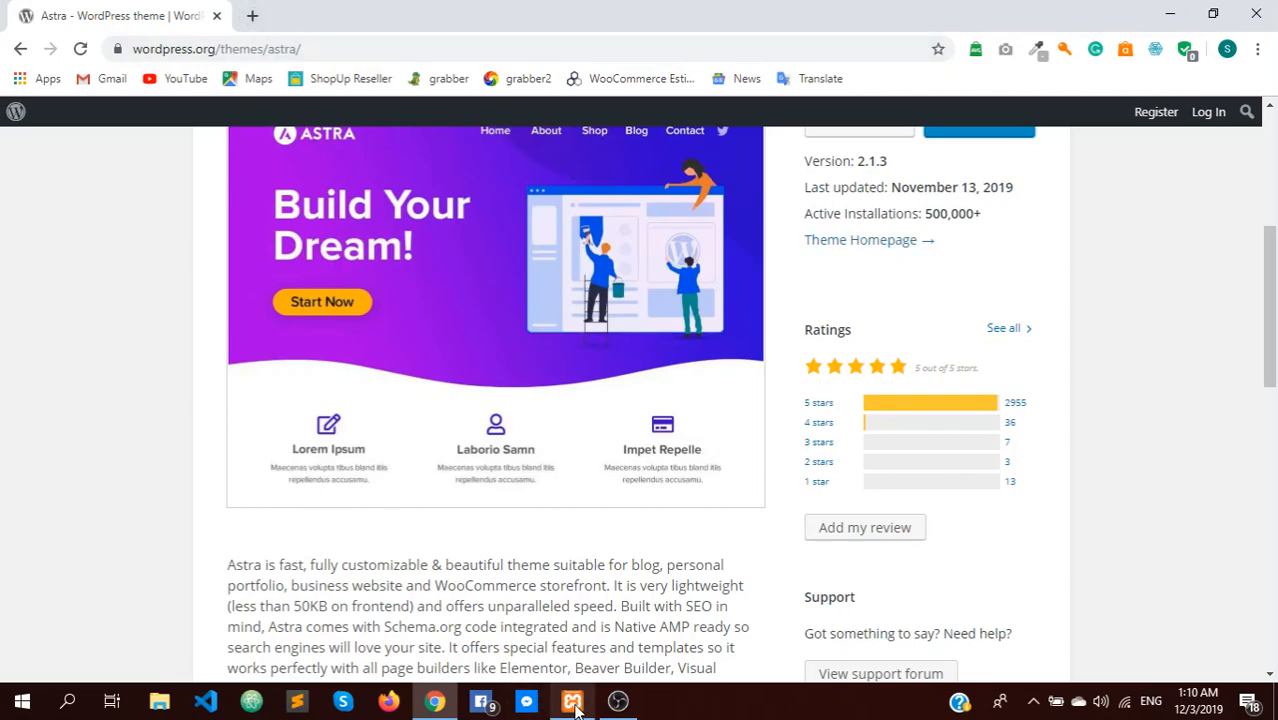
# Start the Apache and MySQL servers from the XAMPP Control Panel
pyautogui.click(570, 605)
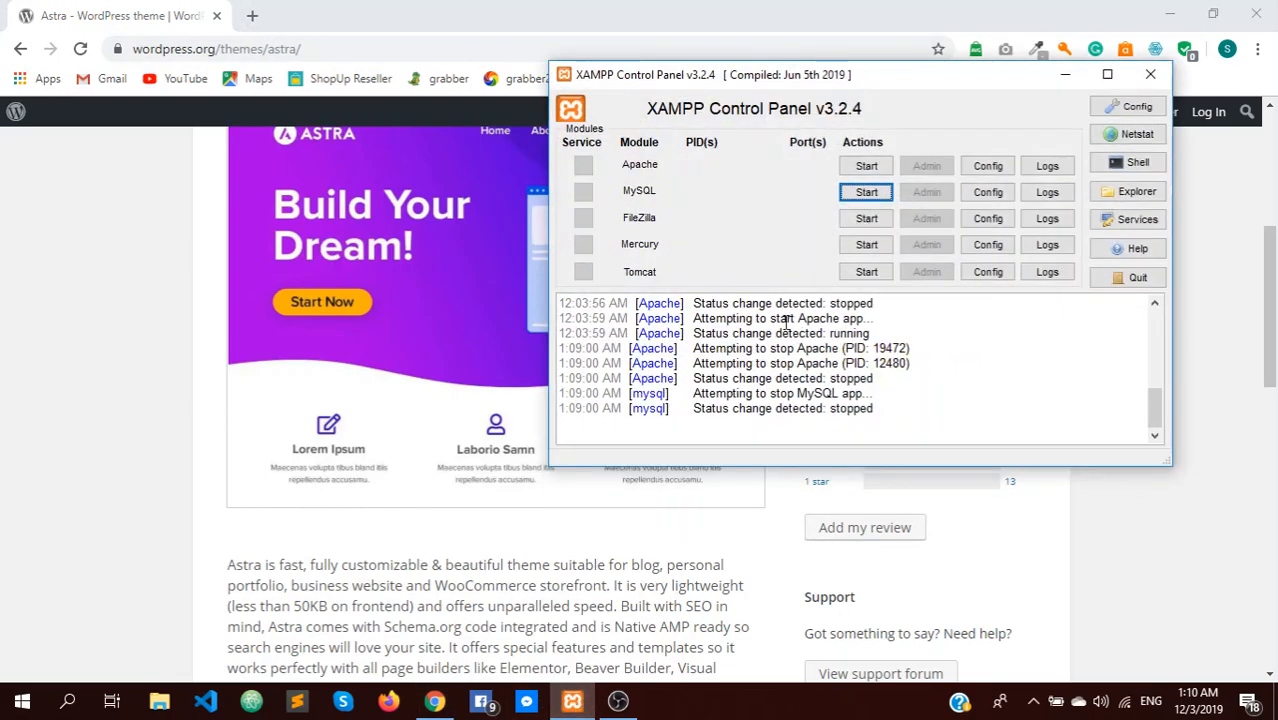
pyautogui.click(866, 166)
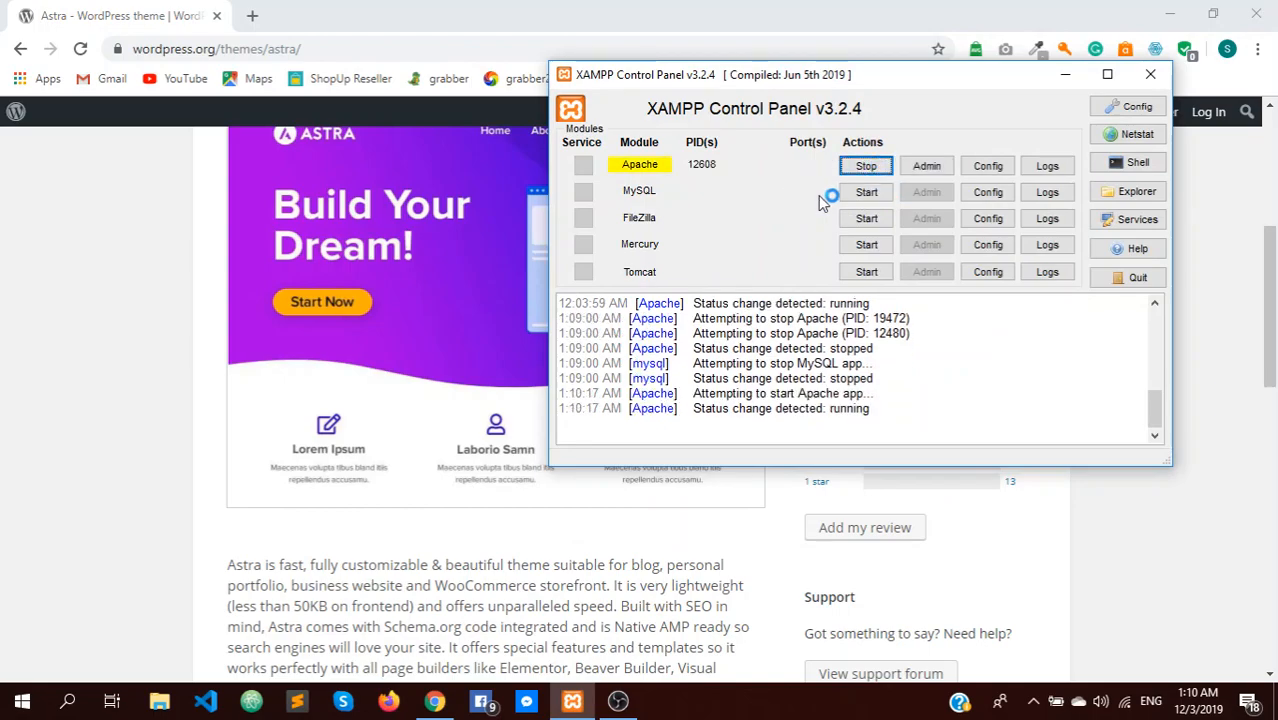
pyautogui.click(868, 193)
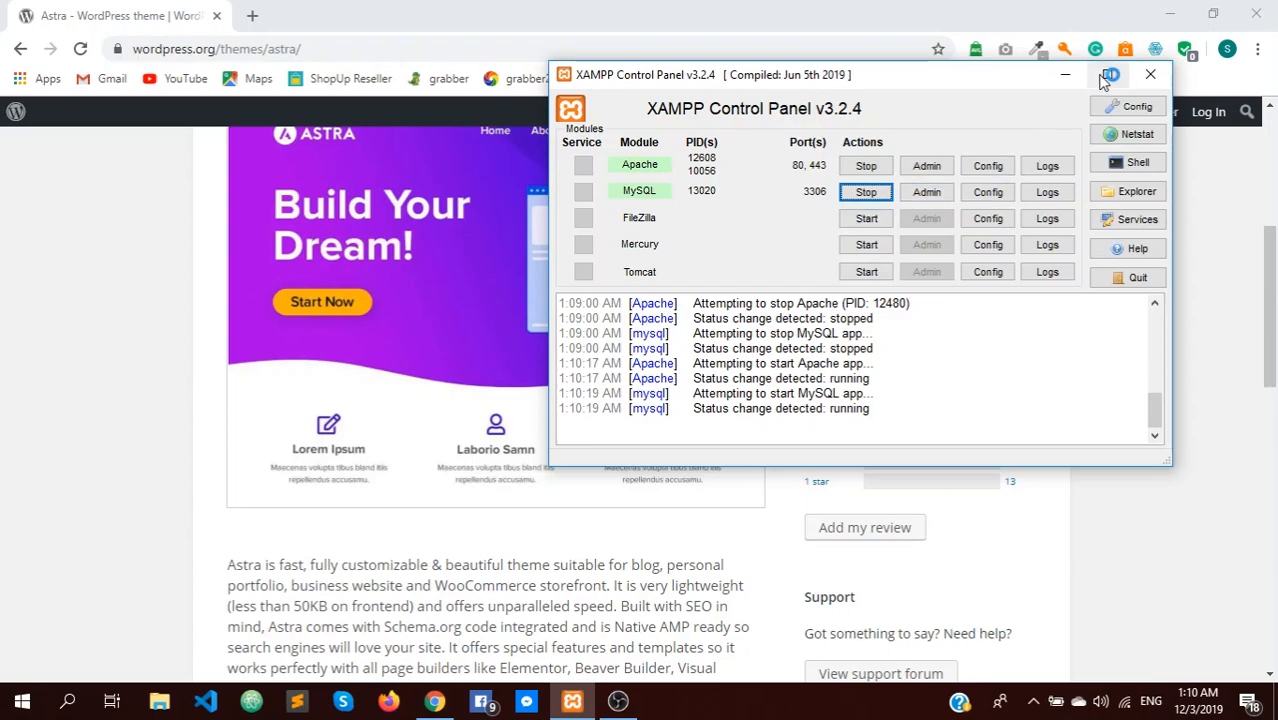
# Load localhost/wordpresstutorial in a new Chrome tab
pyautogui.click(1066, 78)
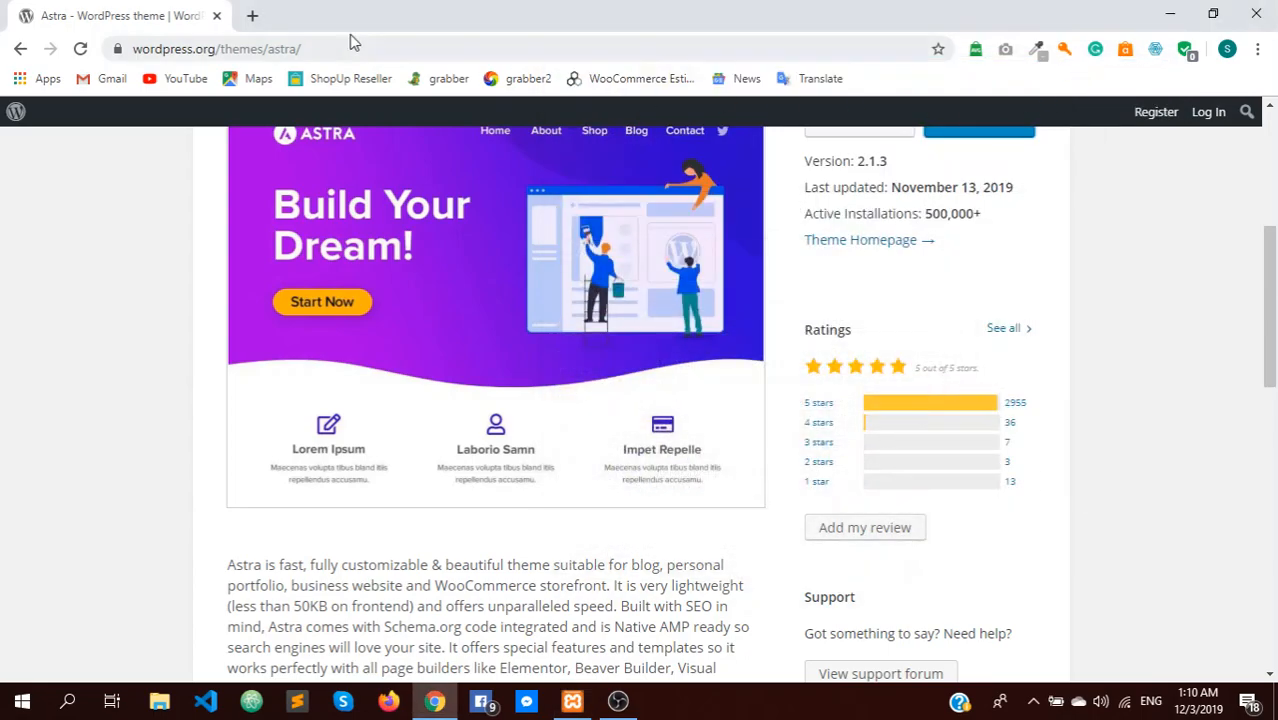
pyautogui.click(253, 17)
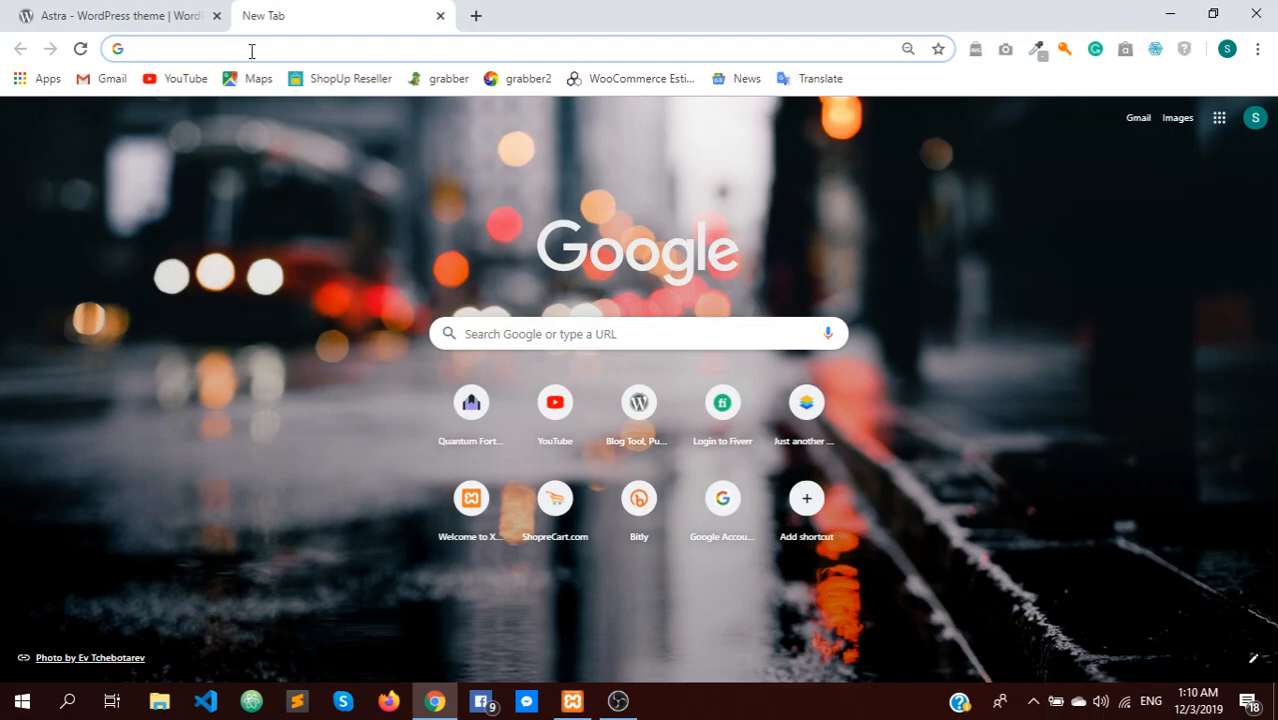
pyautogui.write('localhos')
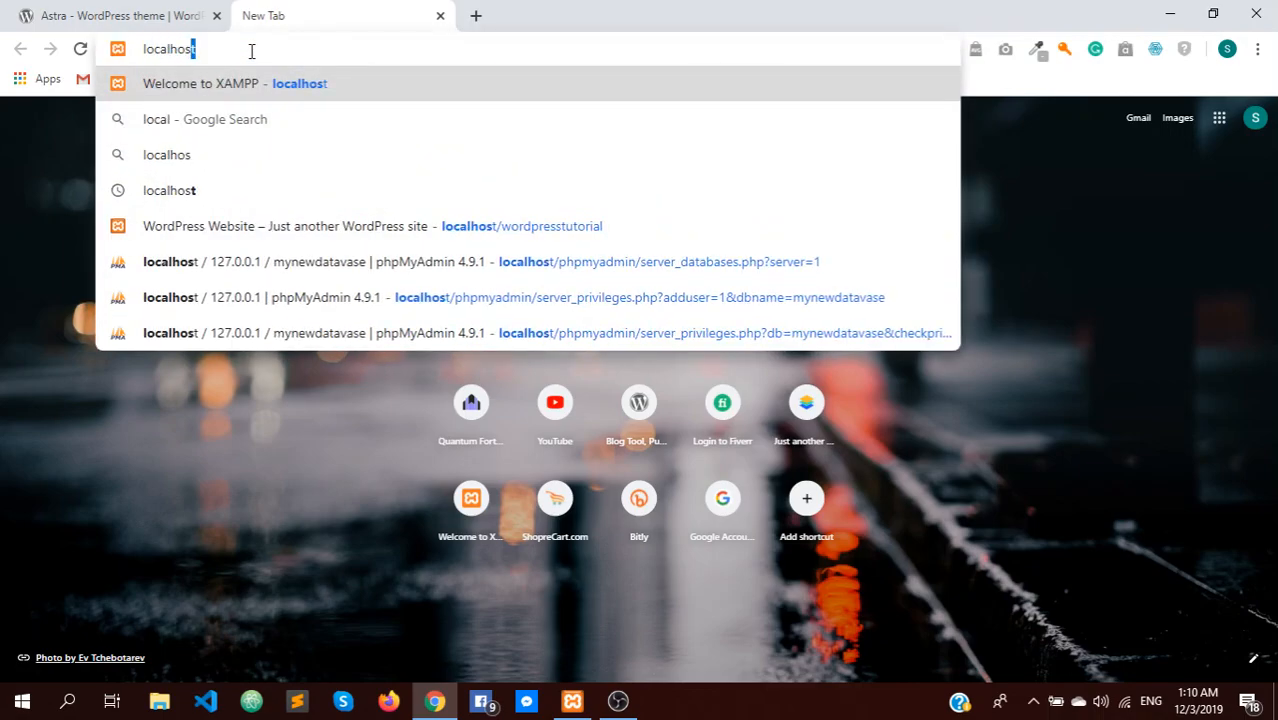
pyautogui.write('t/wordpre')
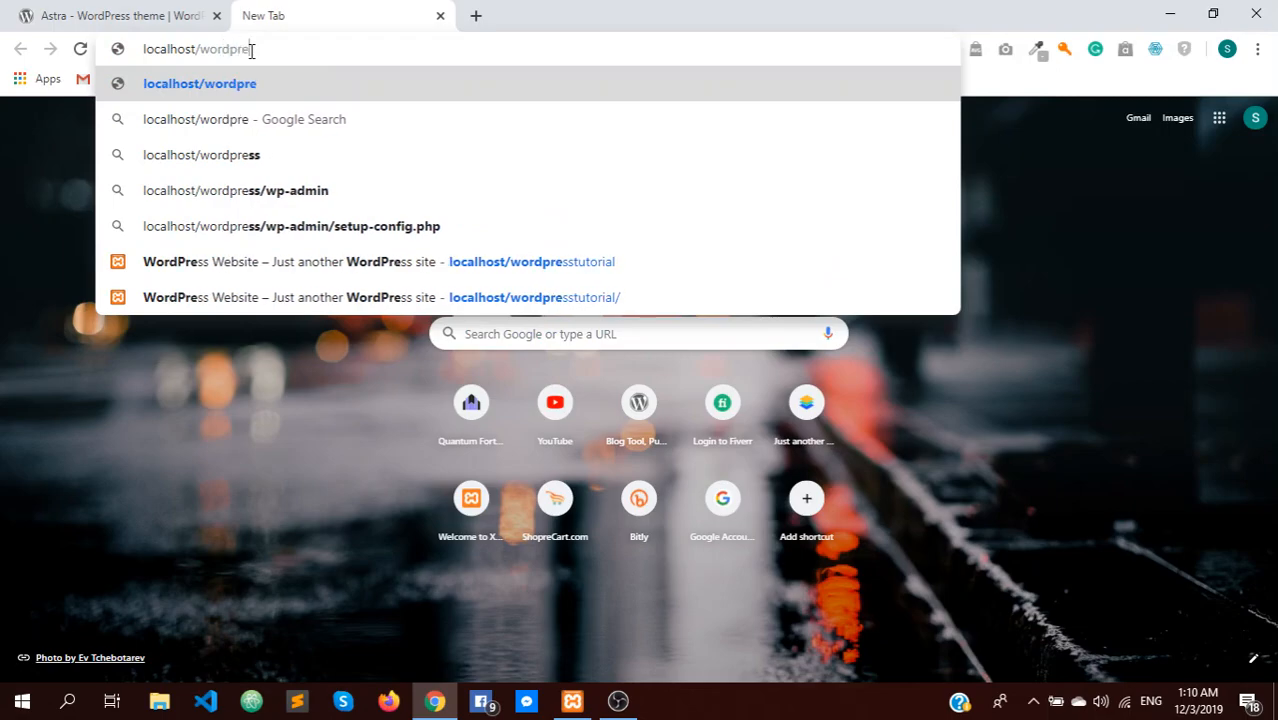
pyautogui.write('sstutorial')
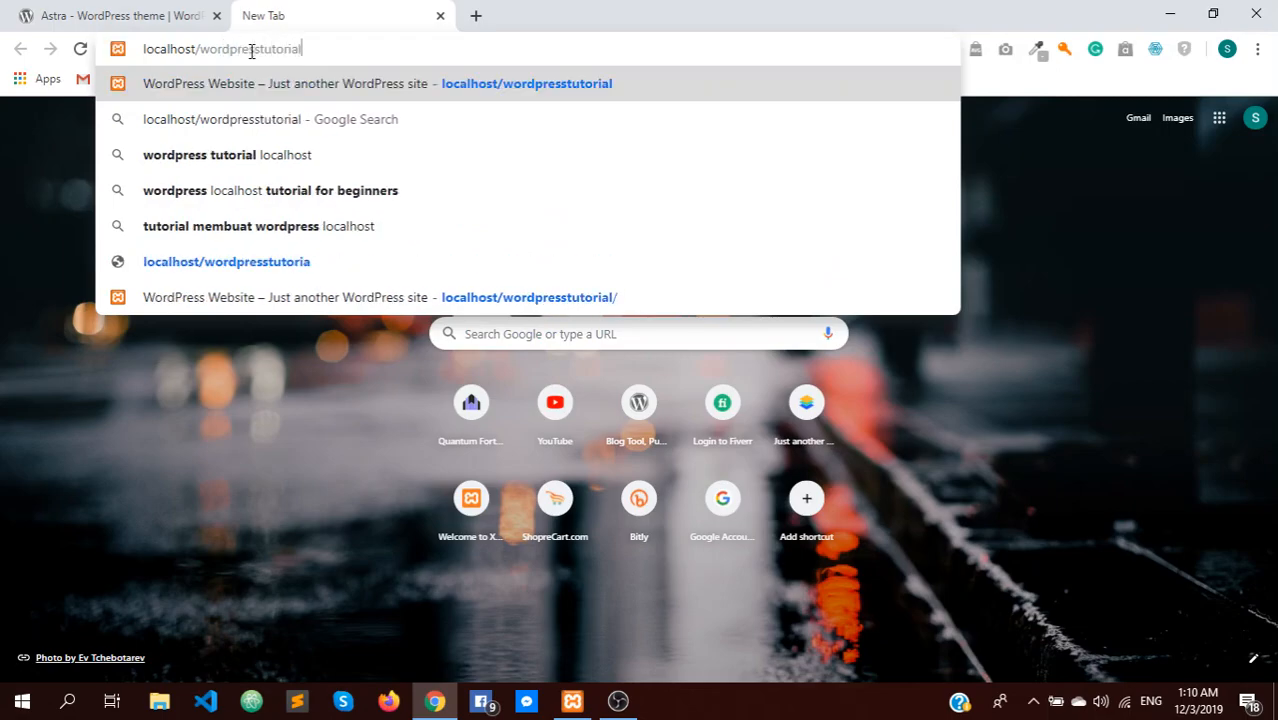
pyautogui.press('Return')
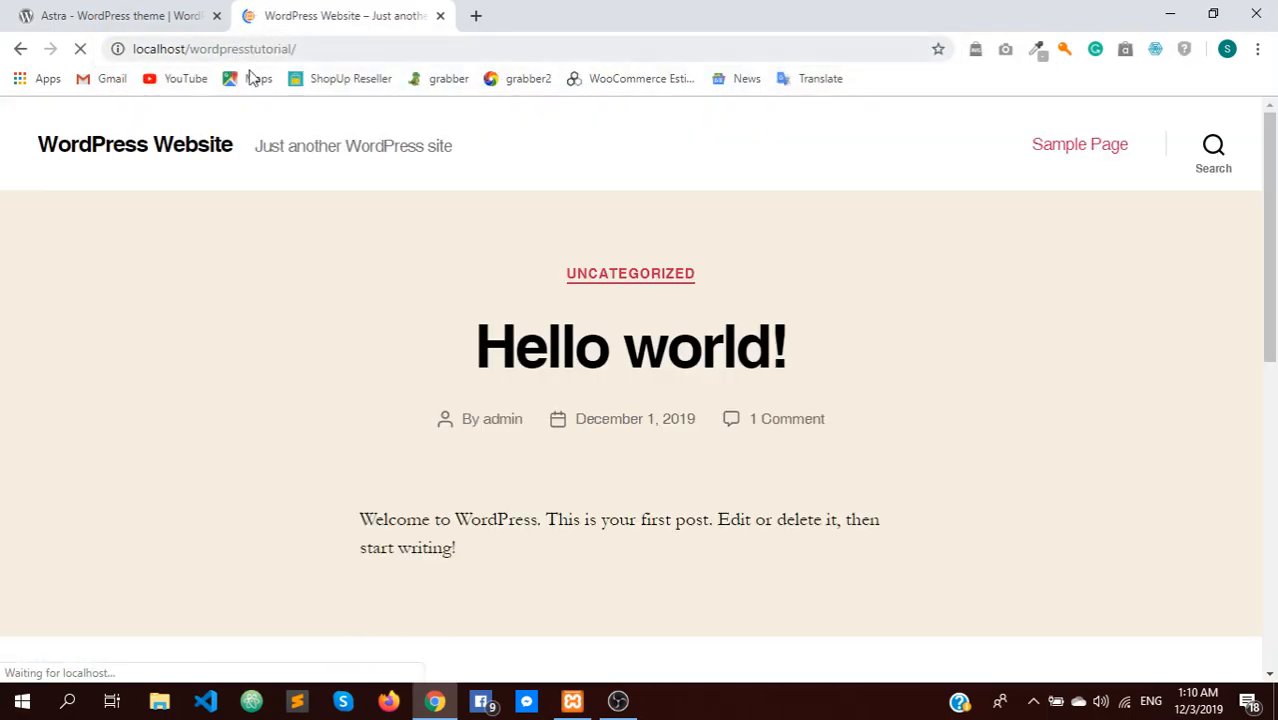
pyautogui.moveTo(1270, 200); pyautogui.dragTo(1255, 163)
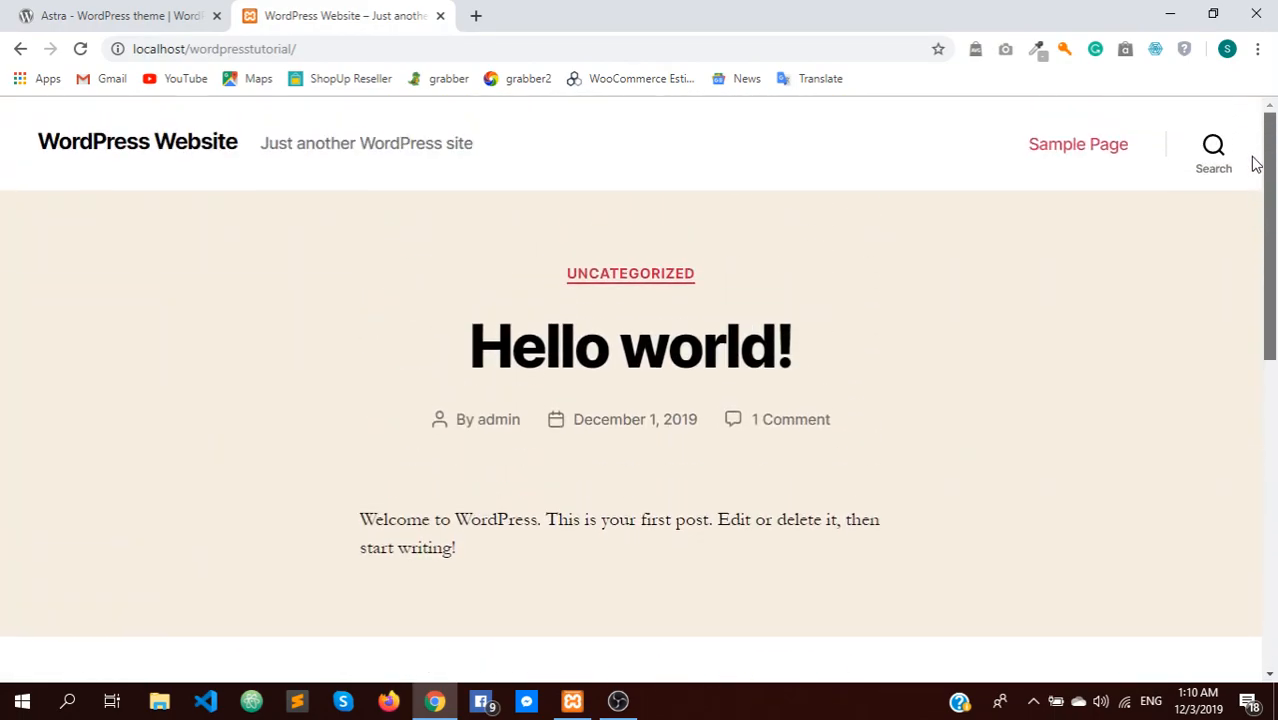
# Append /wp-admin to the site address to reach the admin login page
pyautogui.click(343, 49)
pyautogui.click(343, 49)
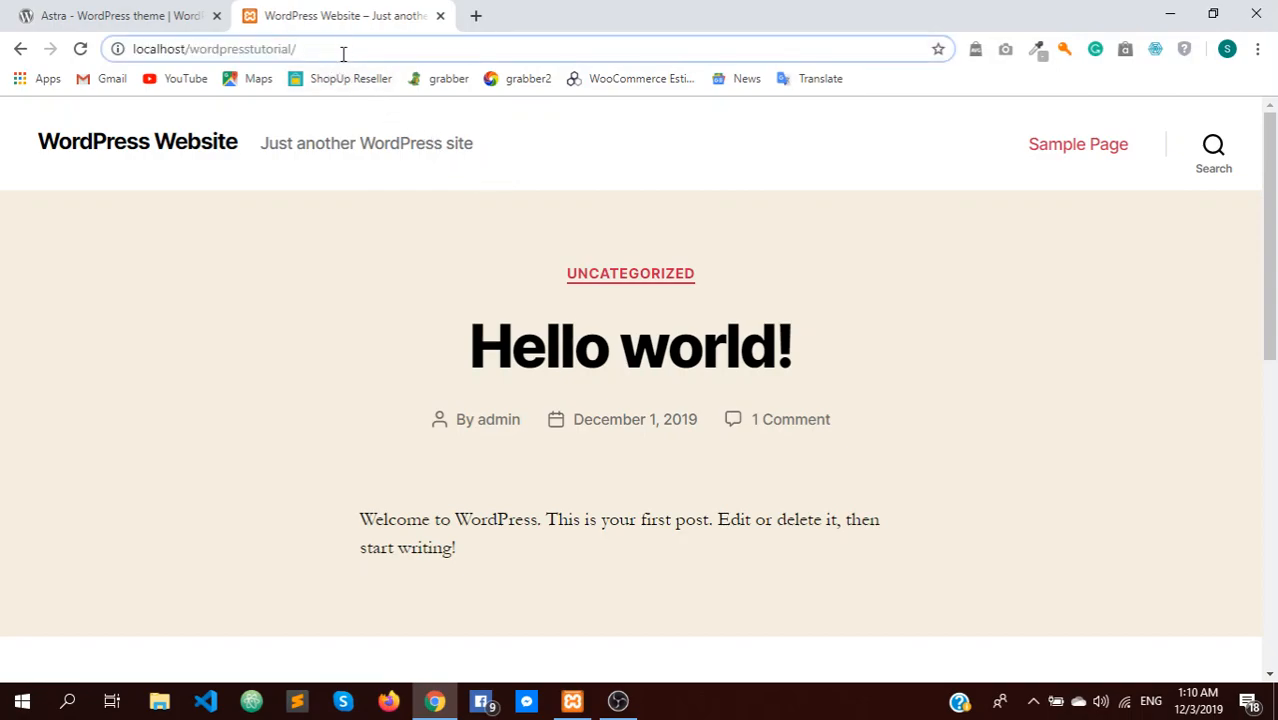
pyautogui.write('wp-adin')
pyautogui.press('BackSpace')
pyautogui.press('BackSpace')
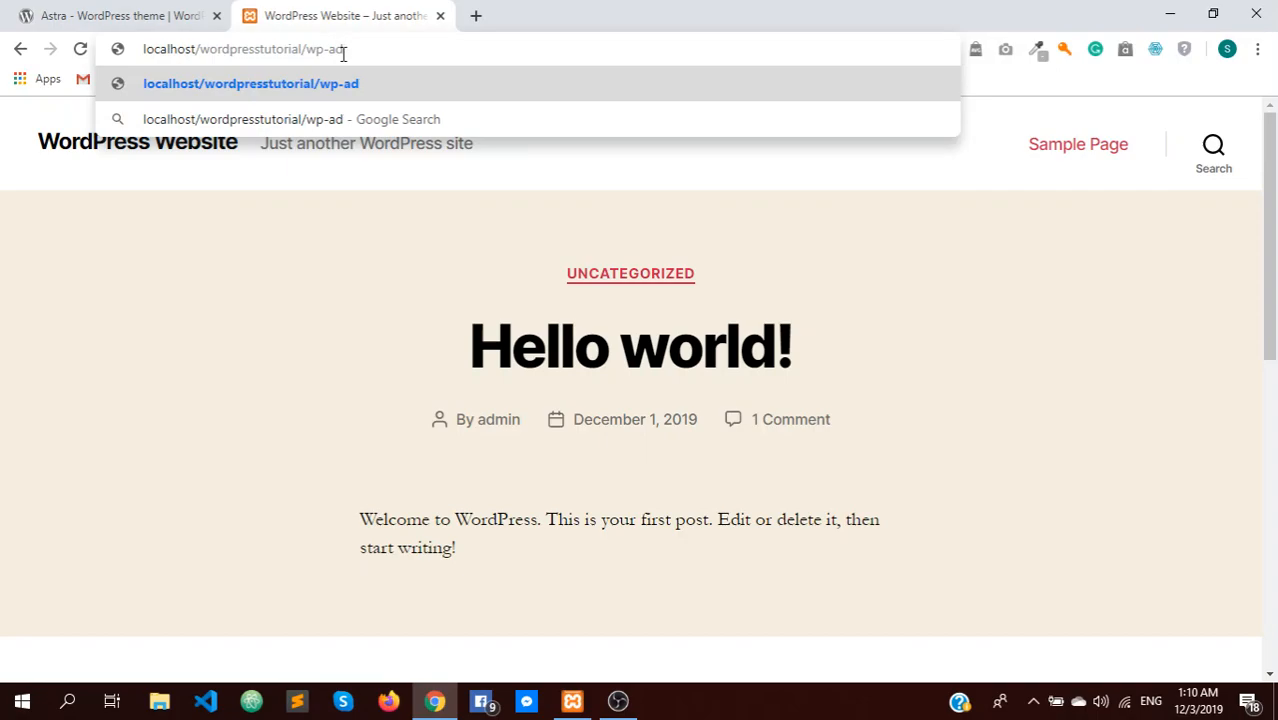
pyautogui.write('min')
pyautogui.press('Return')
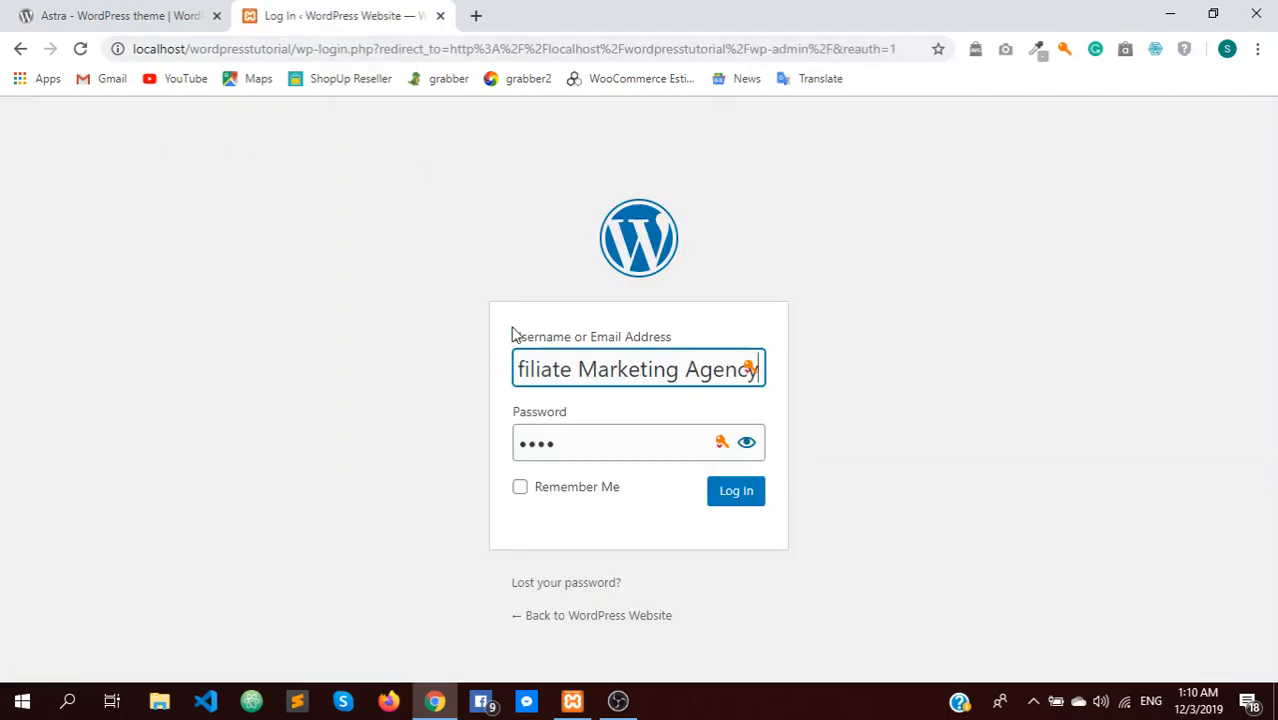
# Sign in with the admin username and password, then go to Appearance > Themes
pyautogui.hotkey('ctrl', 'a')
pyautogui.write('admin')
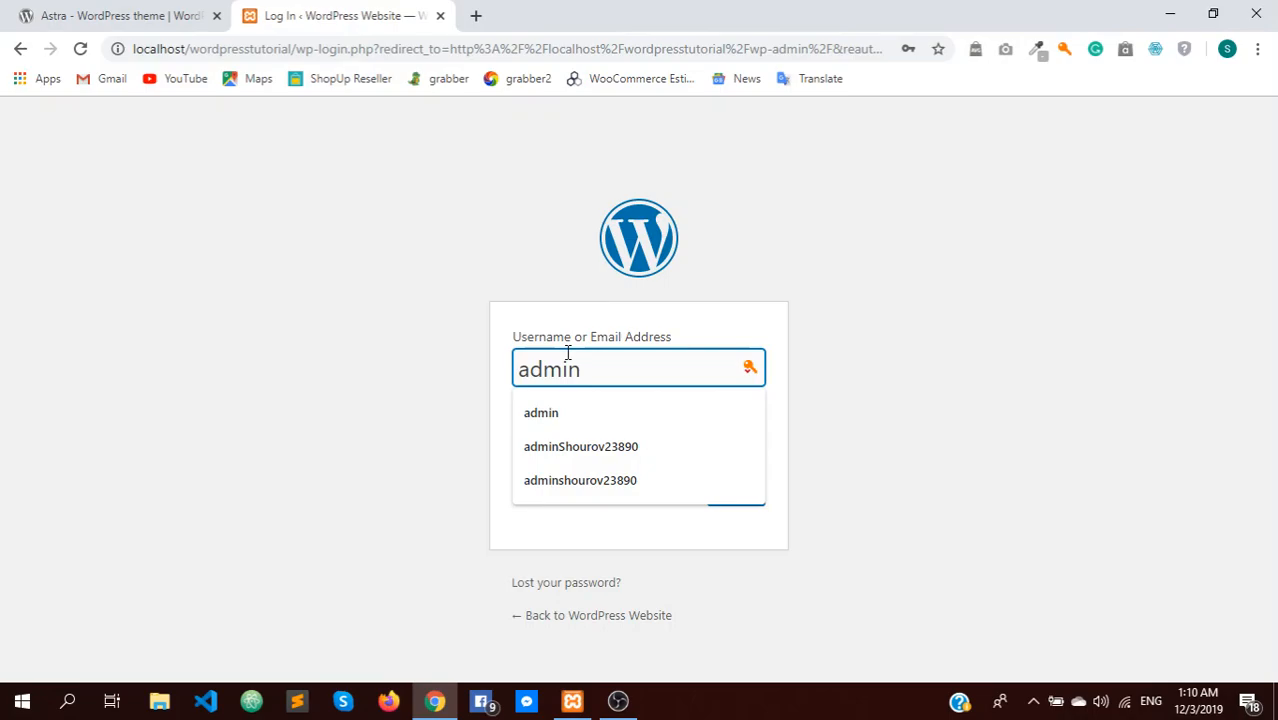
pyautogui.click(1022, 436)
pyautogui.moveTo(564, 438); pyautogui.dragTo(498, 453)
pyautogui.write('•••••')
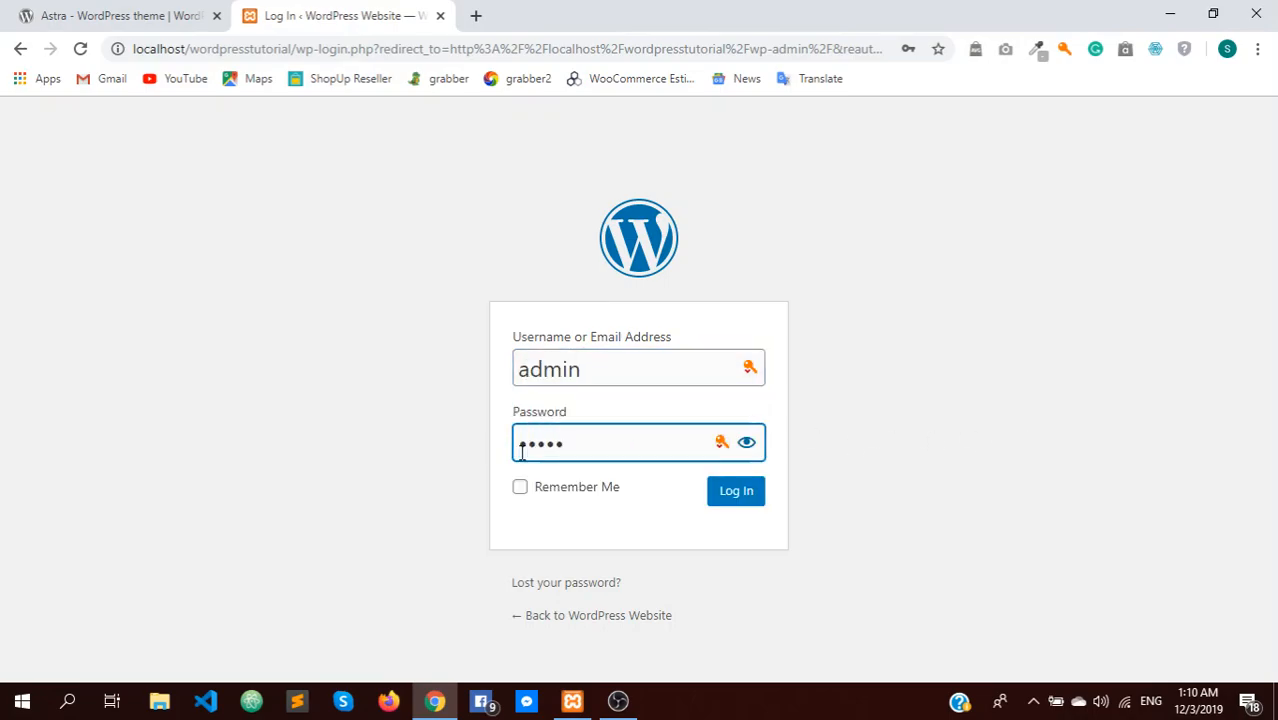
pyautogui.click(713, 505)
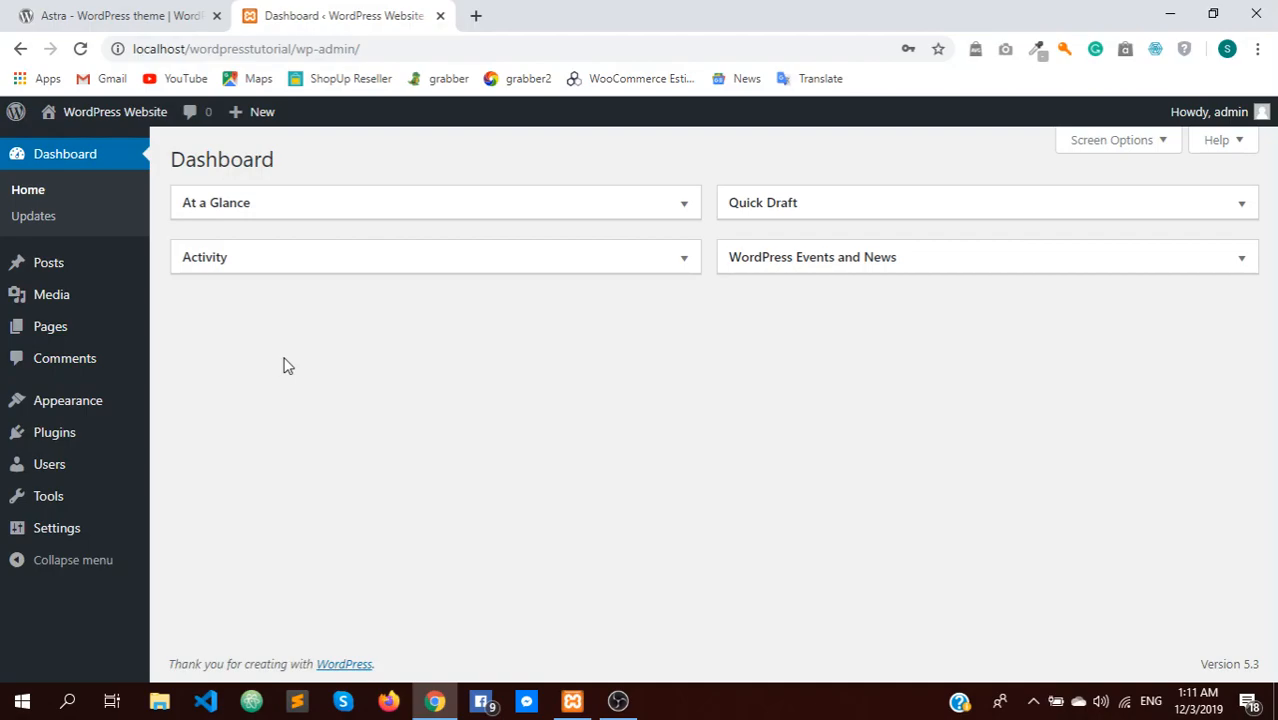
pyautogui.moveTo(88, 402)
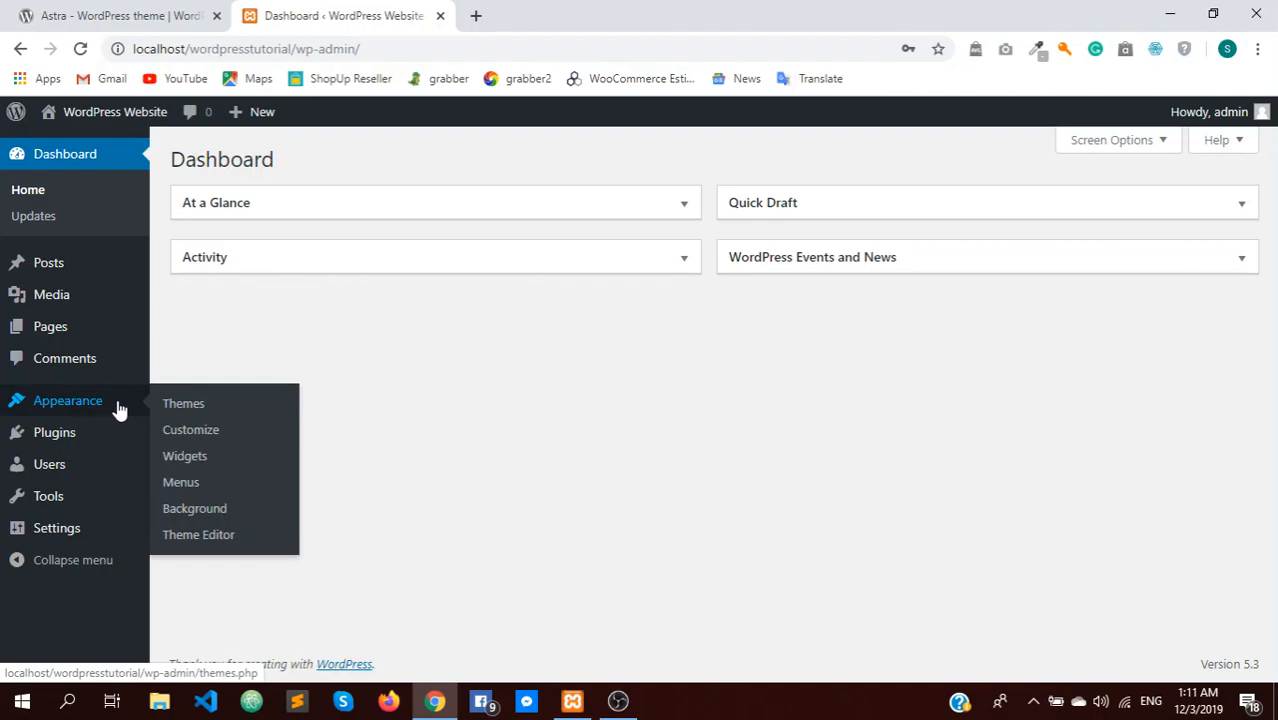
pyautogui.click(171, 405)
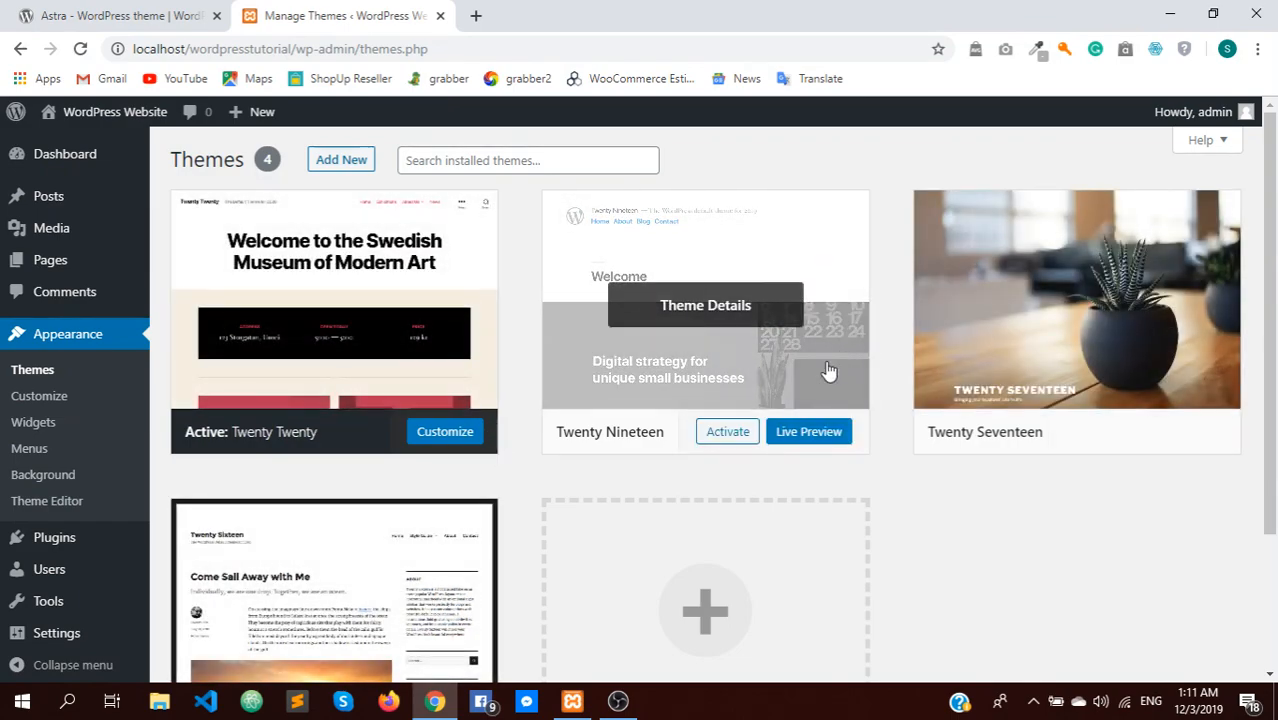
# Drag astra.2.1.3 (1).zip from the desktop into the Upload Theme form under Add New
pyautogui.click(340, 166)
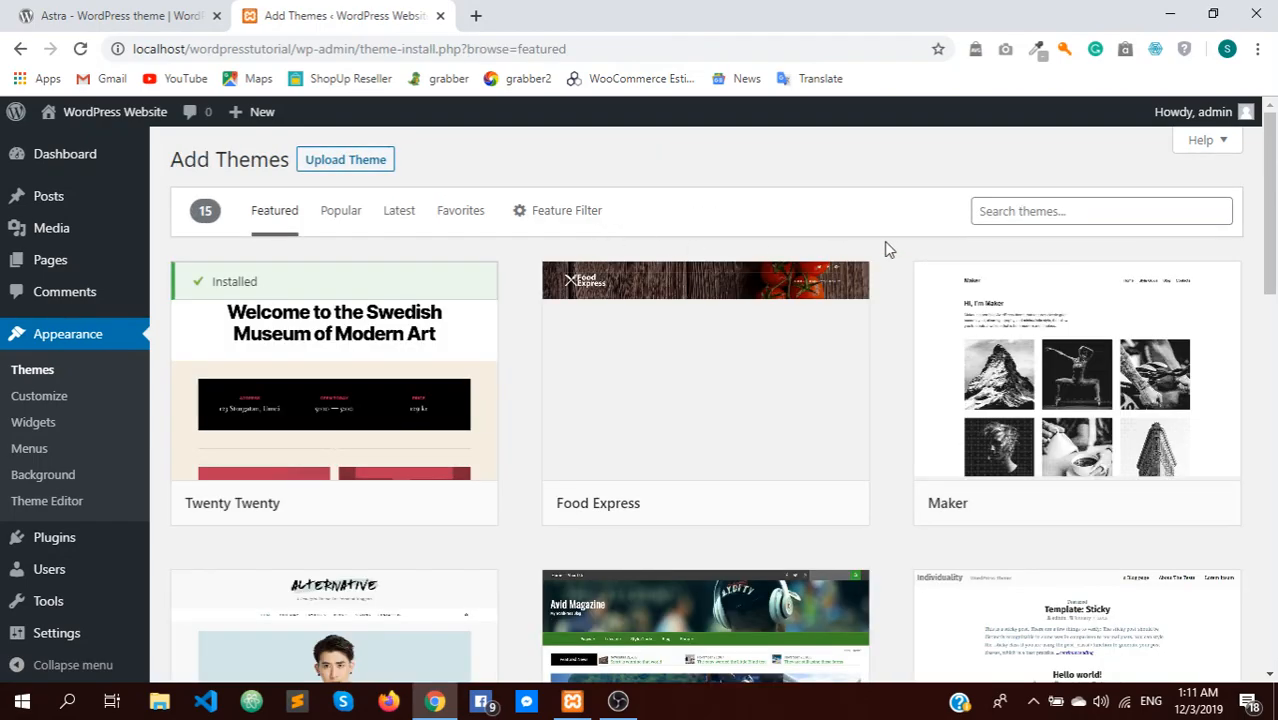
pyautogui.click(354, 167)
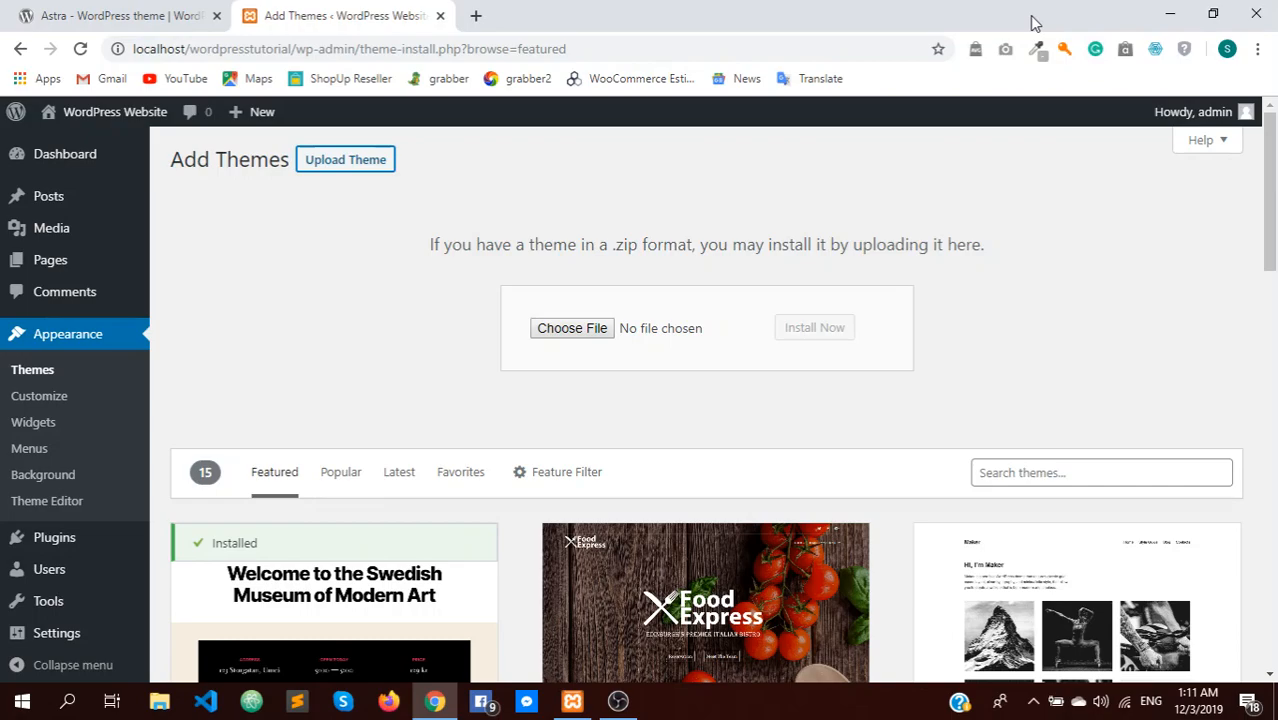
pyautogui.moveTo(1035, 23); pyautogui.dragTo(742, 105)
pyautogui.moveTo(1044, 242); pyautogui.dragTo(290, 425)
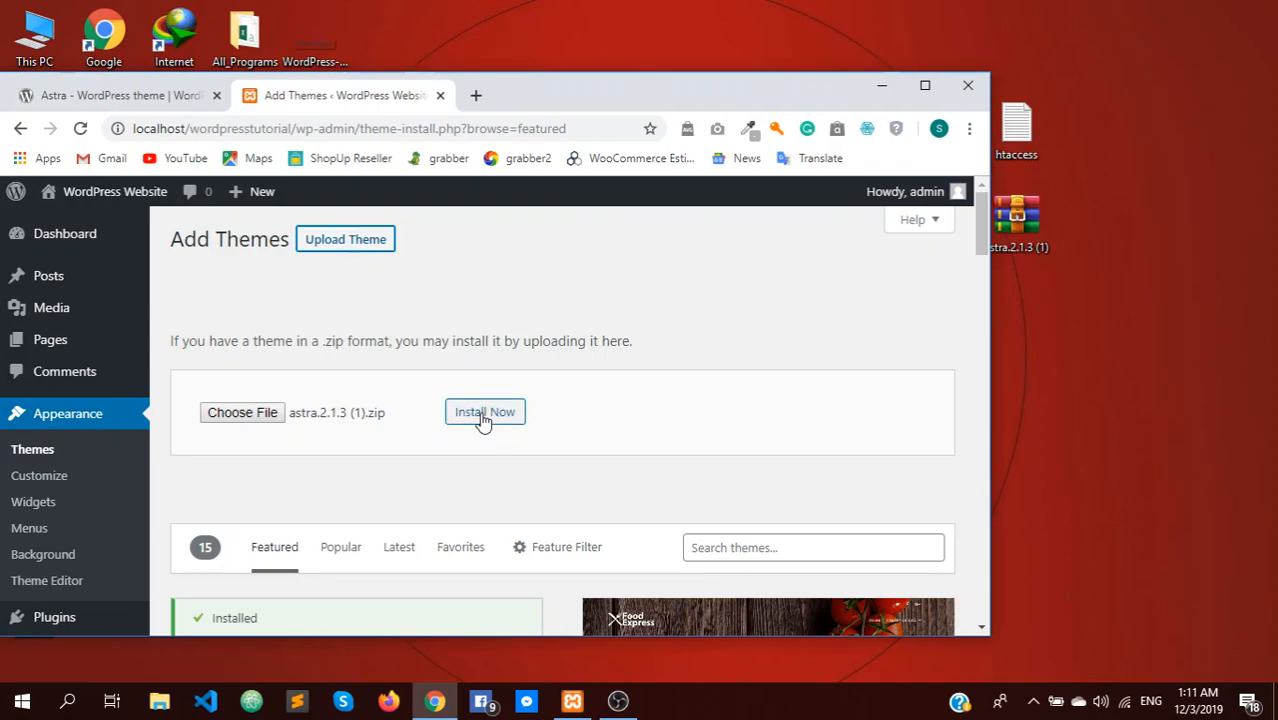
# Maximize the browser and scroll through the Add Themes page and its theme search
pyautogui.click(924, 88)
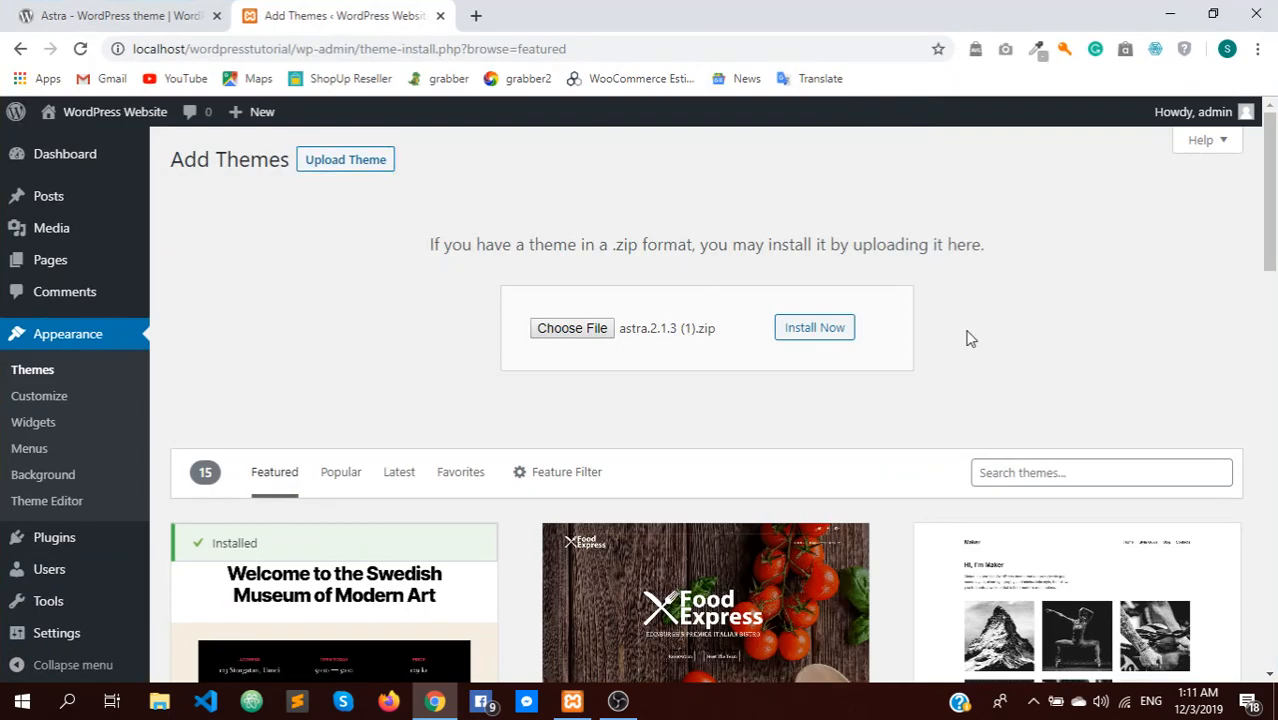
pyautogui.scroll(-1, 807, 451)
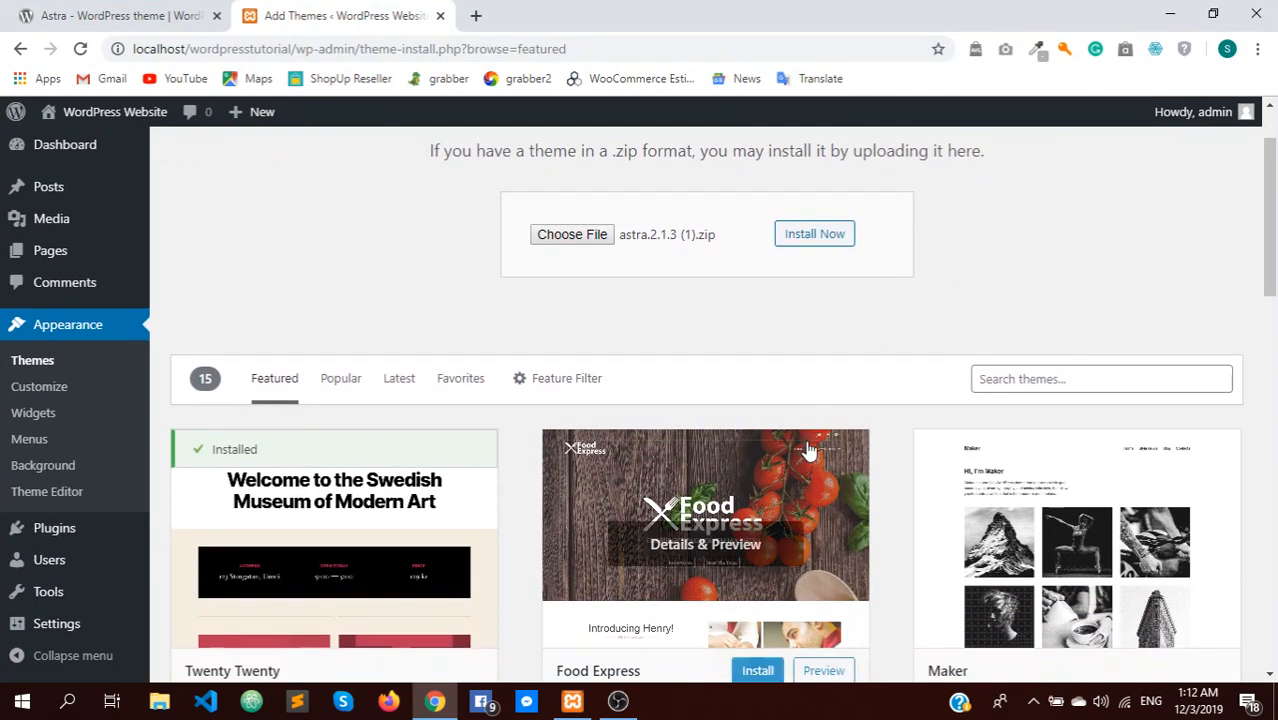
pyautogui.click(1077, 385)
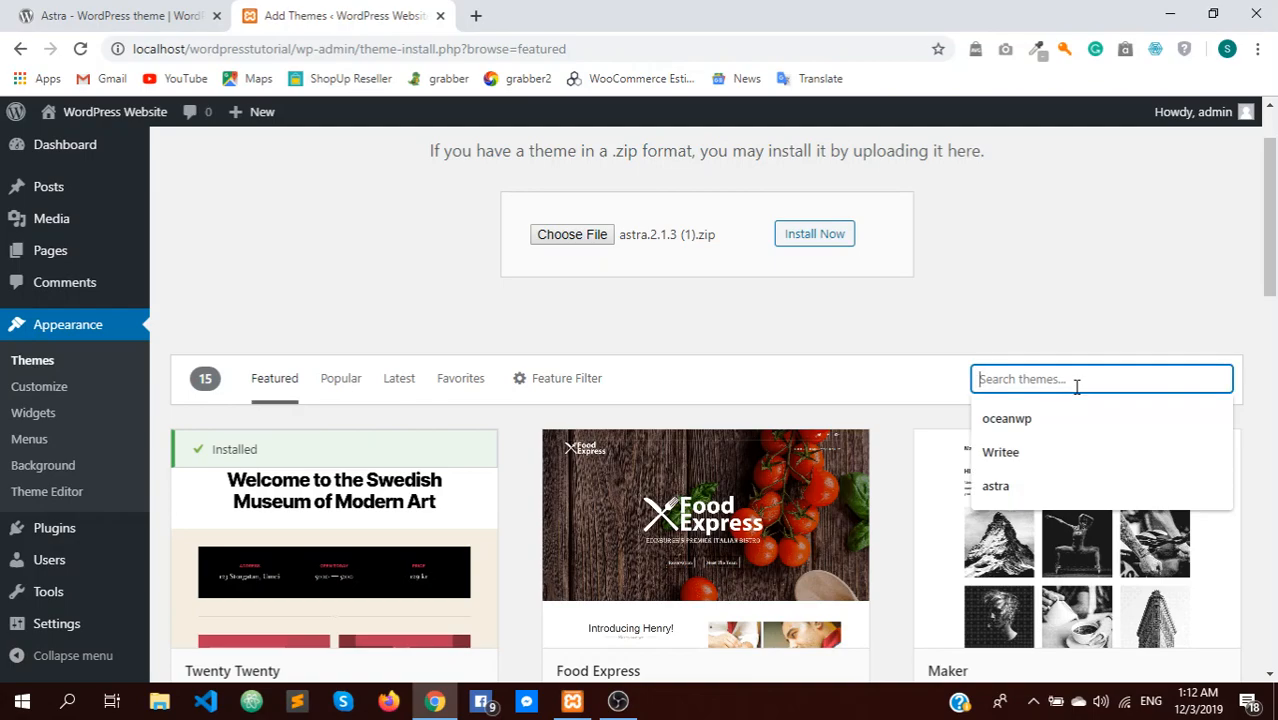
pyautogui.scroll(-1, 725, 530)
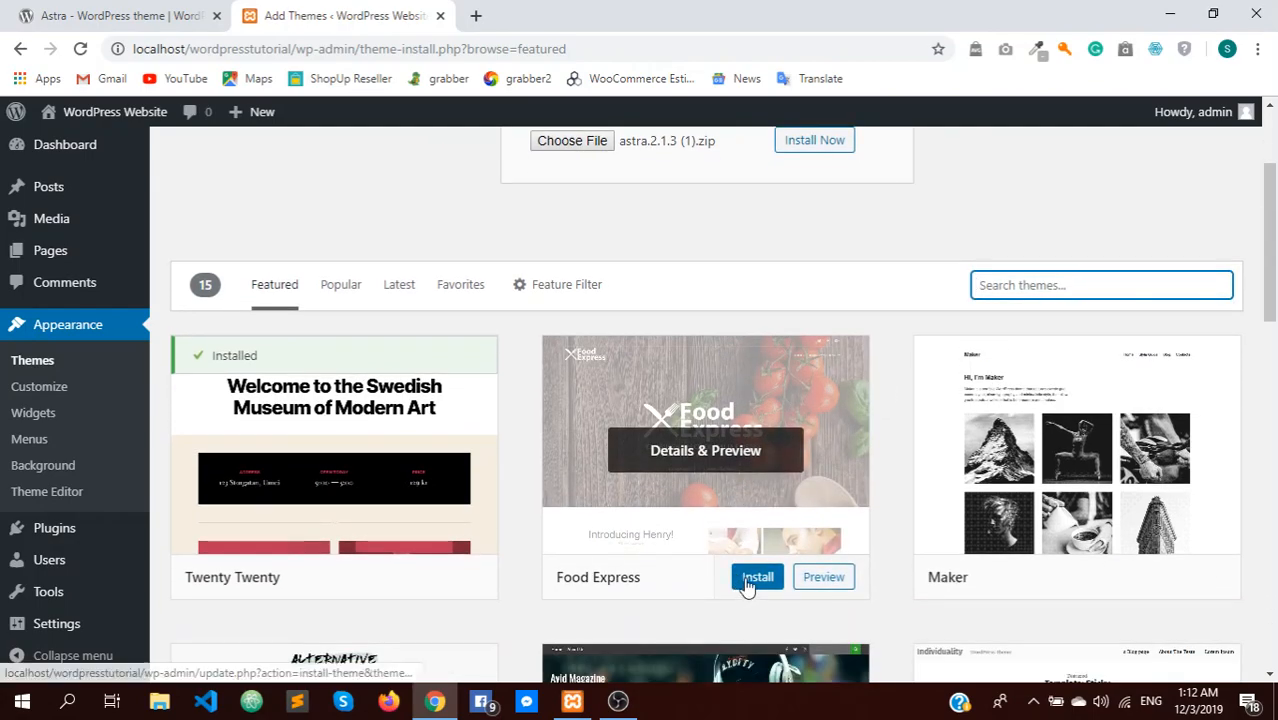
pyautogui.scroll(2, 745, 588)
# Restore Chrome to a smaller window and arrange it beside the astra.2.1.3 (1) zip icon
pyautogui.click(1212, 14)
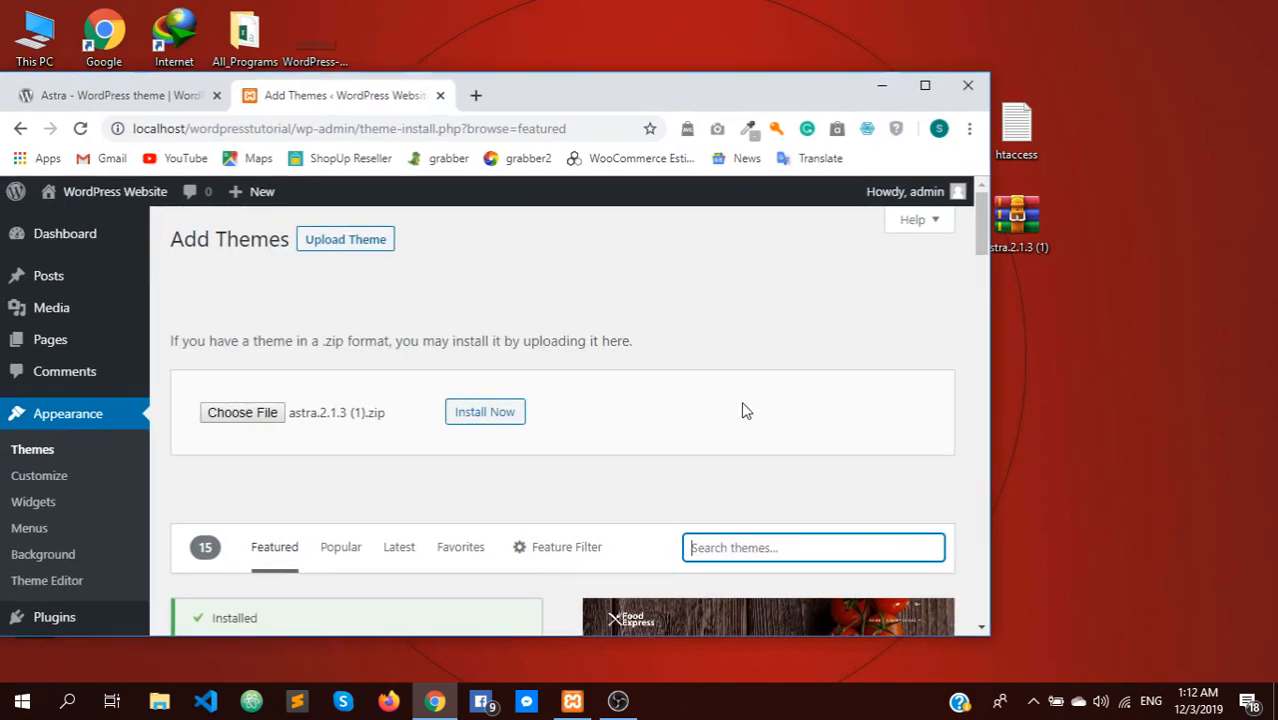
pyautogui.moveTo(1040, 235); pyautogui.dragTo(1136, 287)
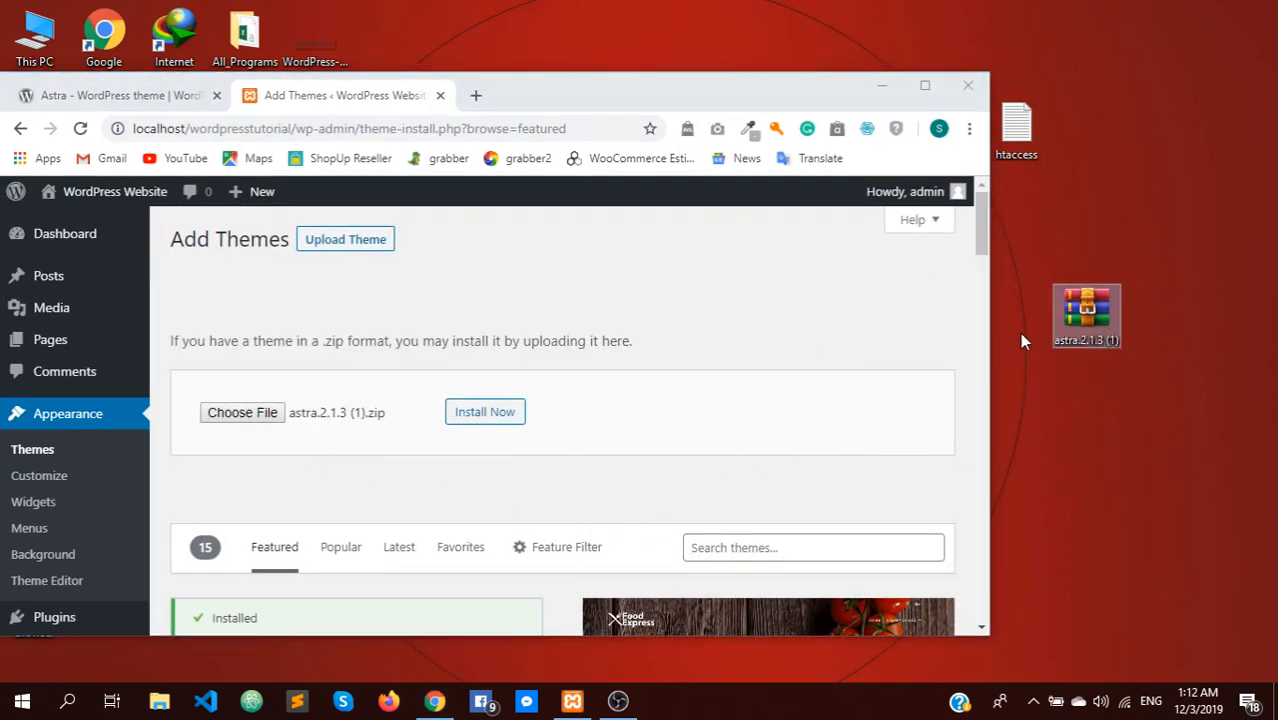
pyautogui.click(1022, 400)
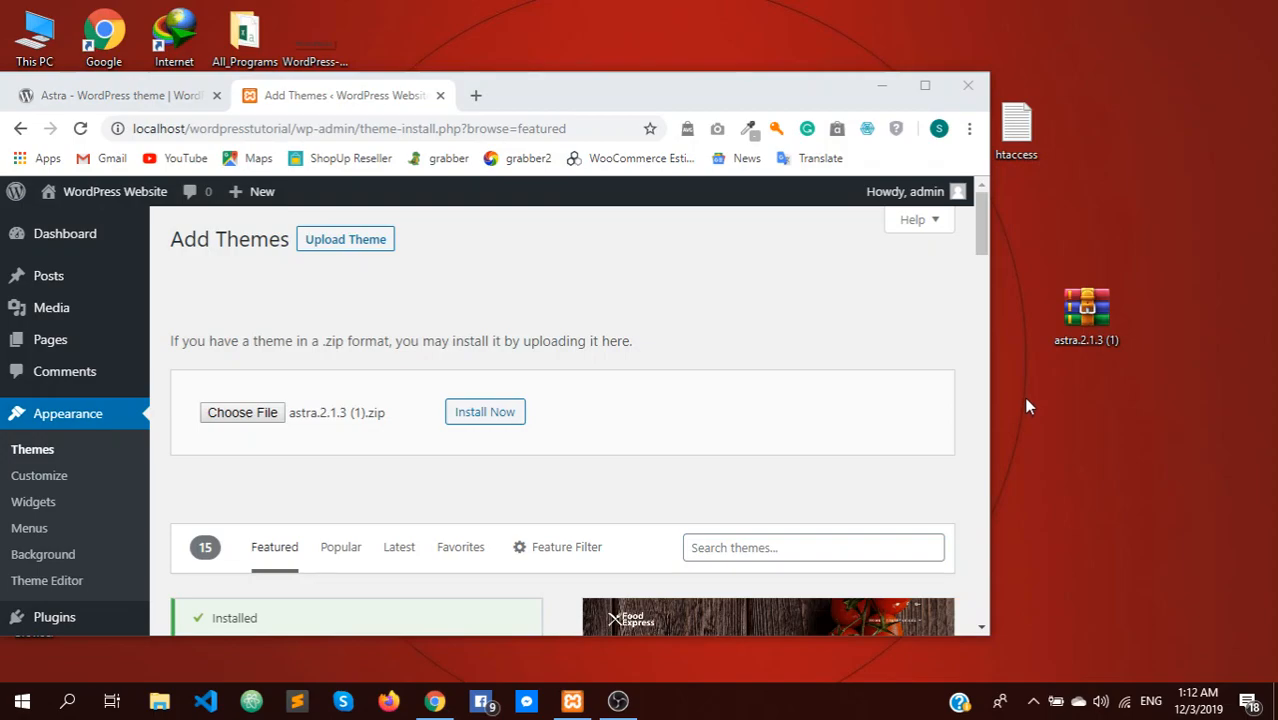
pyautogui.moveTo(592, 100); pyautogui.dragTo(637, 59)
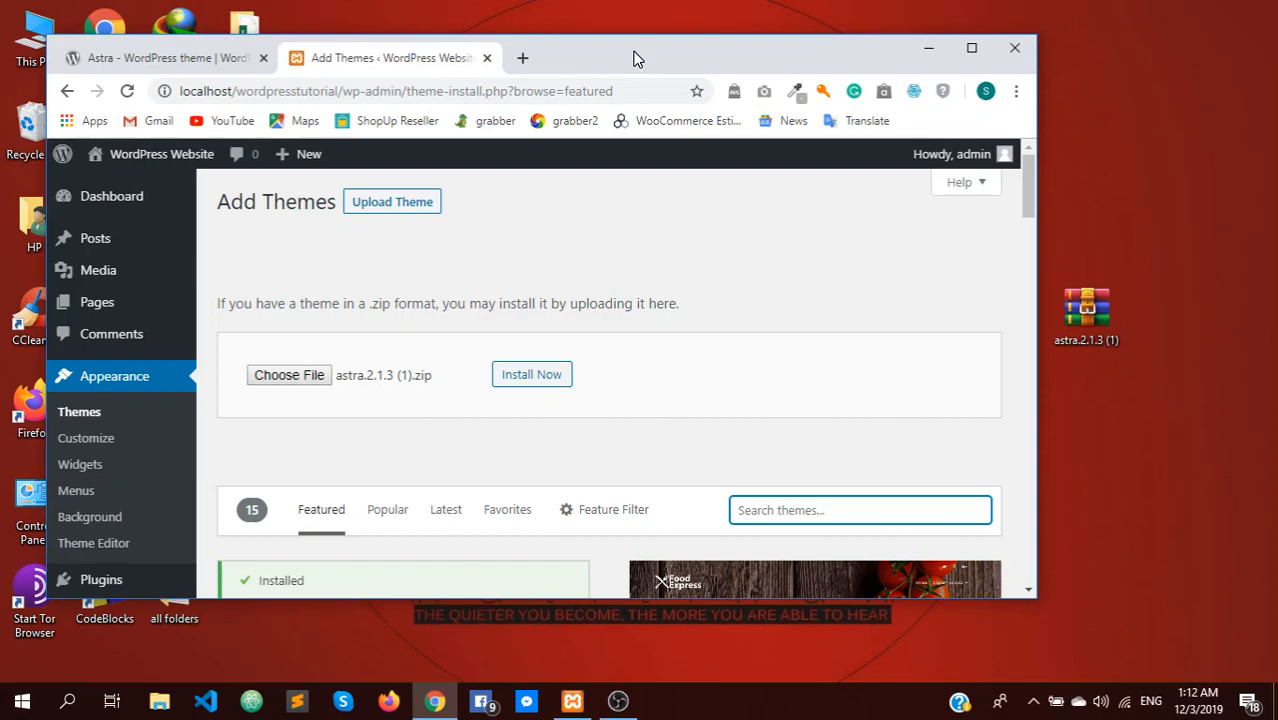
pyautogui.moveTo(1088, 312); pyautogui.dragTo(1152, 290)
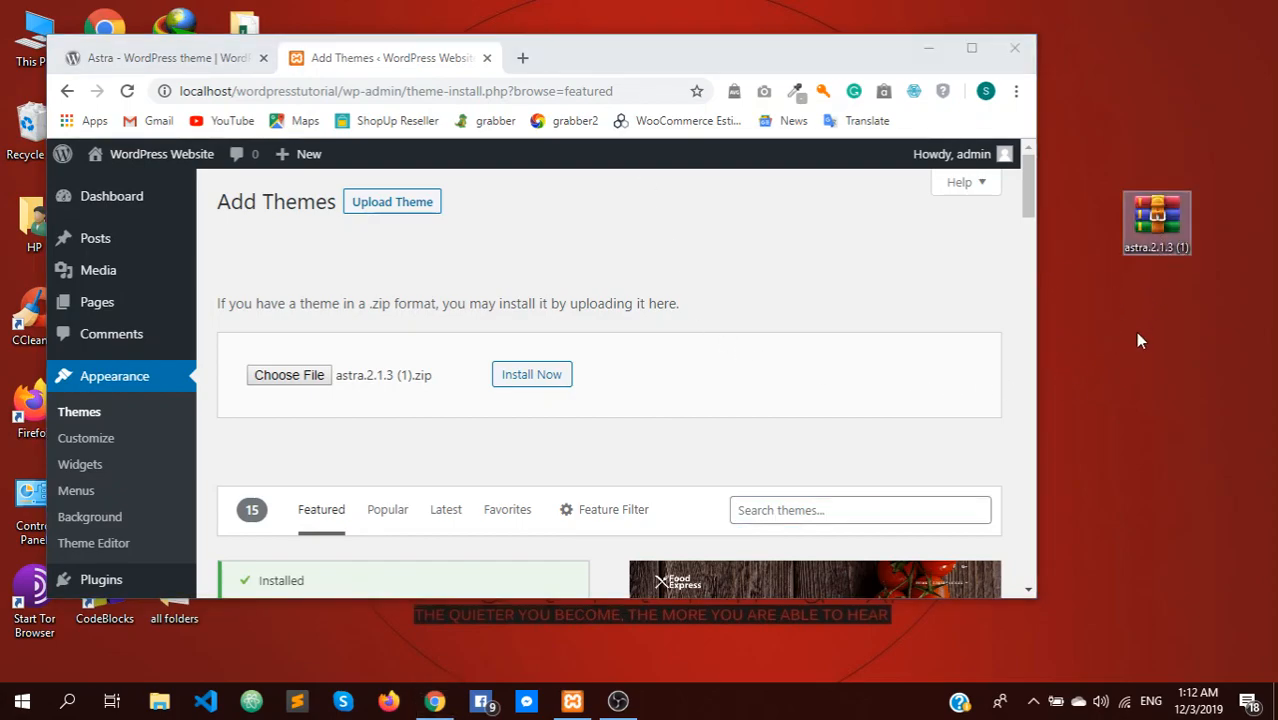
pyautogui.click(1138, 333)
# Extract the astra zip here and check the new astra folder's 21 theme files
pyautogui.rightClick(1154, 229)
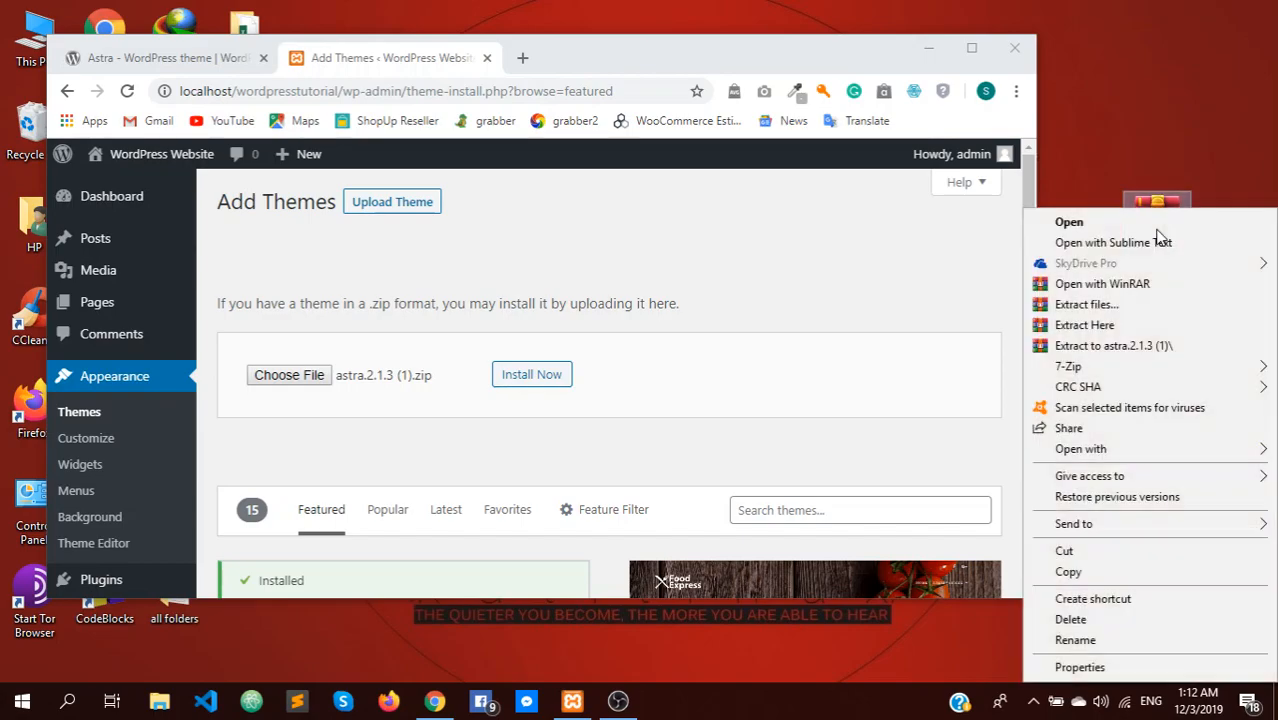
pyautogui.click(1130, 326)
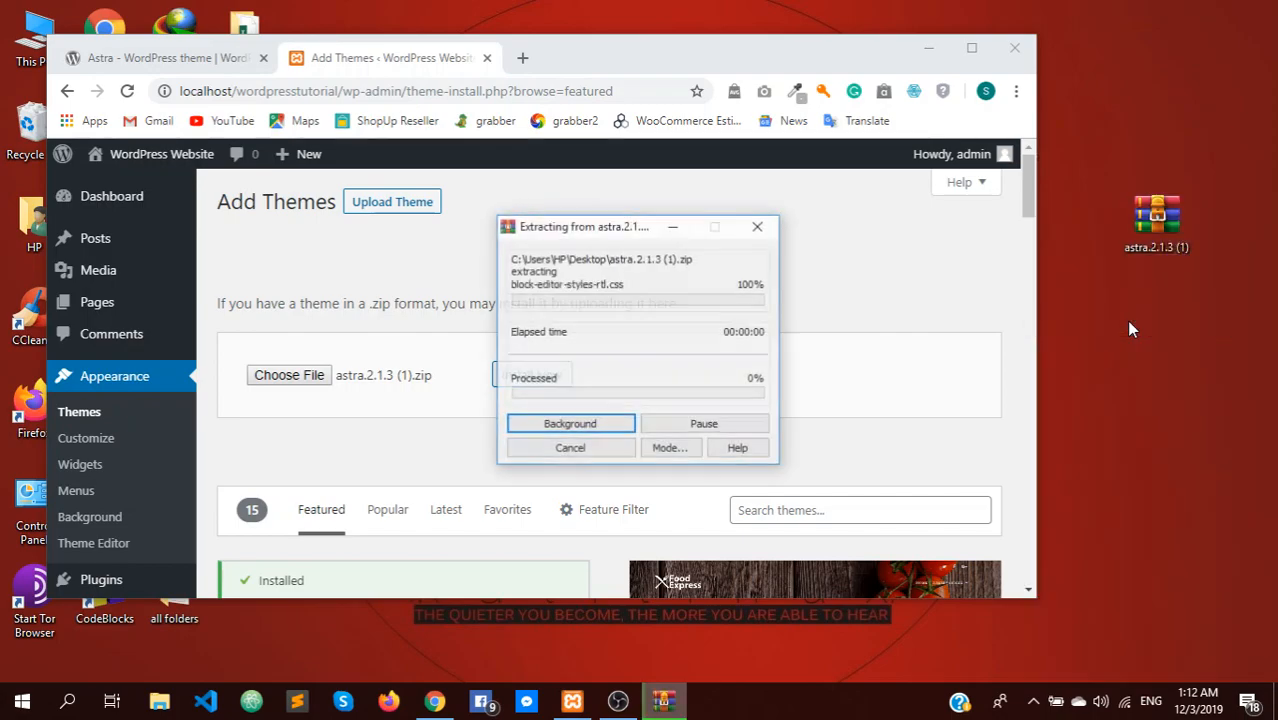
pyautogui.moveTo(675, 55); pyautogui.dragTo(921, 451)
pyautogui.click(251, 242)
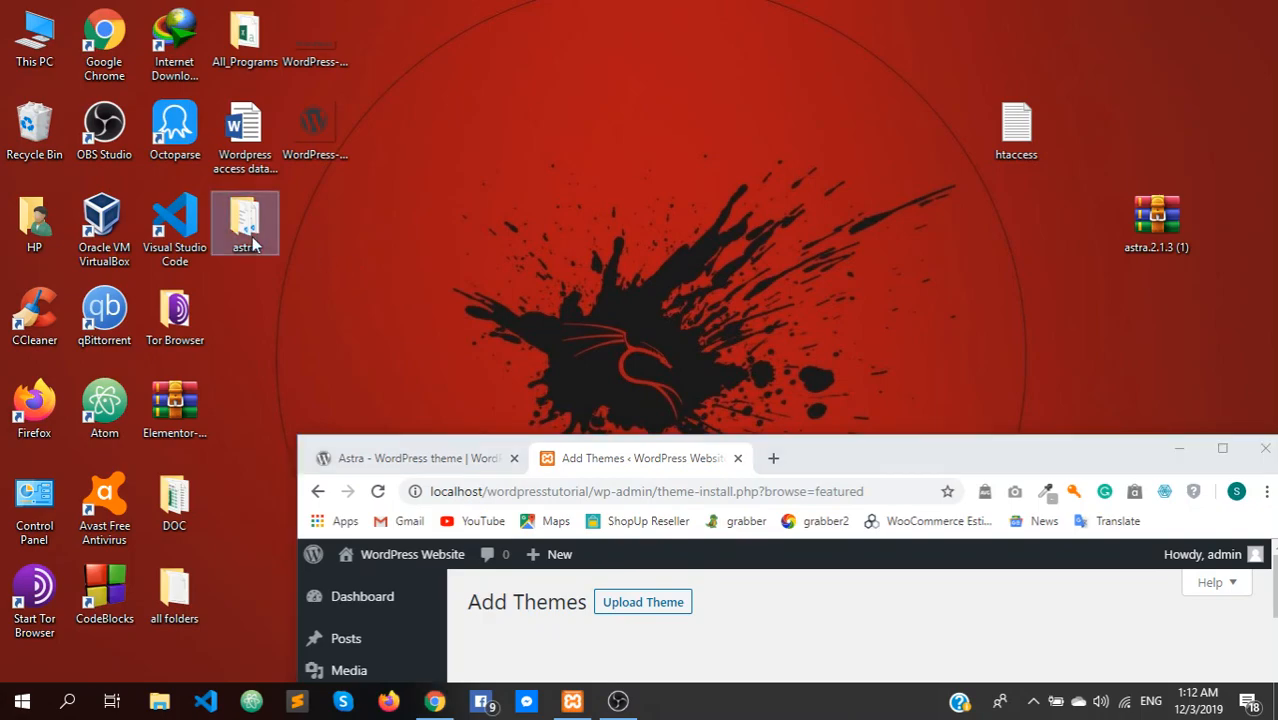
pyautogui.doubleClick(246, 225)
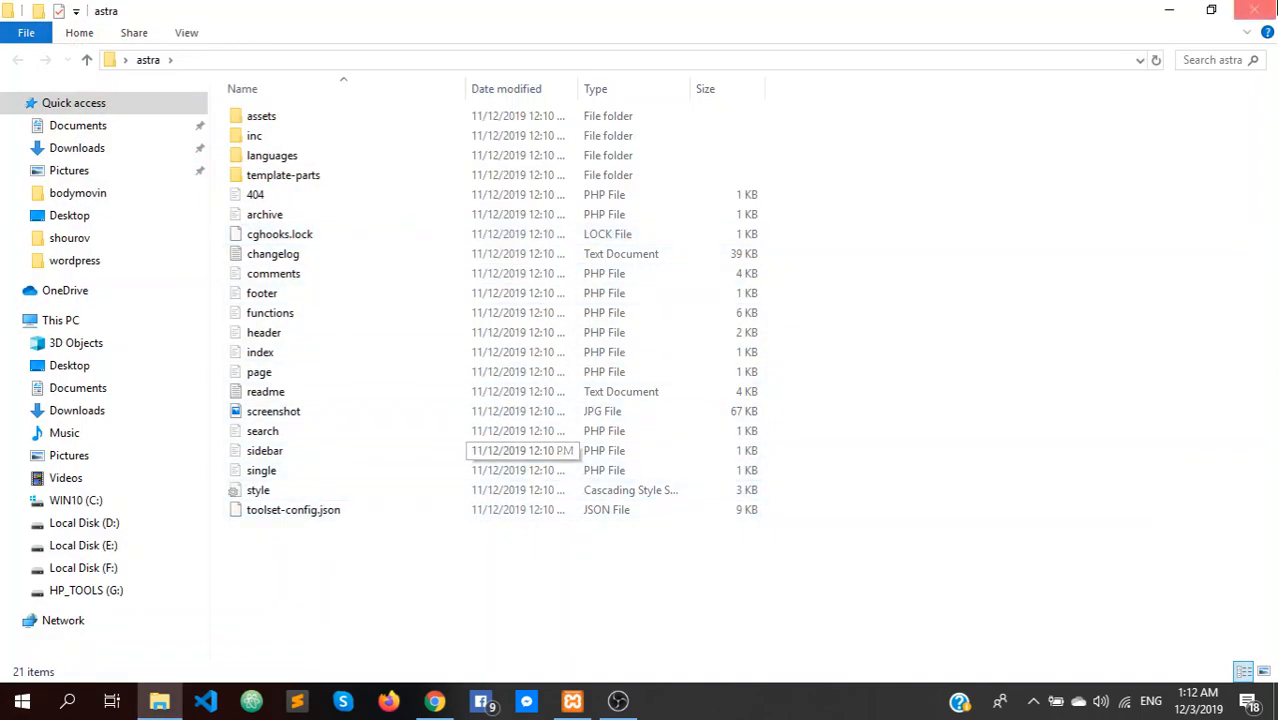
pyautogui.click(1254, 10)
pyautogui.click(248, 240)
# Cut the extracted astra folder from the desktop
pyautogui.rightClick(248, 240)
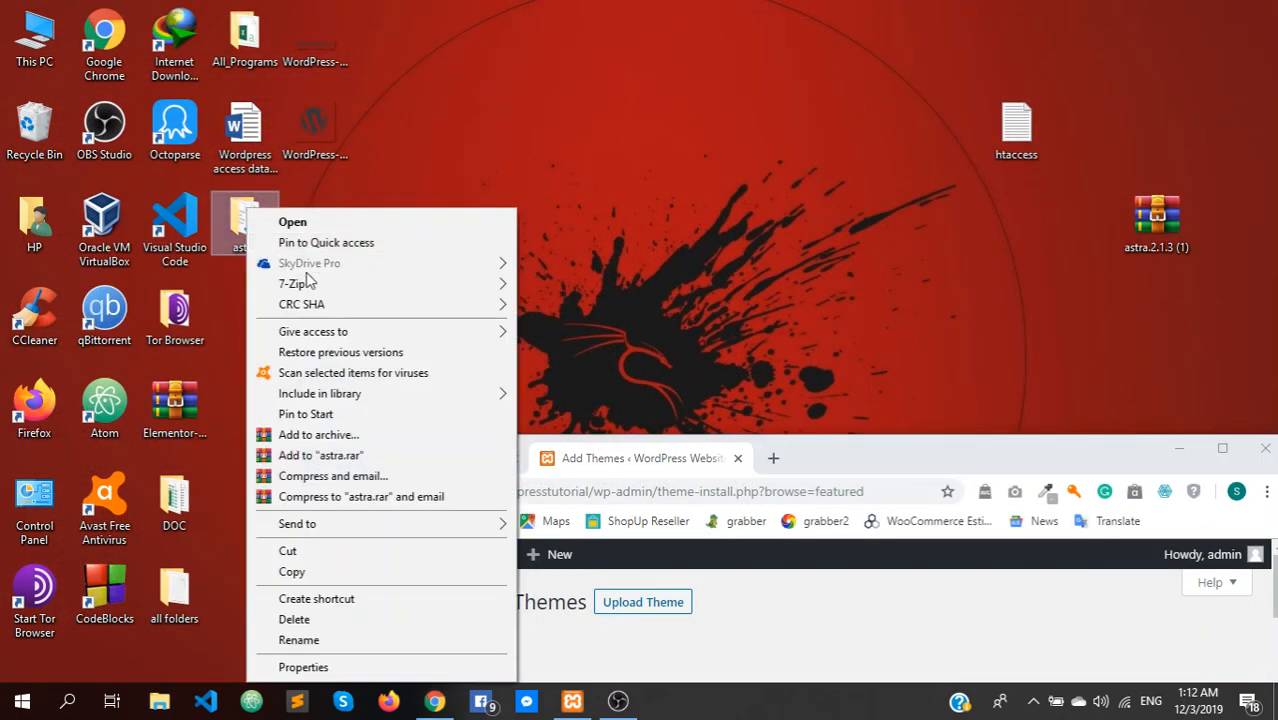
pyautogui.click(290, 551)
pyautogui.click(1180, 448)
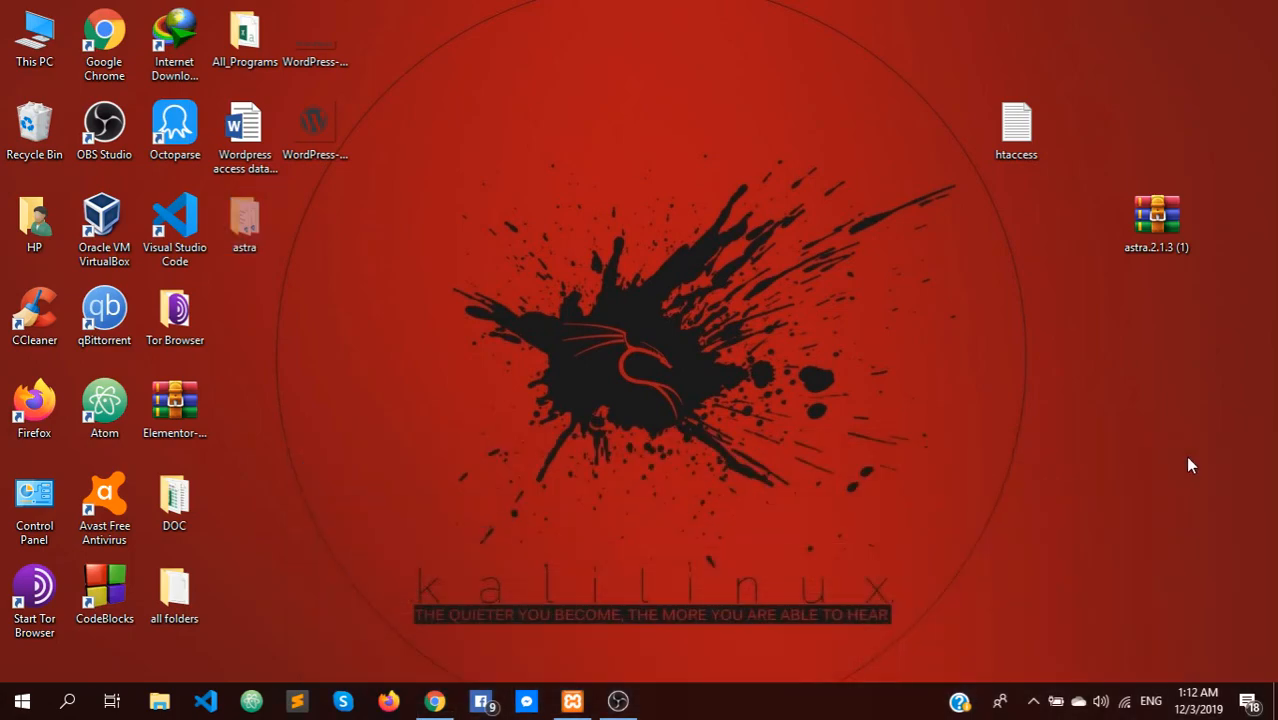
# Paste astra into C:\xampp\htdocs\wordpresstutorial\wp-content\themes beside the default themes
pyautogui.doubleClick(20, 40)
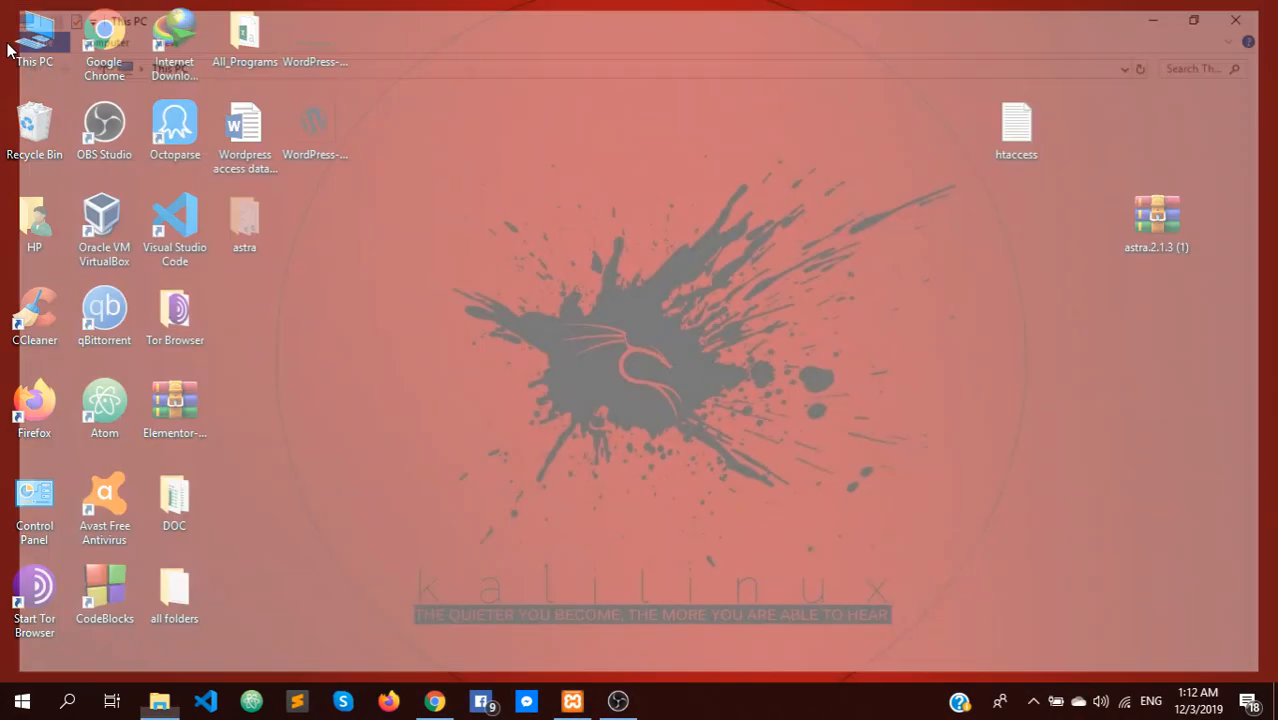
pyautogui.doubleClick(280, 285)
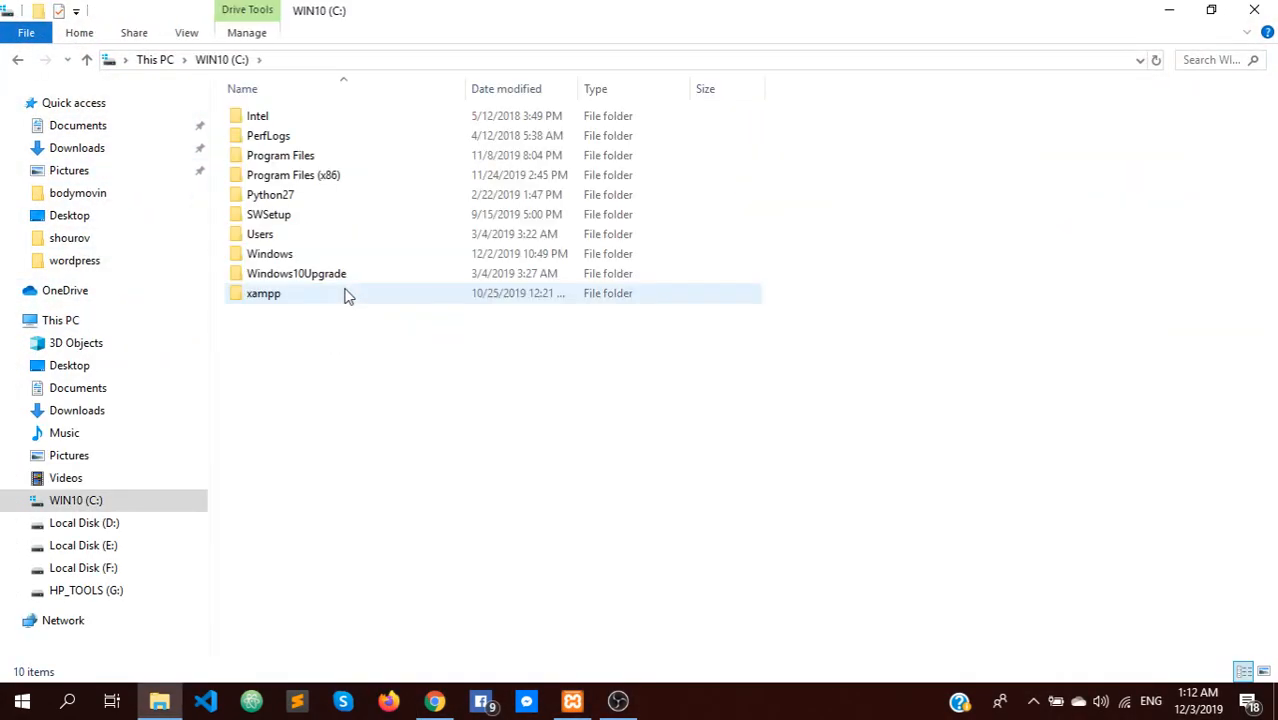
pyautogui.doubleClick(272, 297)
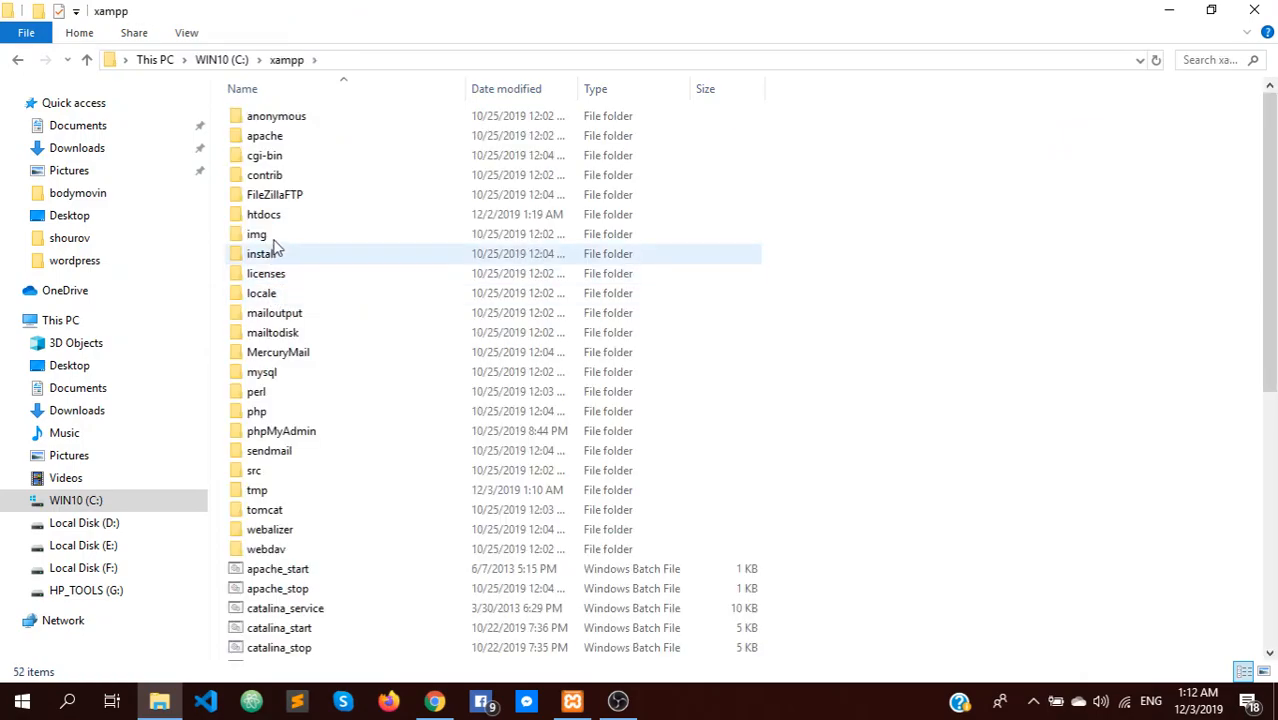
pyautogui.doubleClick(272, 216)
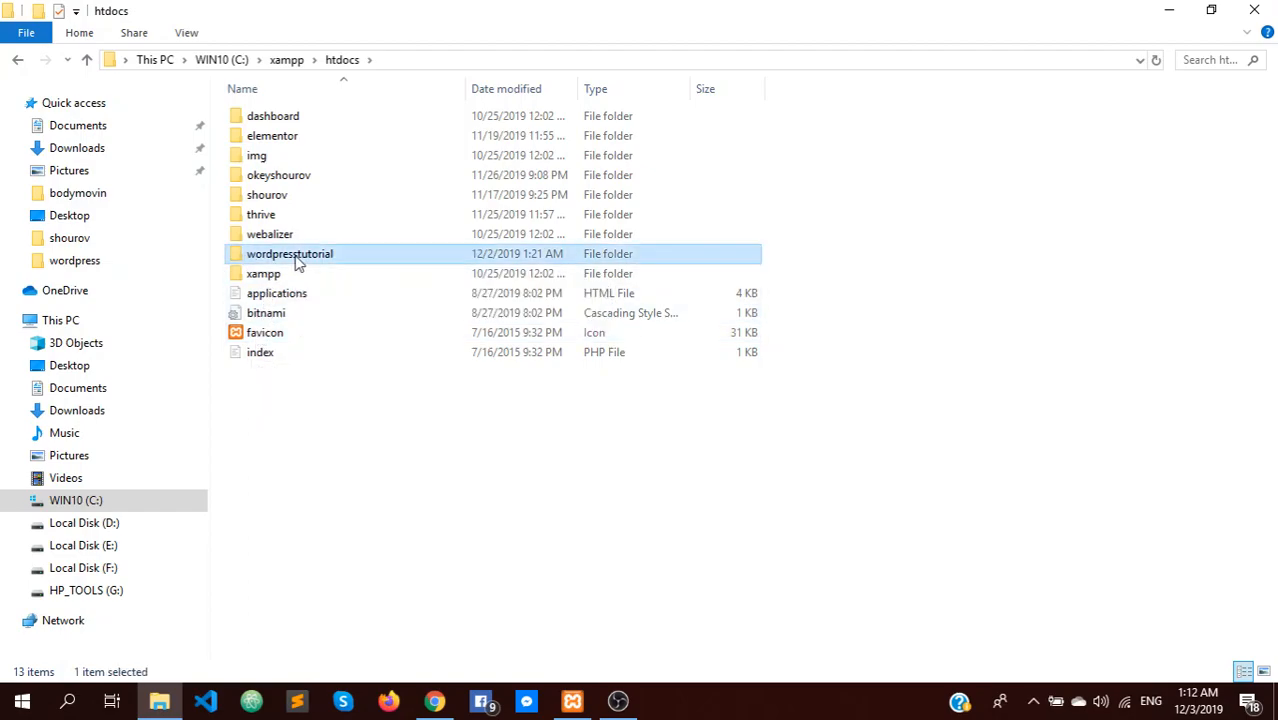
pyautogui.doubleClick(290, 254)
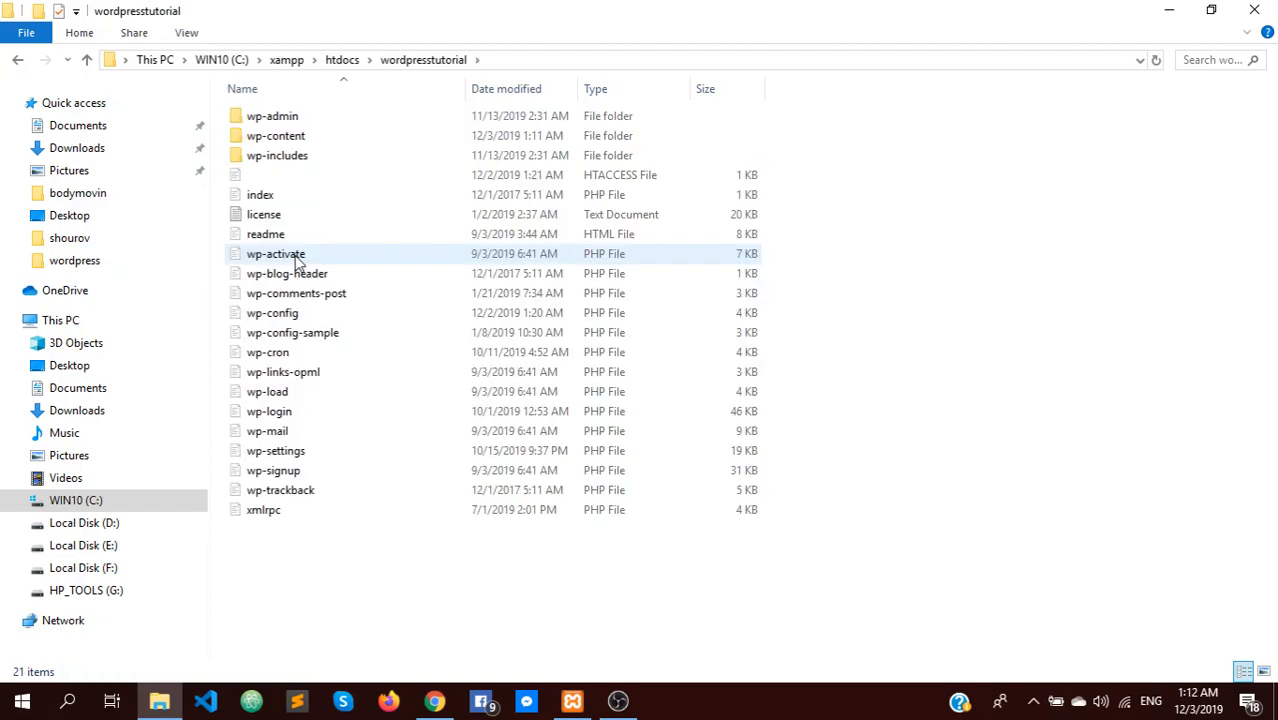
pyautogui.doubleClick(262, 140)
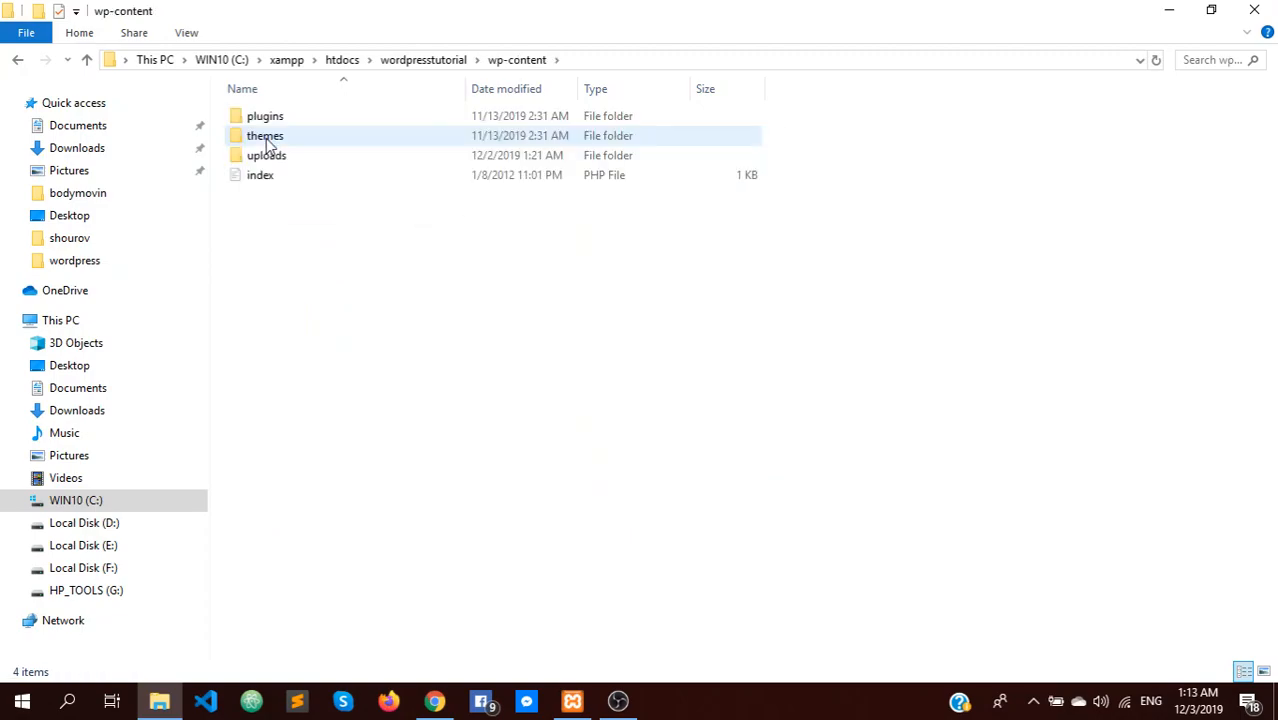
pyautogui.doubleClick(271, 142)
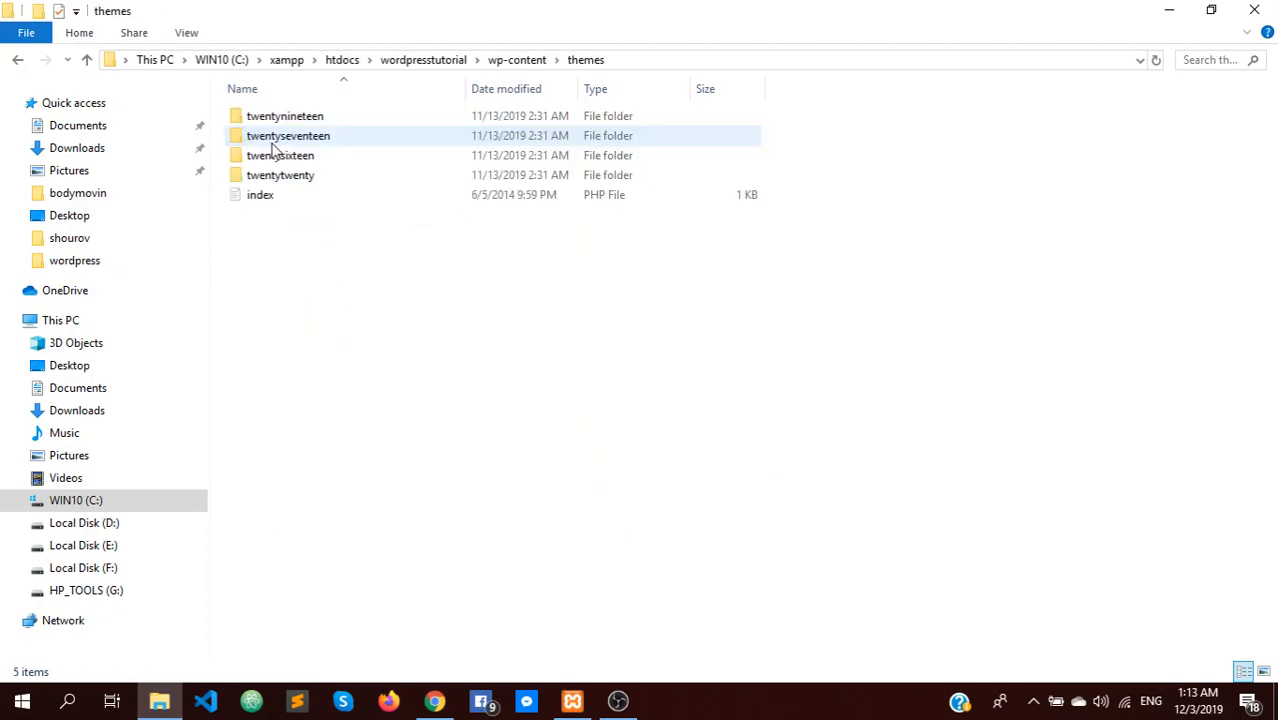
pyautogui.rightClick(279, 274)
pyautogui.click(326, 398)
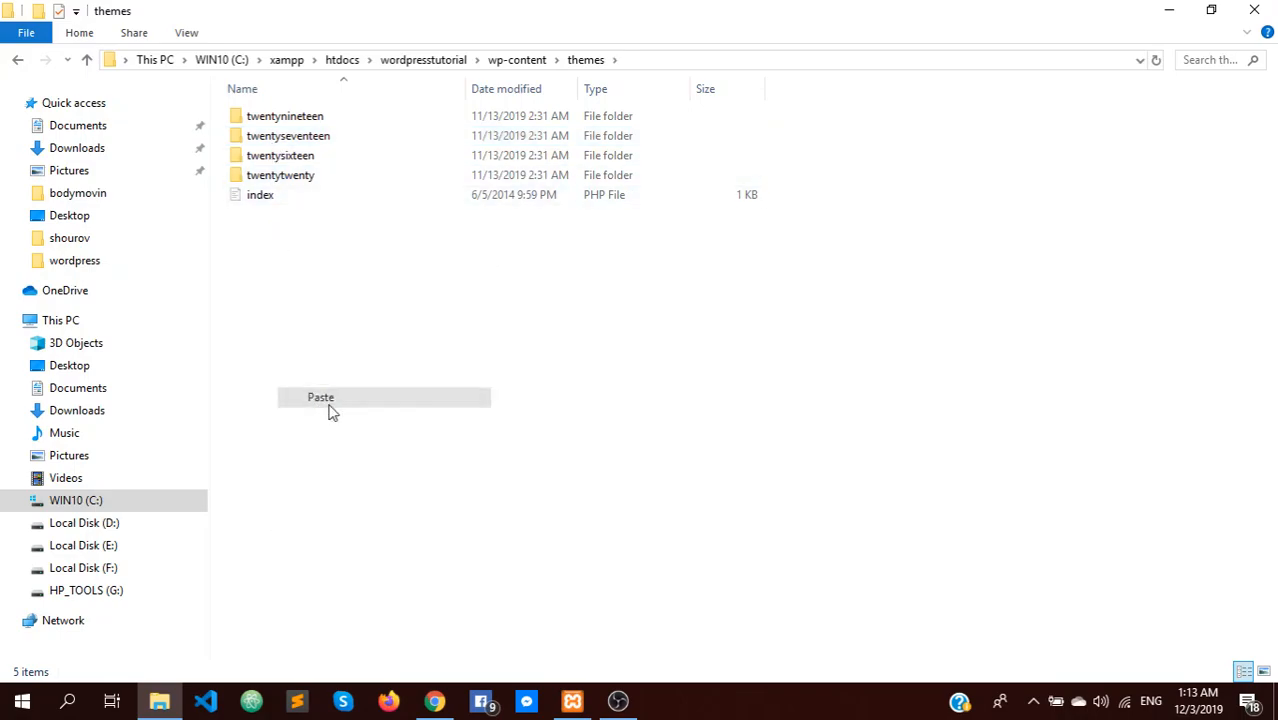
pyautogui.click(333, 412)
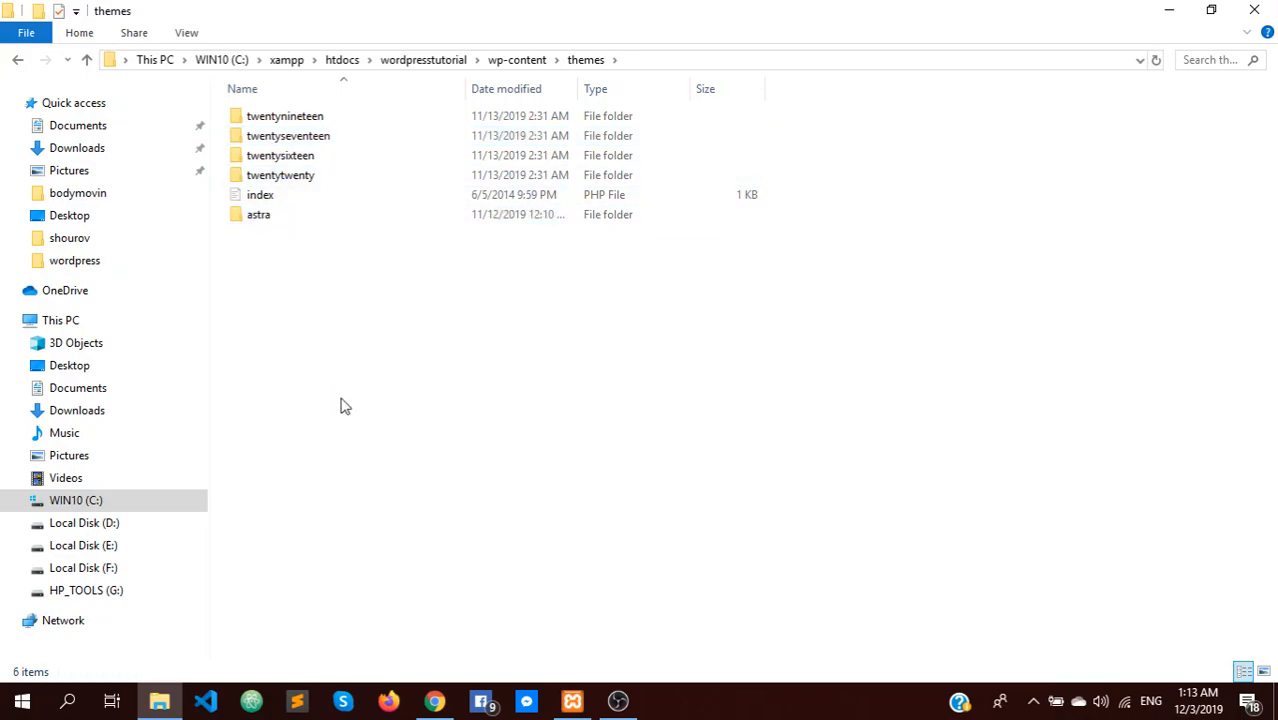
pyautogui.click(1162, 12)
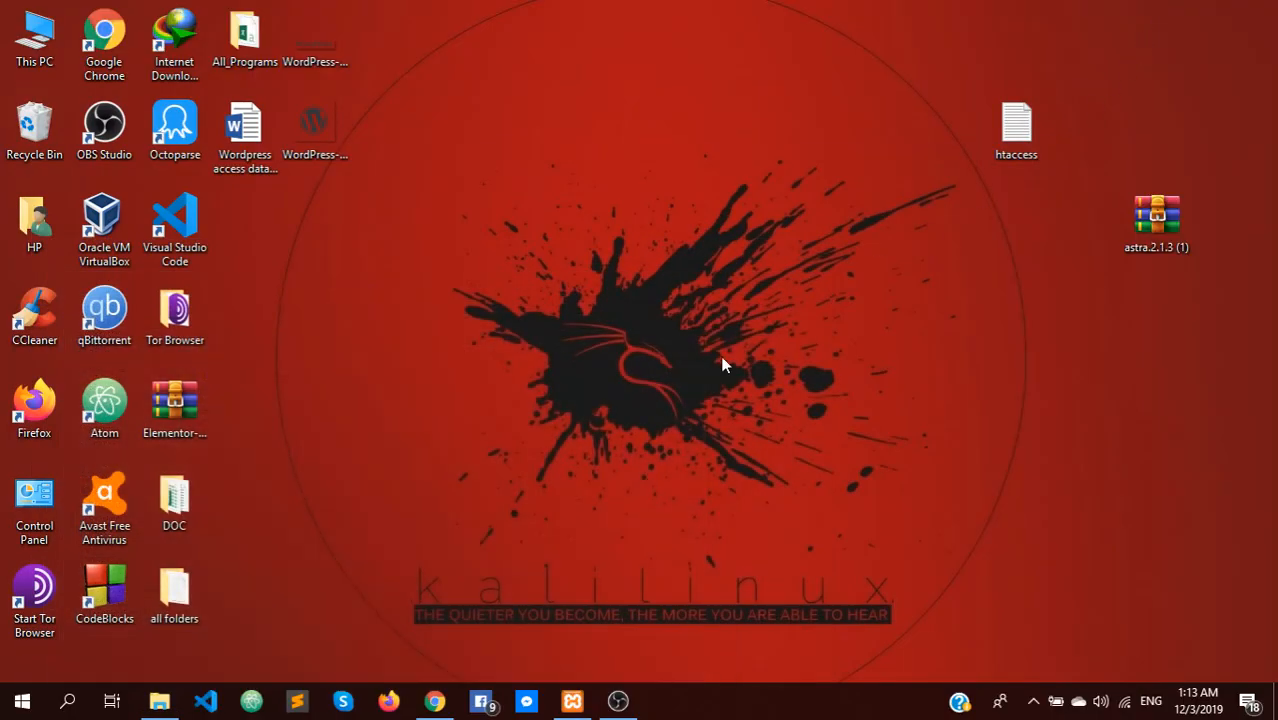
# Reload Appearance > Themes in Chrome to confirm Astra appears among five installed themes
pyautogui.click(434, 701)
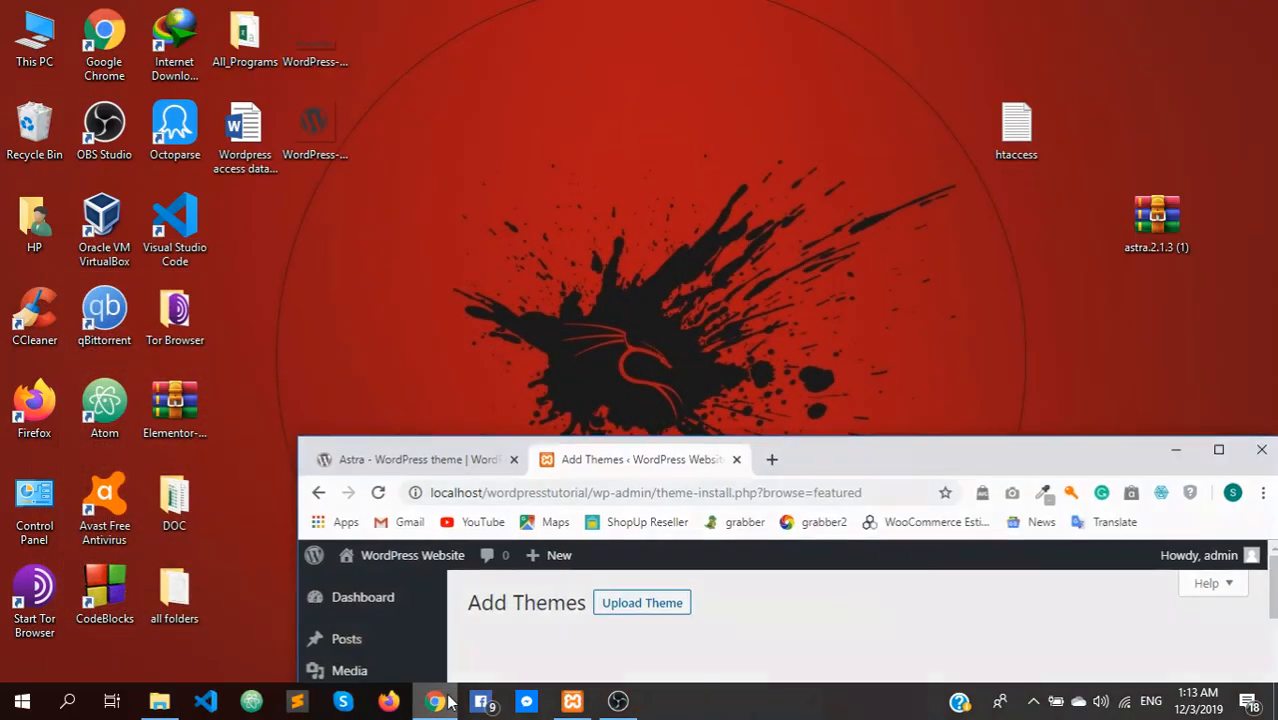
pyautogui.click(1208, 452)
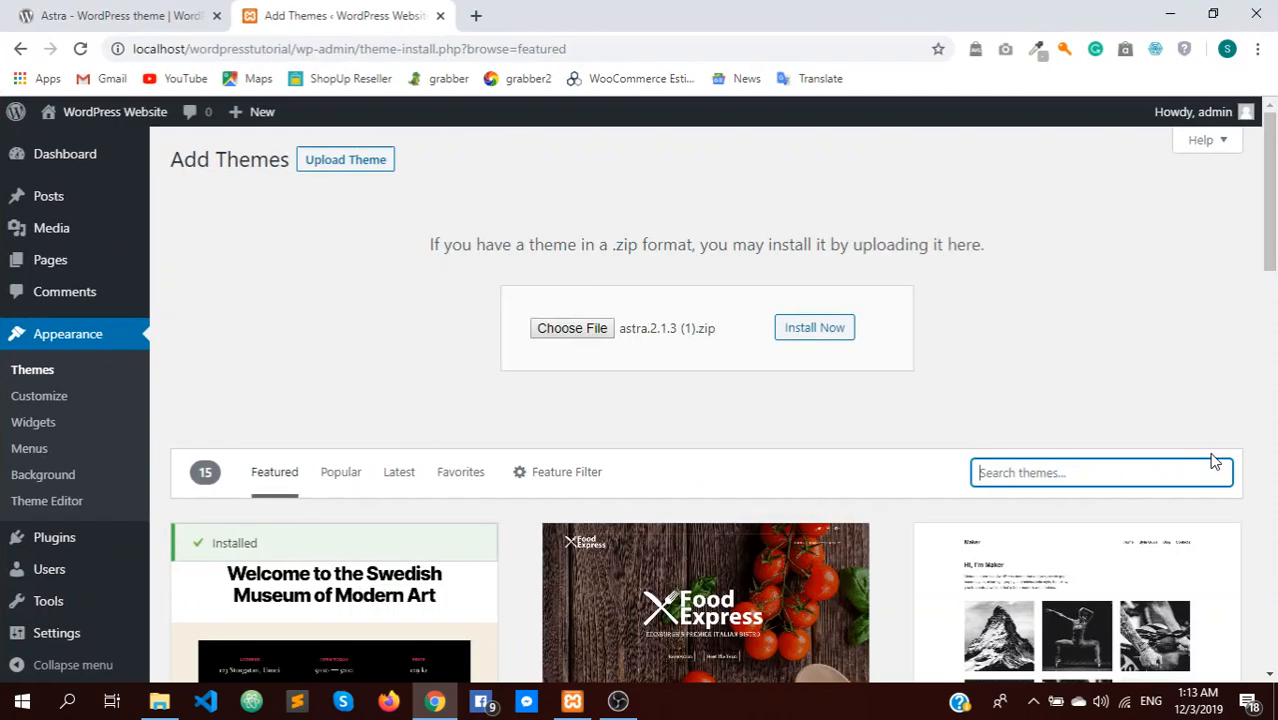
pyautogui.click(52, 366)
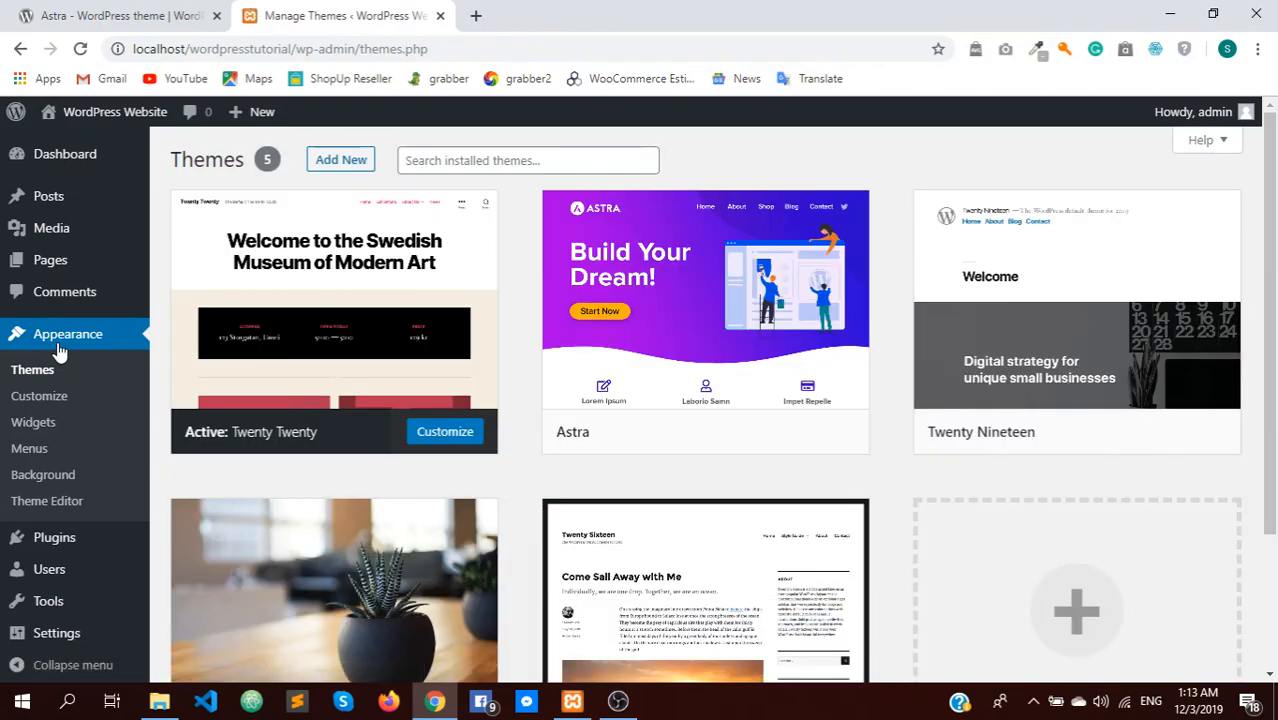
pyautogui.moveTo(690, 289)
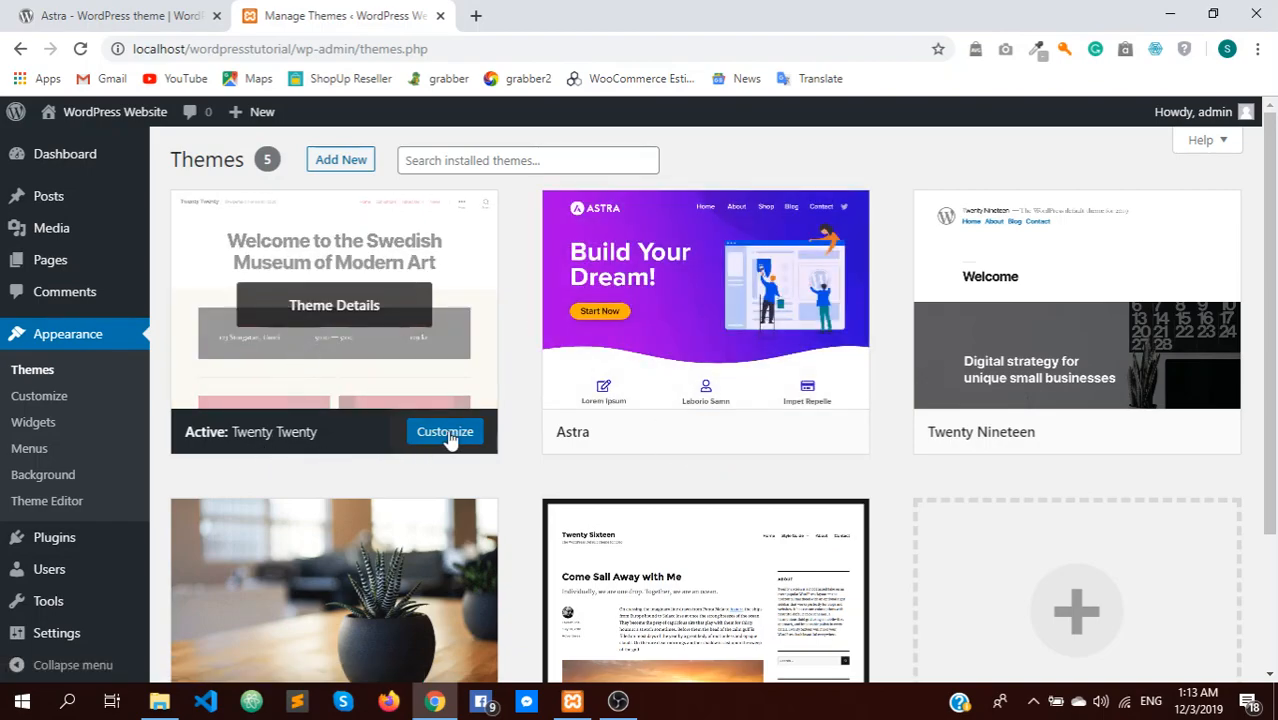
# Activate Astra, dismiss its welcome notice, and preview the live site in a new tab
pyautogui.click(727, 441)
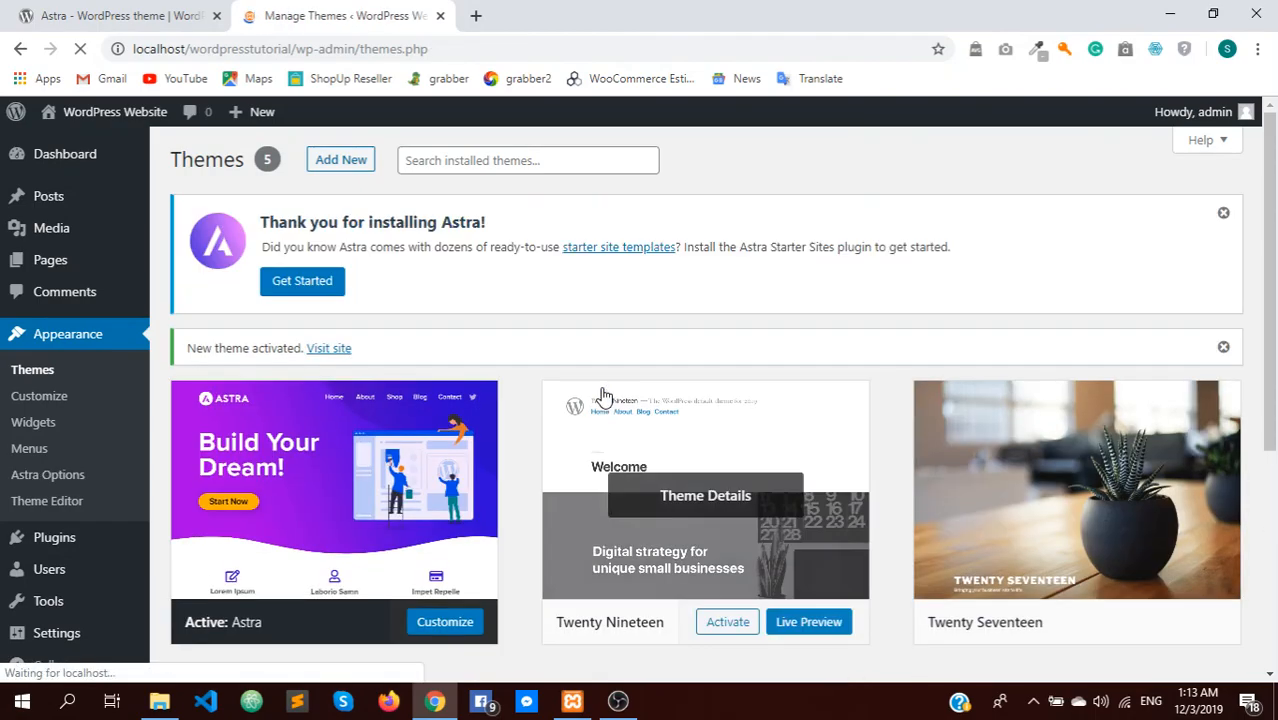
pyautogui.click(1224, 215)
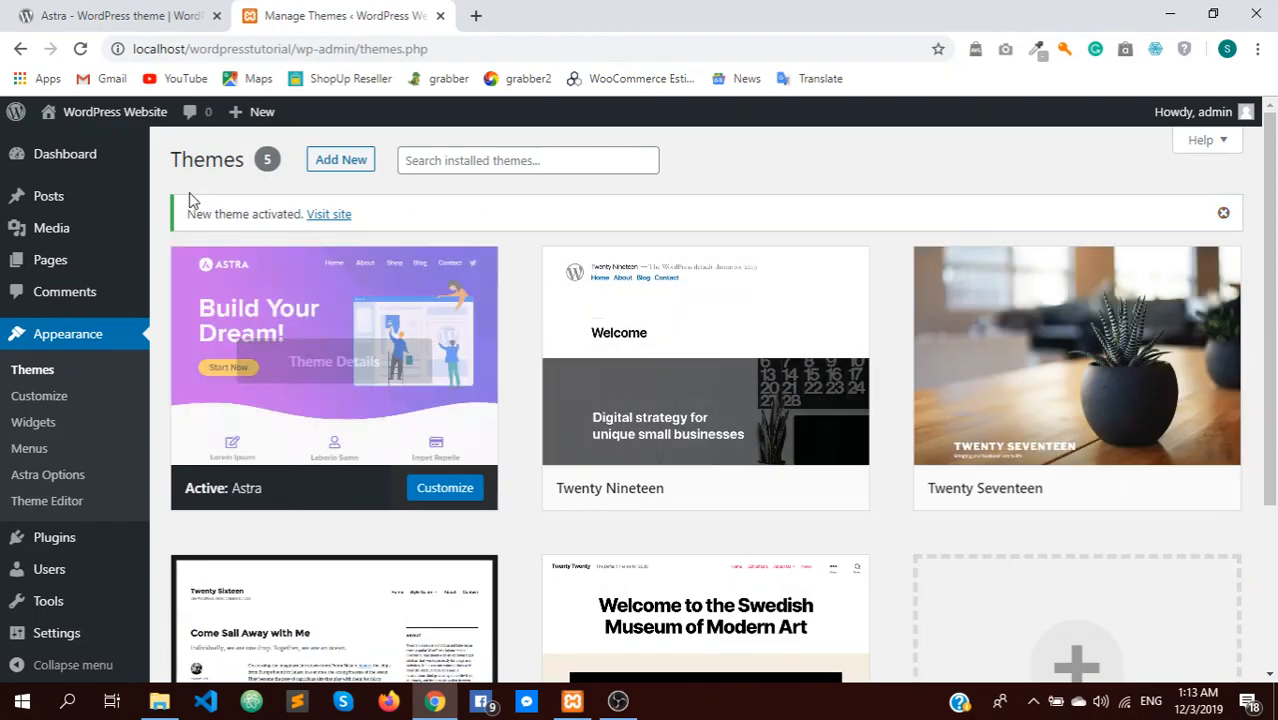
pyautogui.rightClick(102, 137)
pyautogui.click(143, 147)
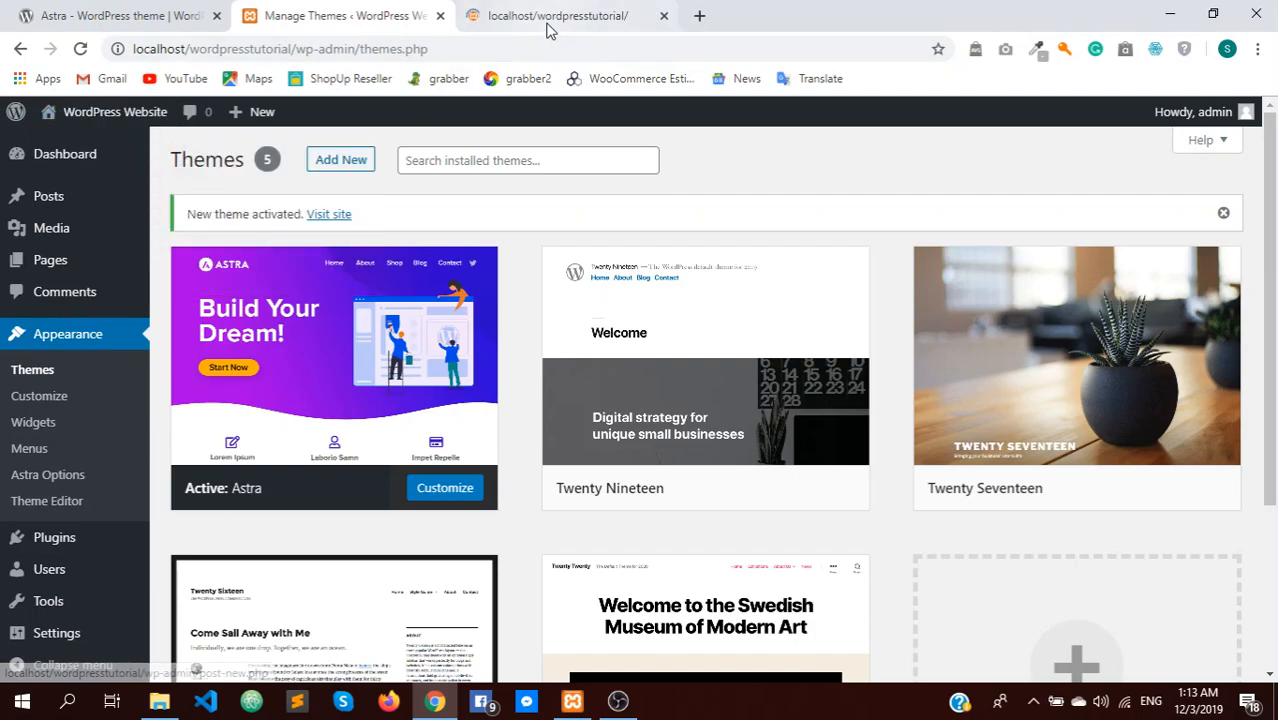
pyautogui.click(546, 24)
pyautogui.scroll(-2, 479, 264)
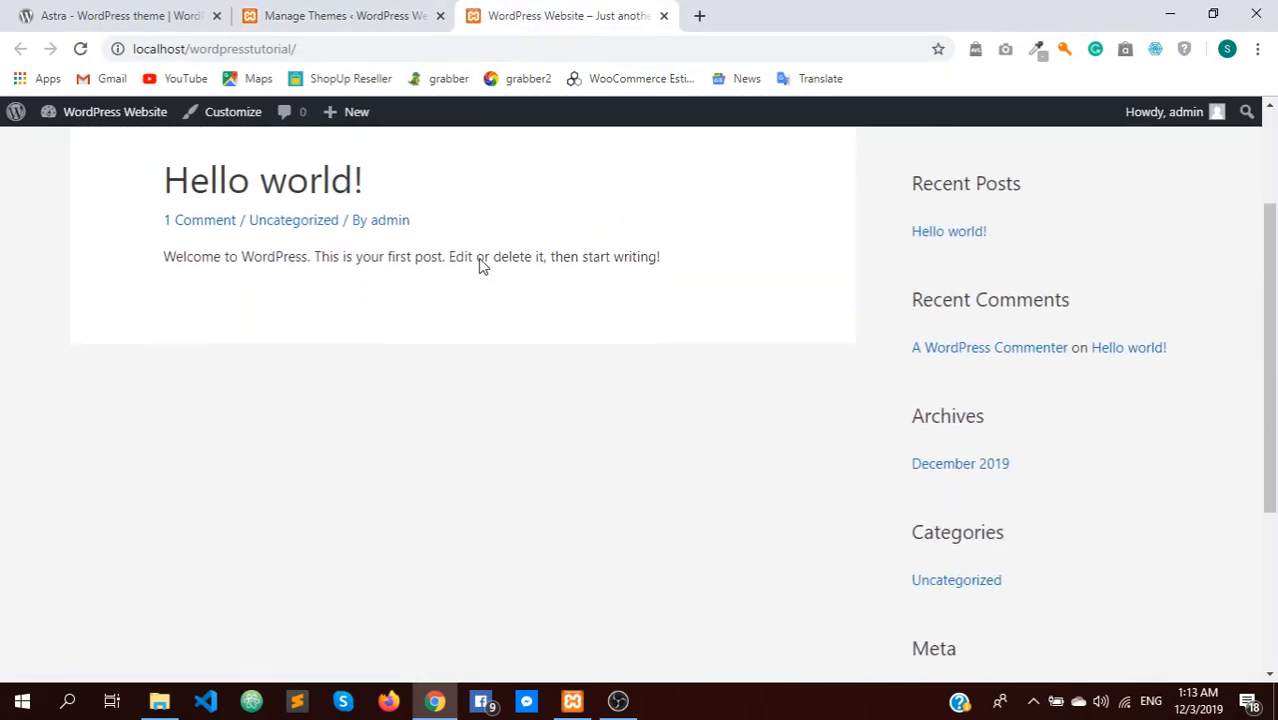
pyautogui.scroll(2, 479, 264)
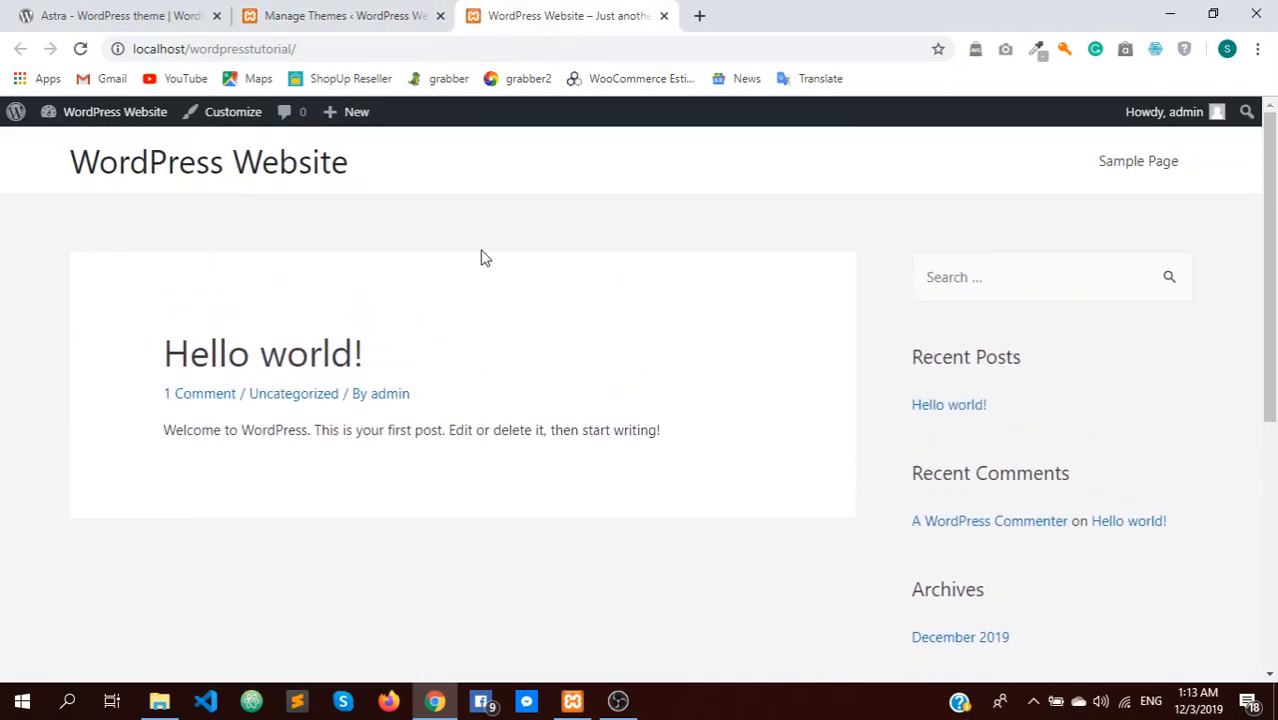
pyautogui.click(664, 16)
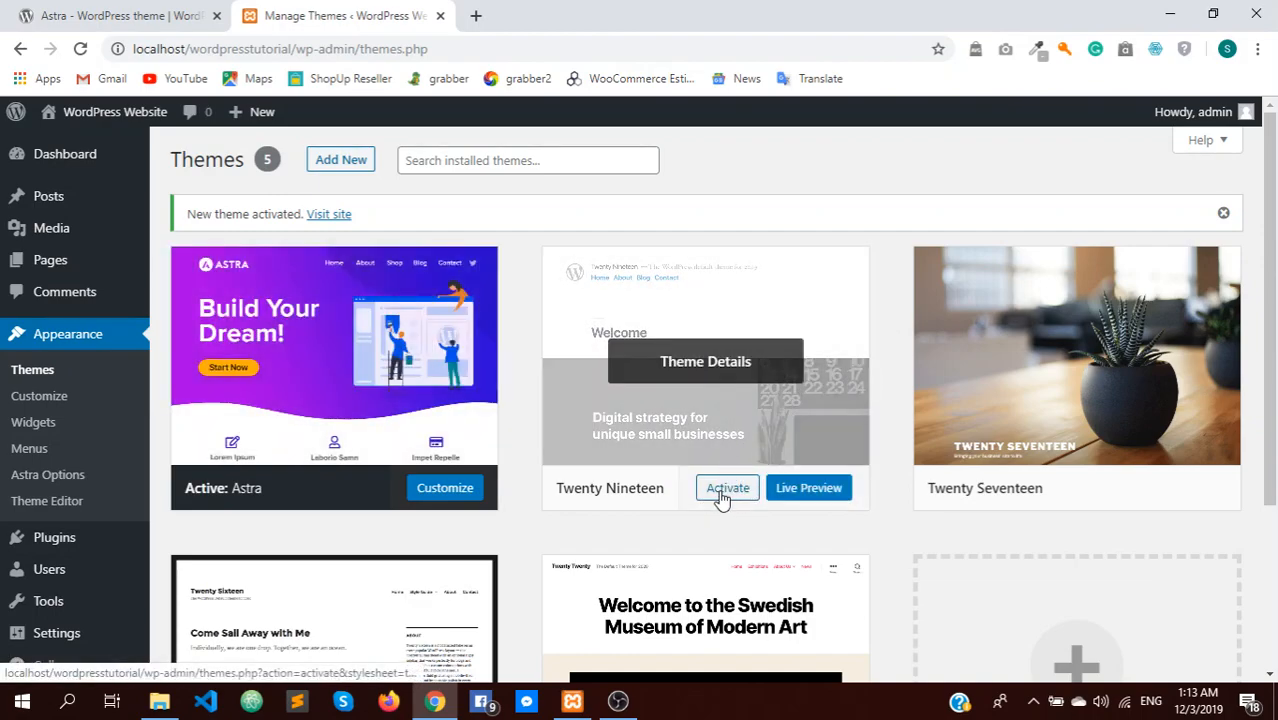
# Activate Twenty Nineteen, then delete Astra from its Theme Details, confirming with OK
pyautogui.click(721, 497)
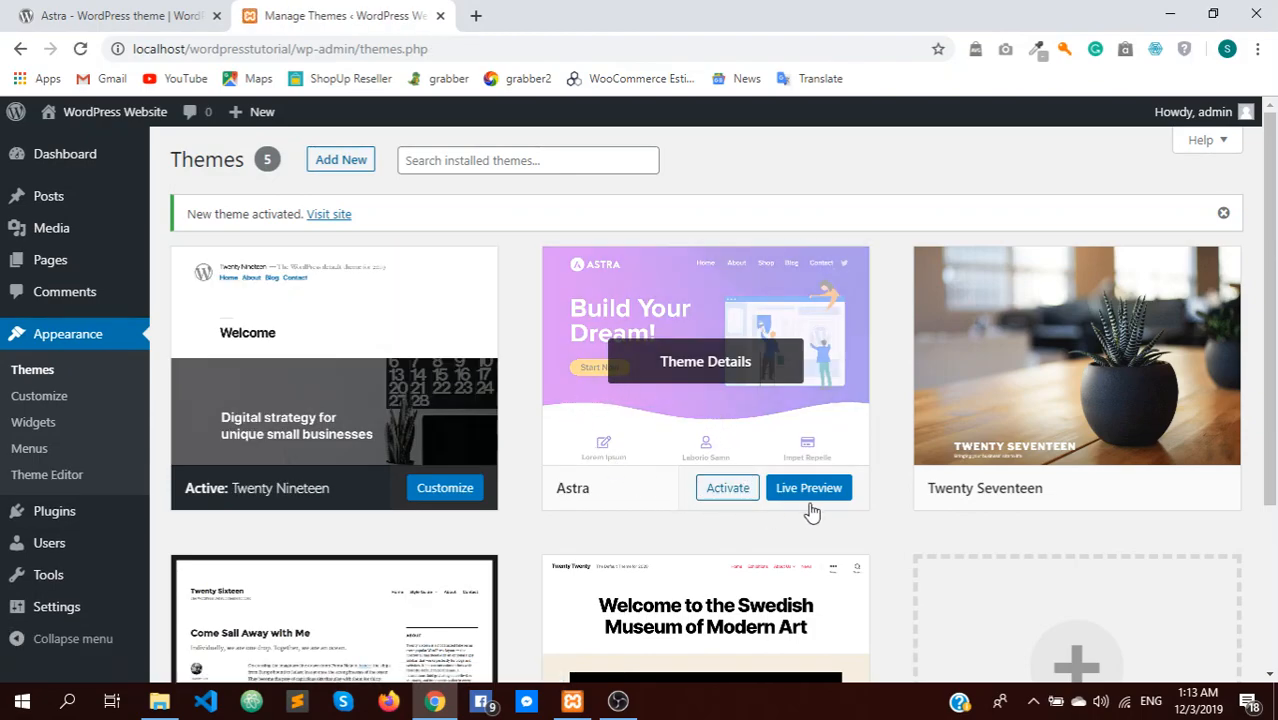
pyautogui.click(709, 368)
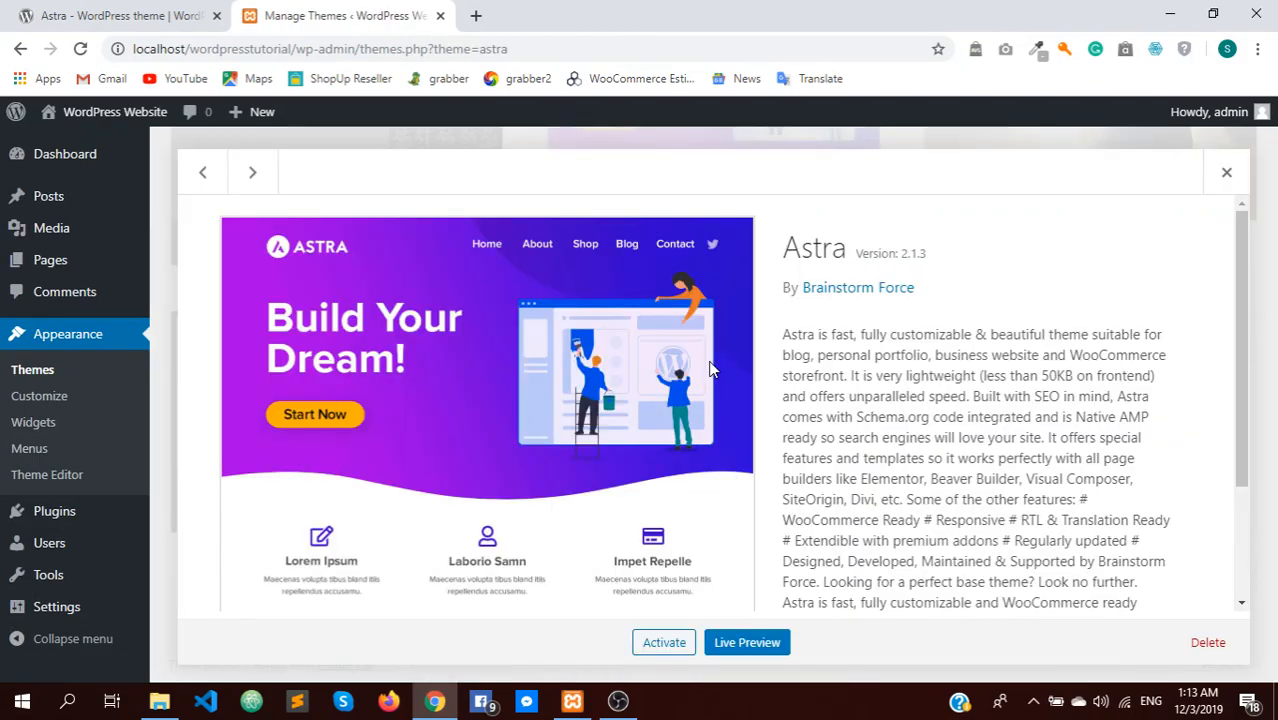
pyautogui.click(1208, 642)
pyautogui.click(742, 198)
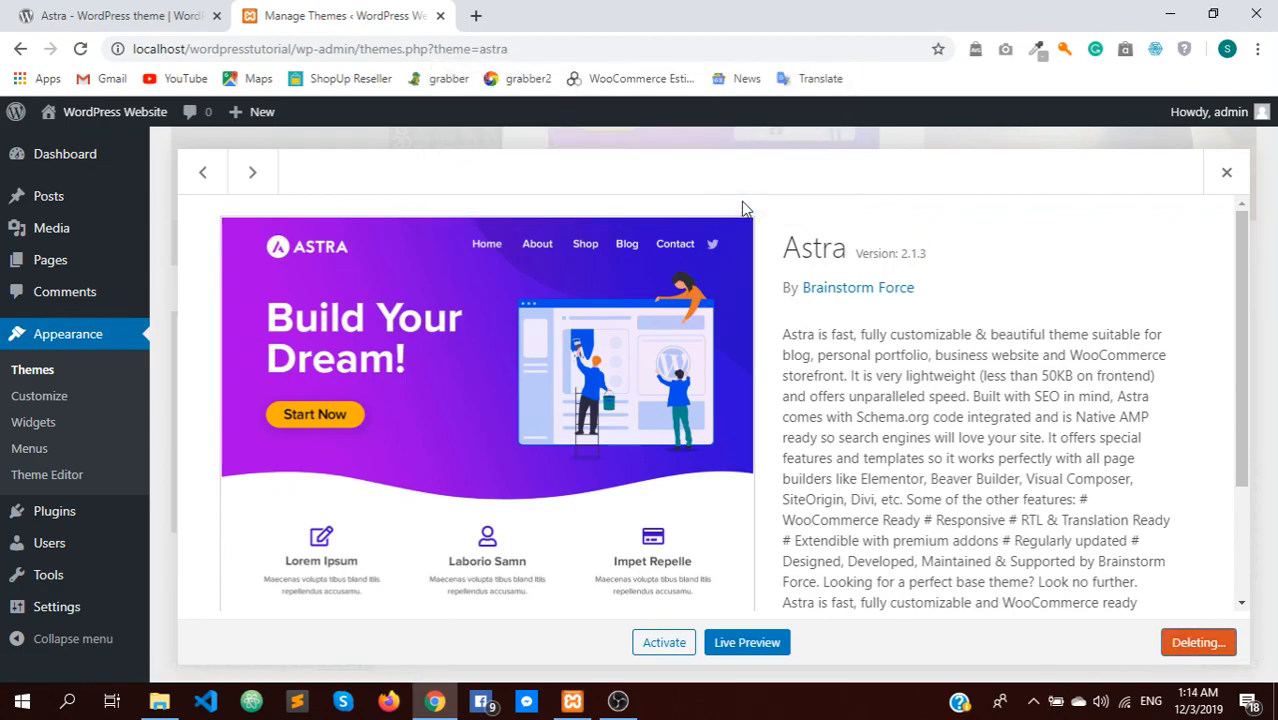
pyautogui.scroll(3, 716, 283)
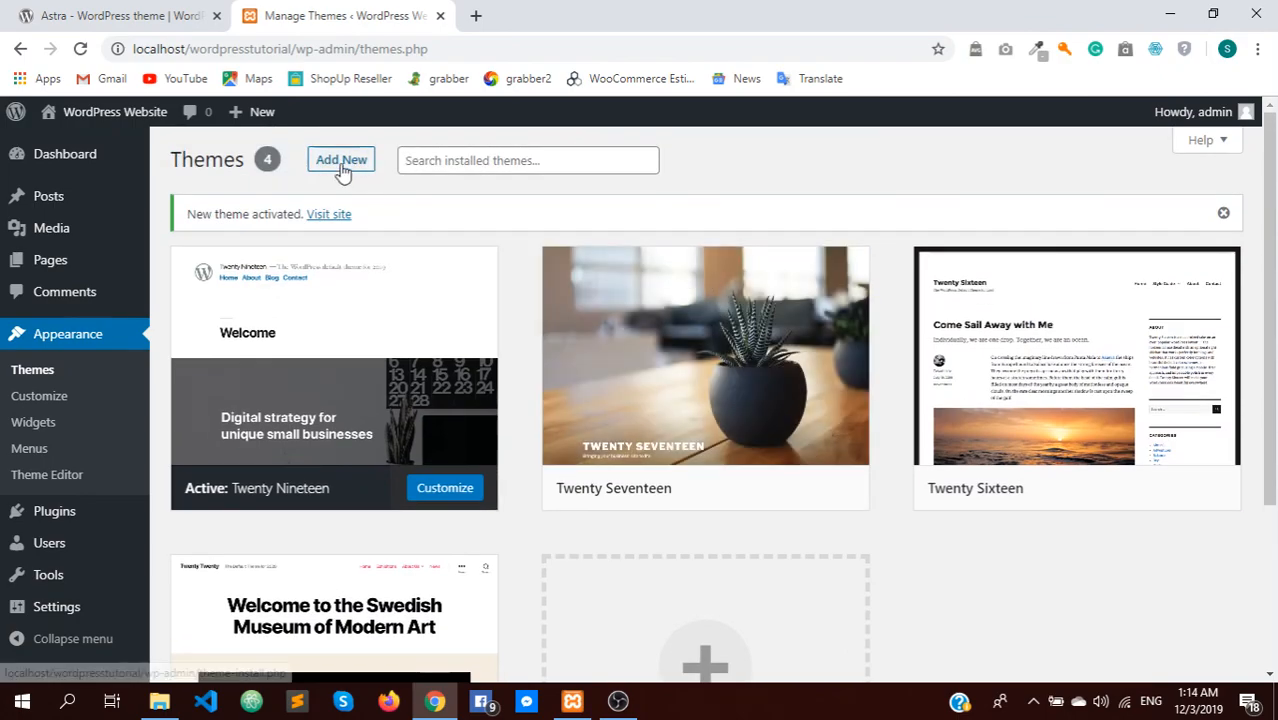
pyautogui.click(341, 162)
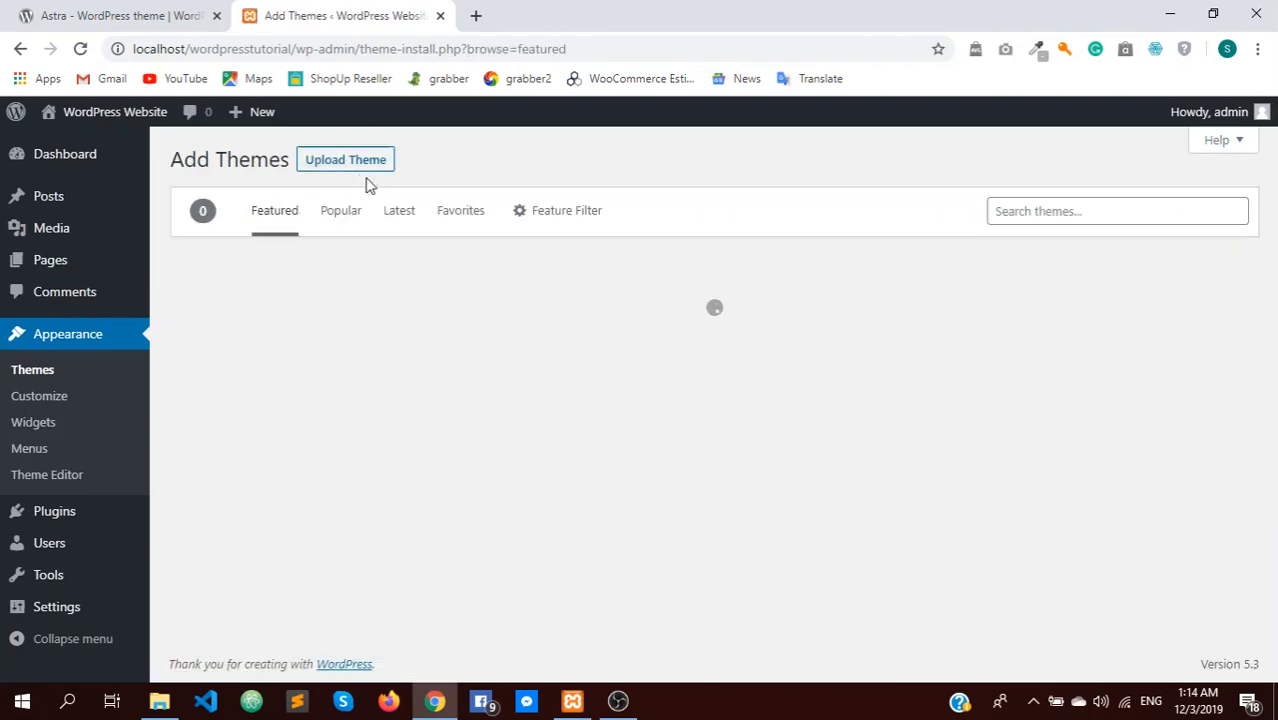
pyautogui.click(1021, 217)
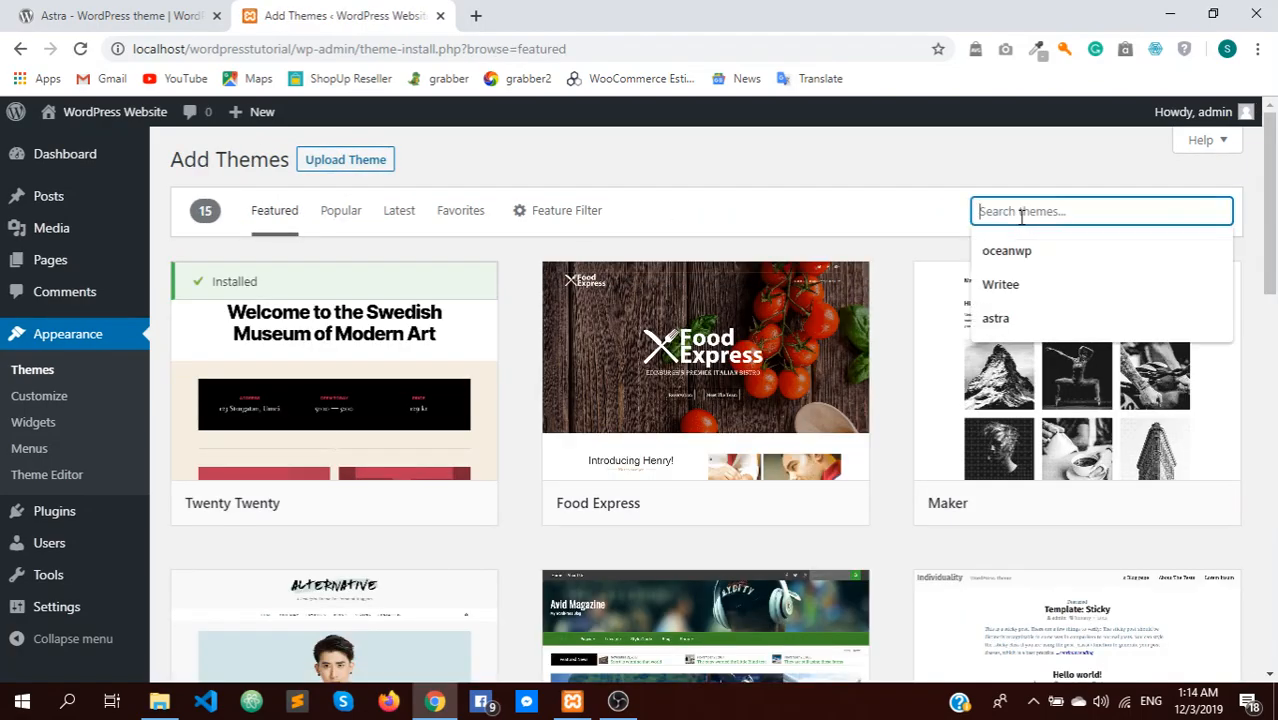
pyautogui.write('astra')
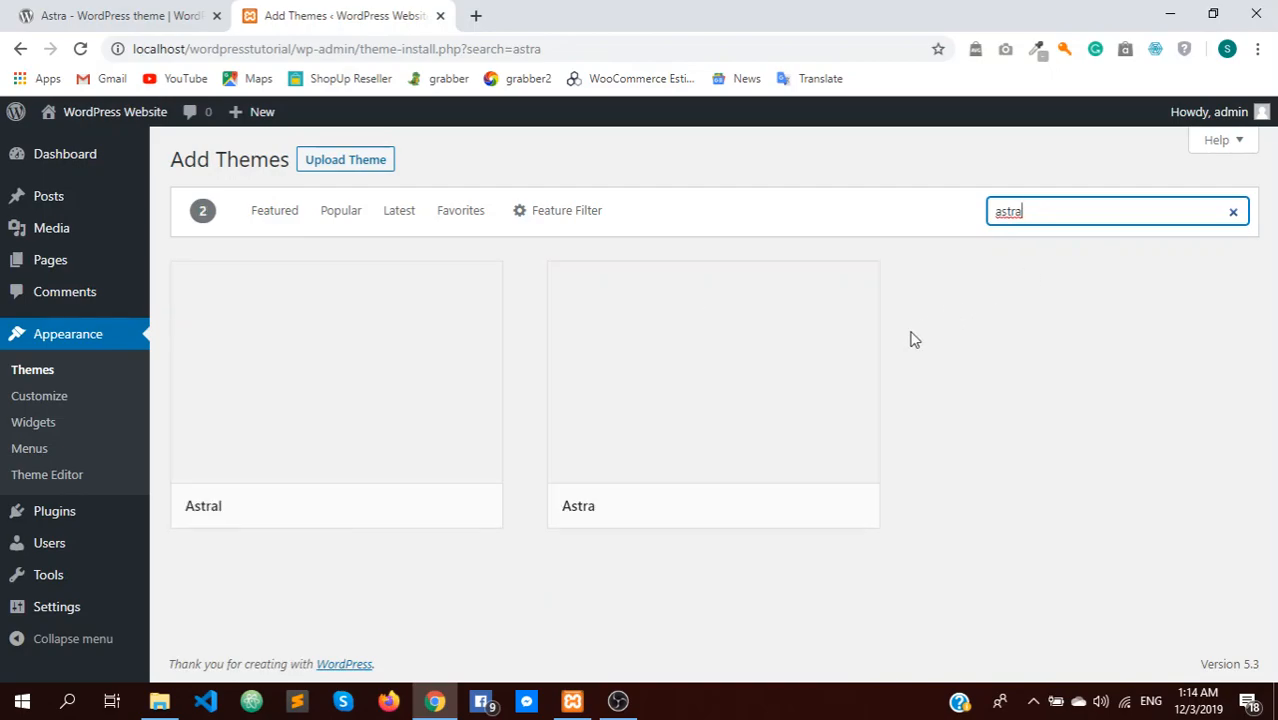
pyautogui.moveTo(766, 404)
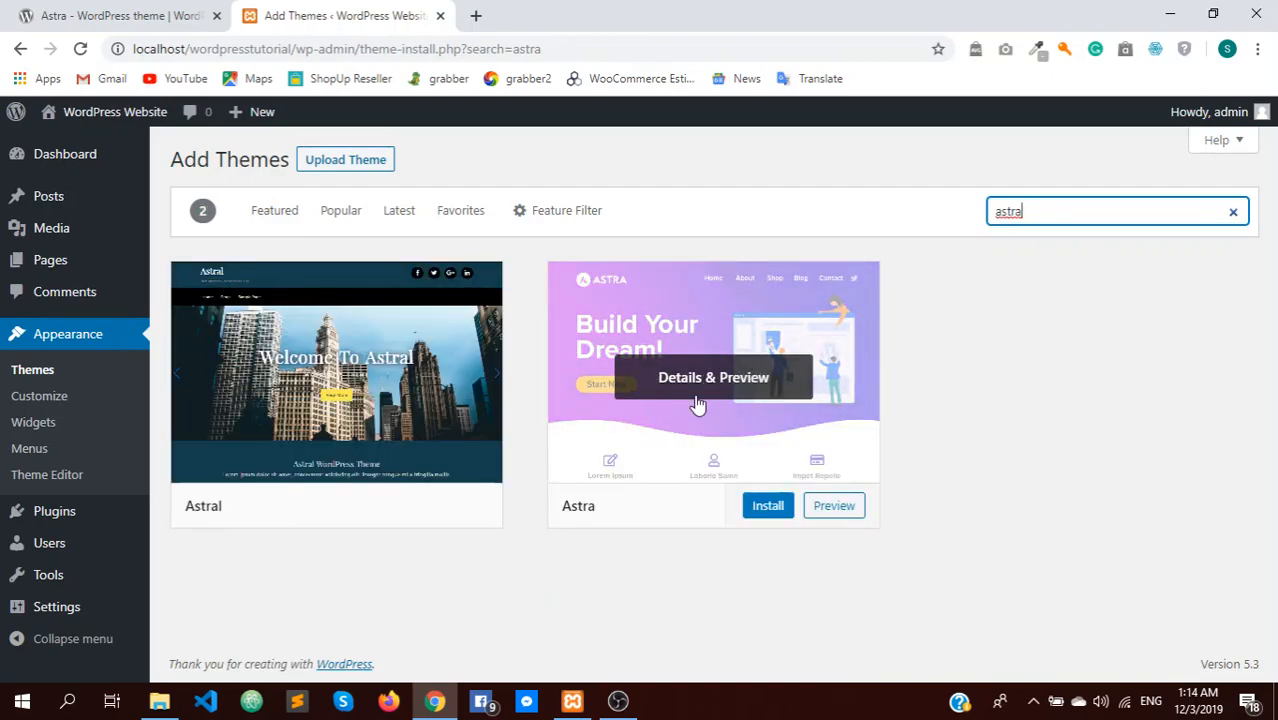
pyautogui.click(768, 506)
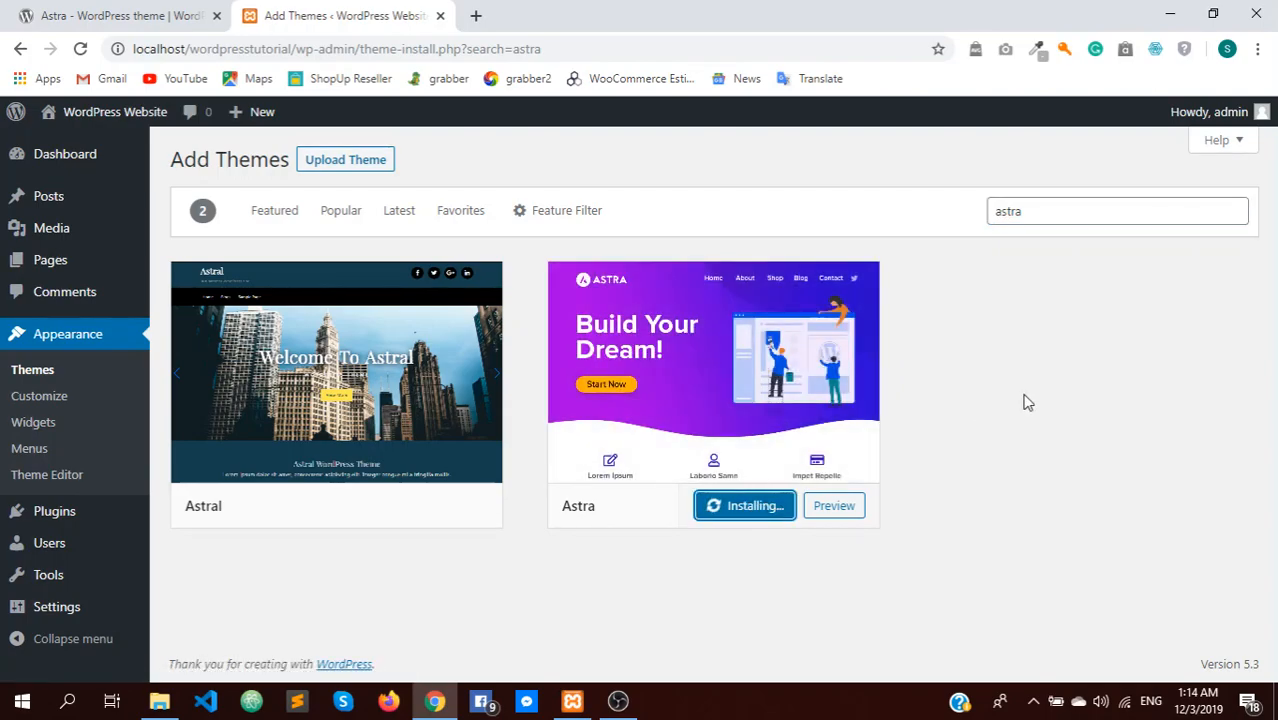
pyautogui.moveTo(757, 362)
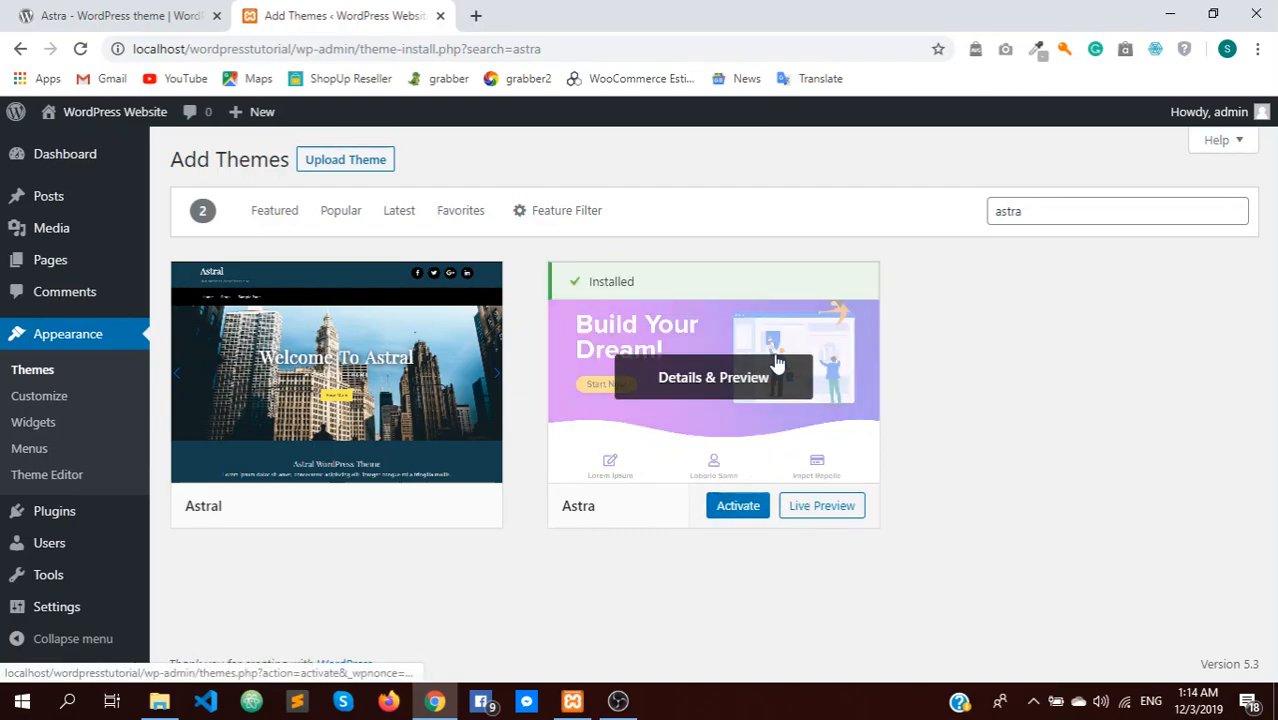
pyautogui.click(740, 512)
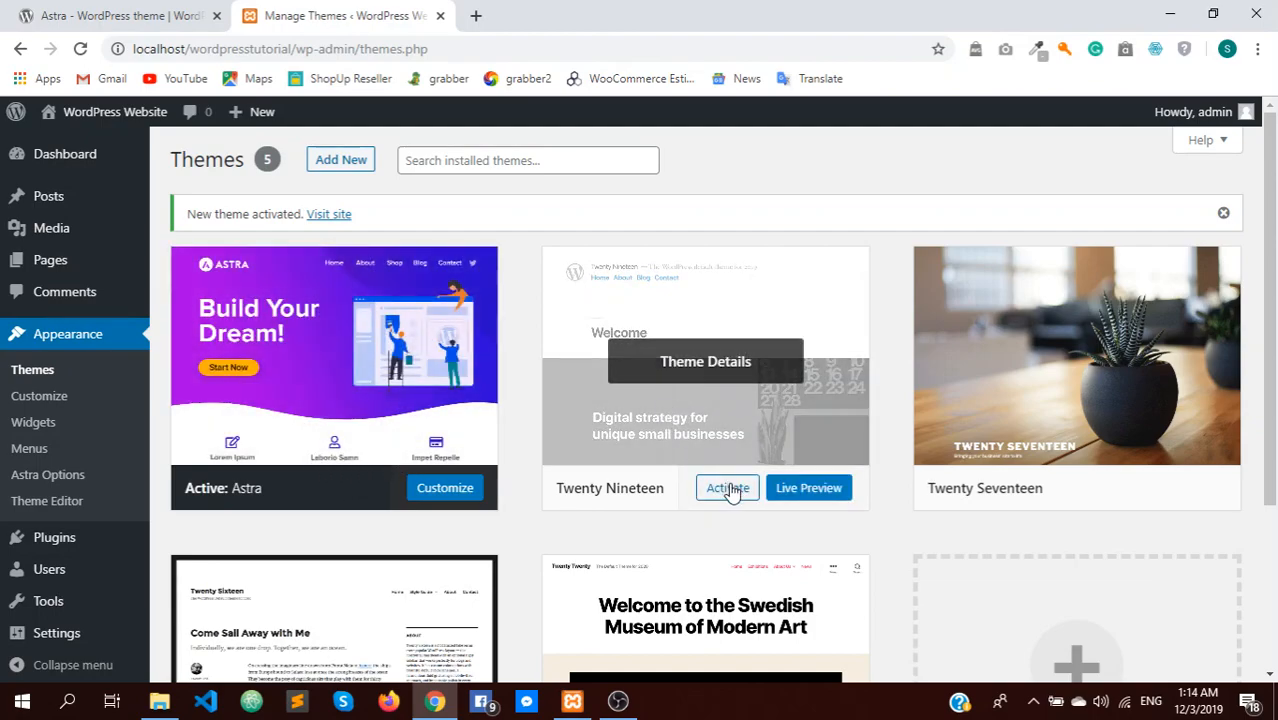
pyautogui.click(728, 488)
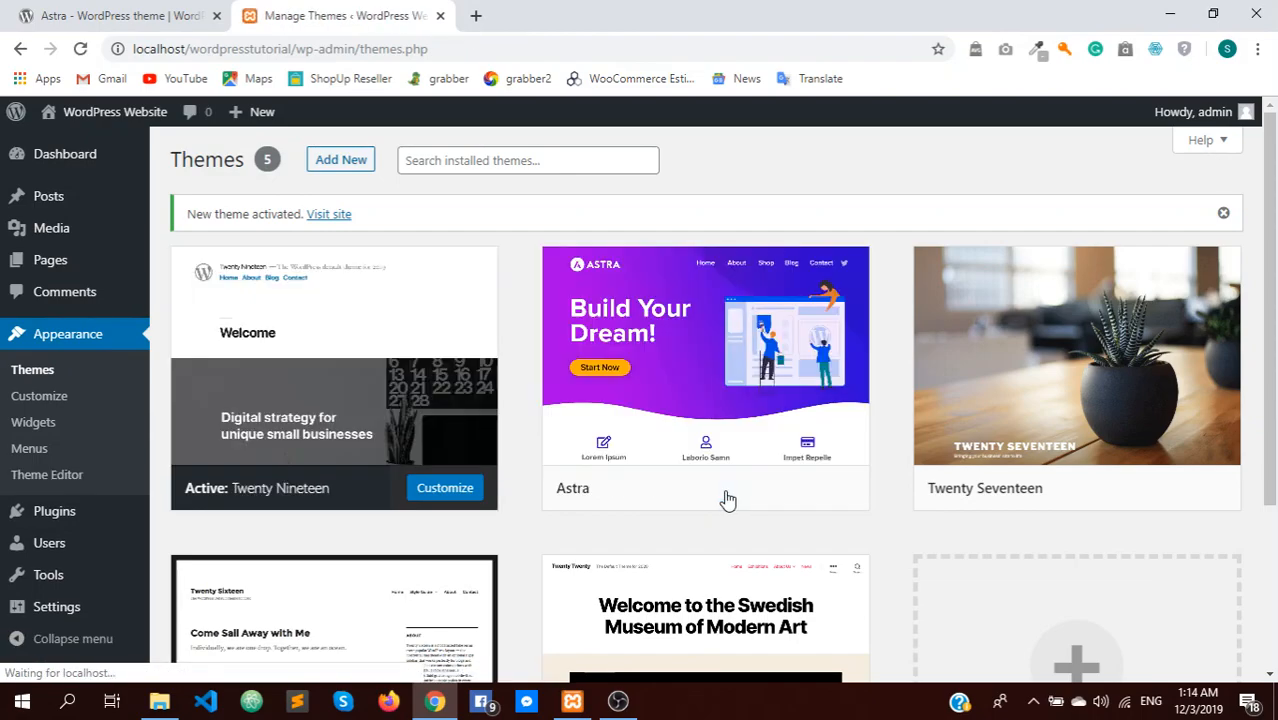
pyautogui.click(652, 395)
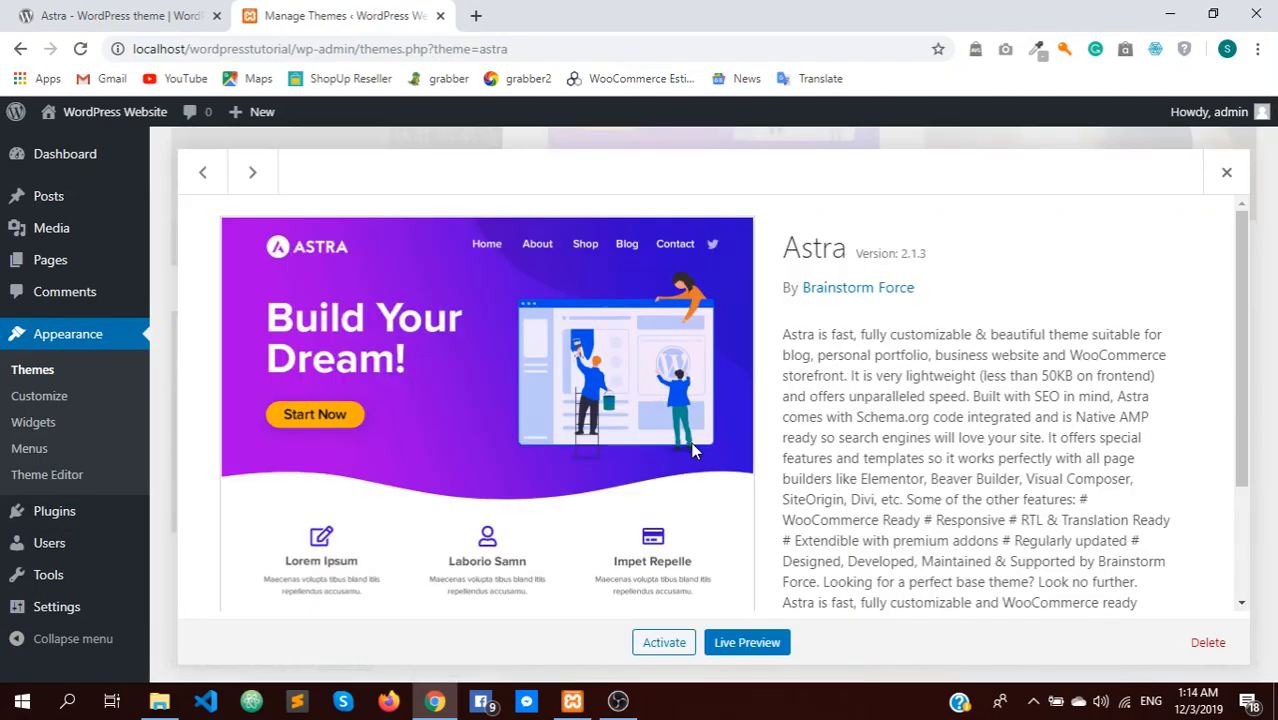
pyautogui.click(1205, 645)
pyautogui.click(731, 194)
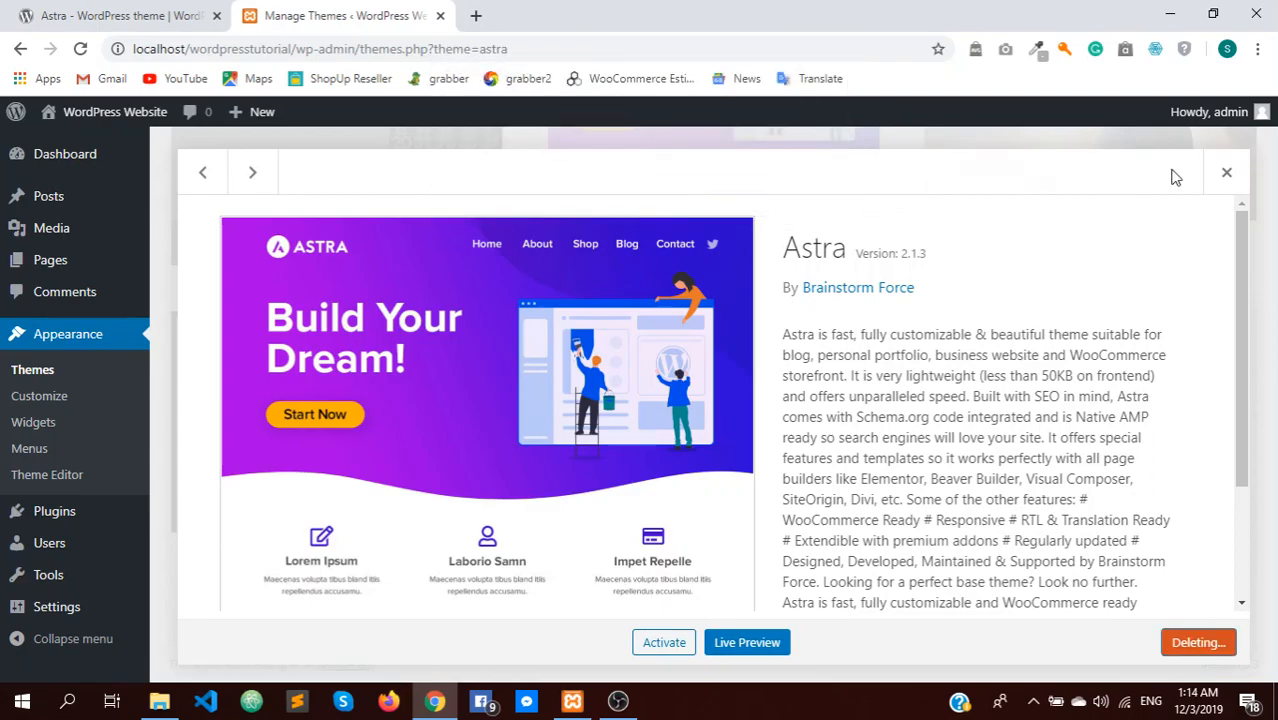
pyautogui.scroll(2, 600, 335)
pyautogui.scroll(-2, 510, 315)
pyautogui.scroll(2, 360, 200)
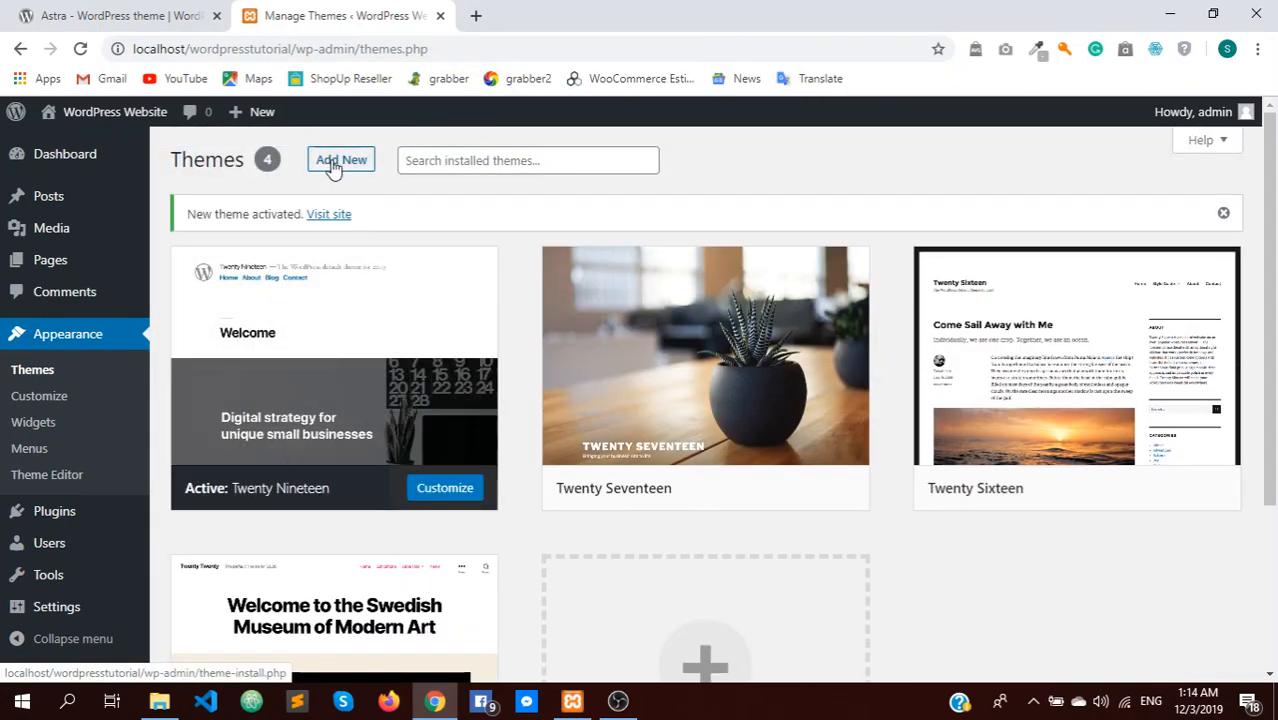
# Upload astra.2.1.3 (1).zip from the Desktop, install it, and activate Astra
pyautogui.click(334, 168)
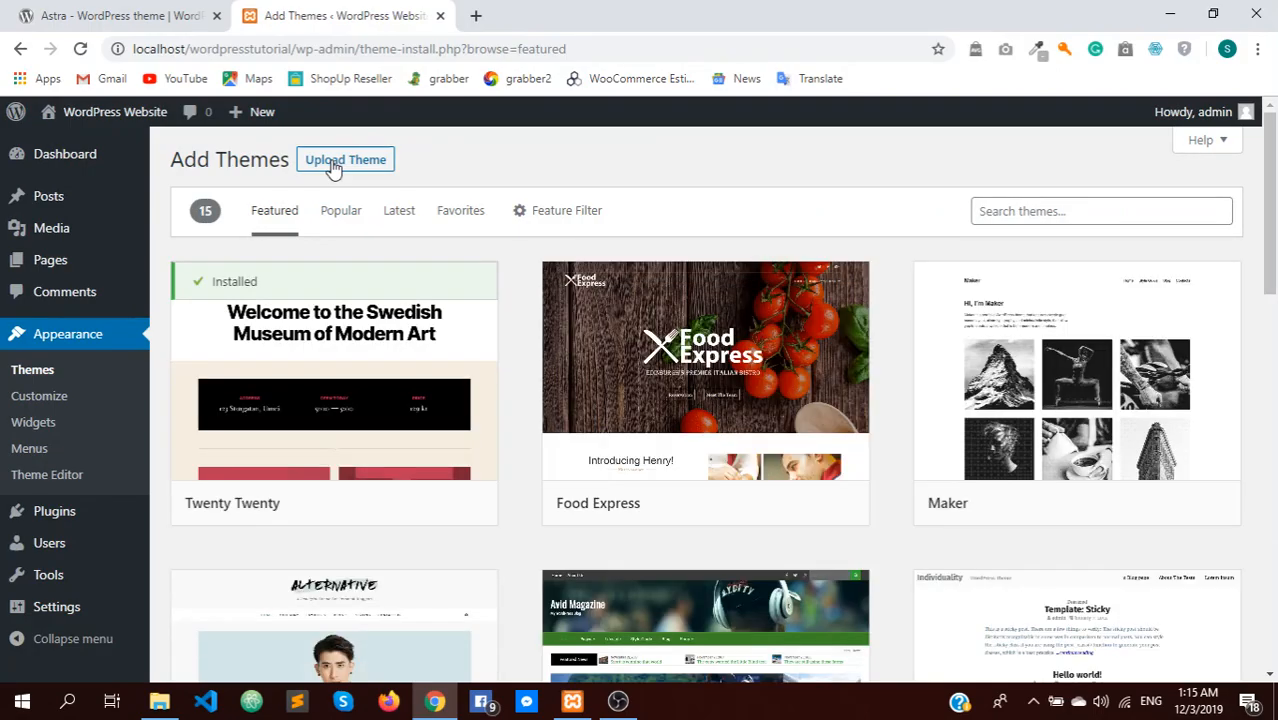
pyautogui.click(334, 168)
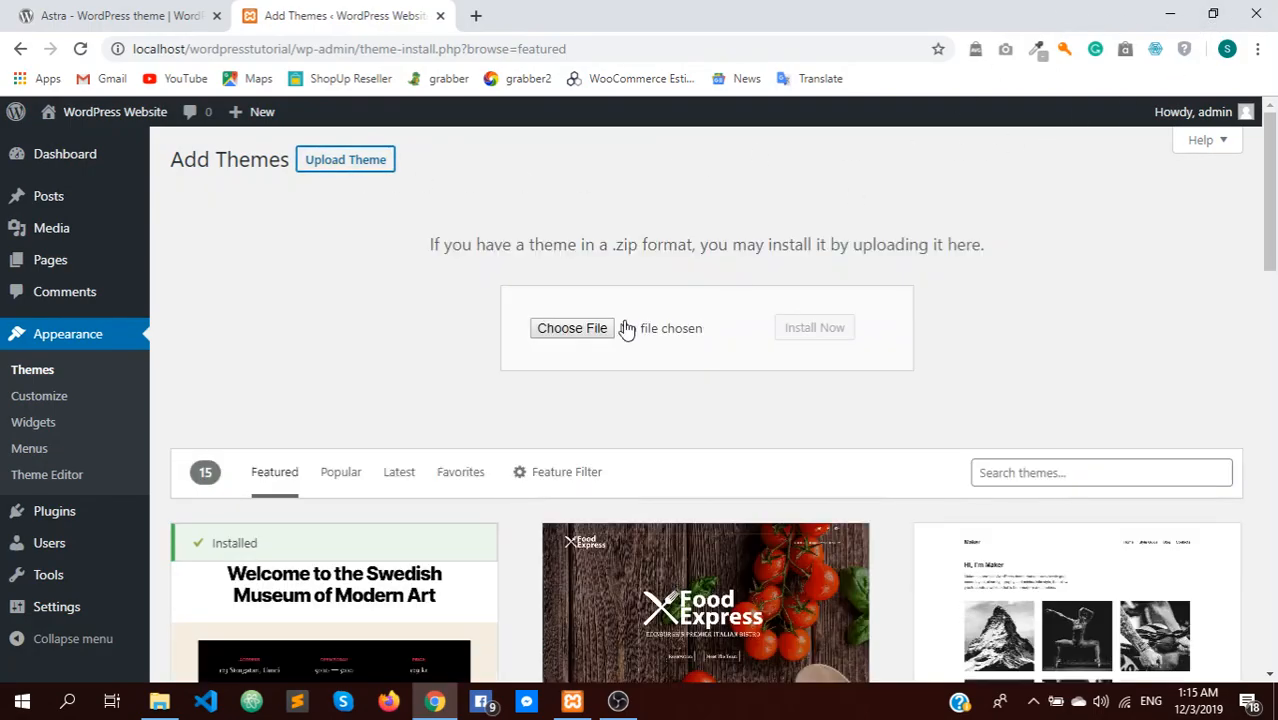
pyautogui.click(583, 330)
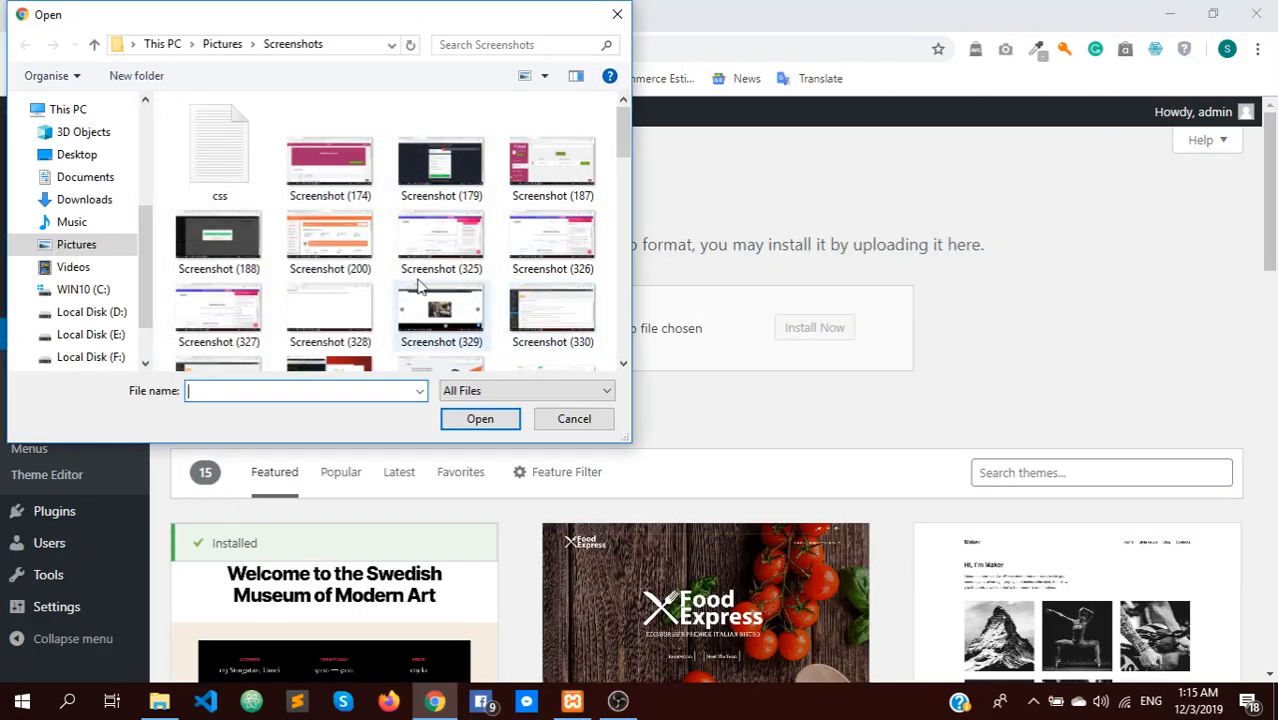
pyautogui.click(80, 156)
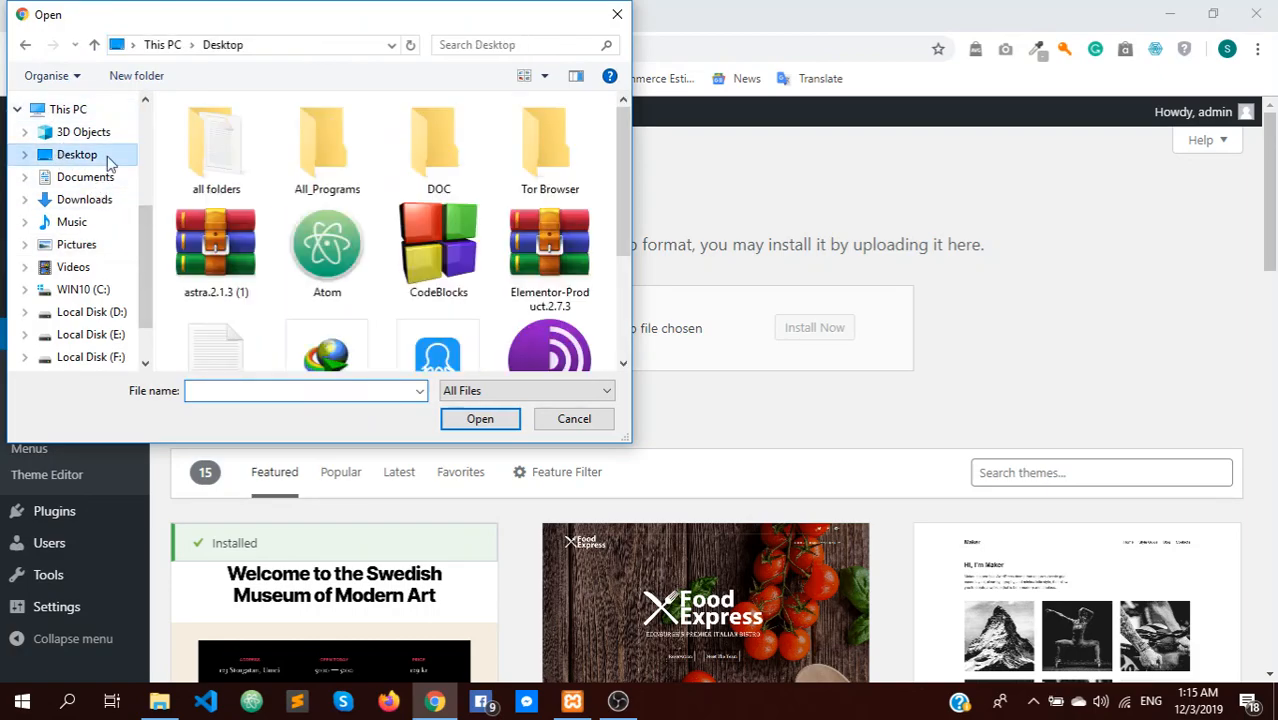
pyautogui.click(243, 243)
pyautogui.click(476, 424)
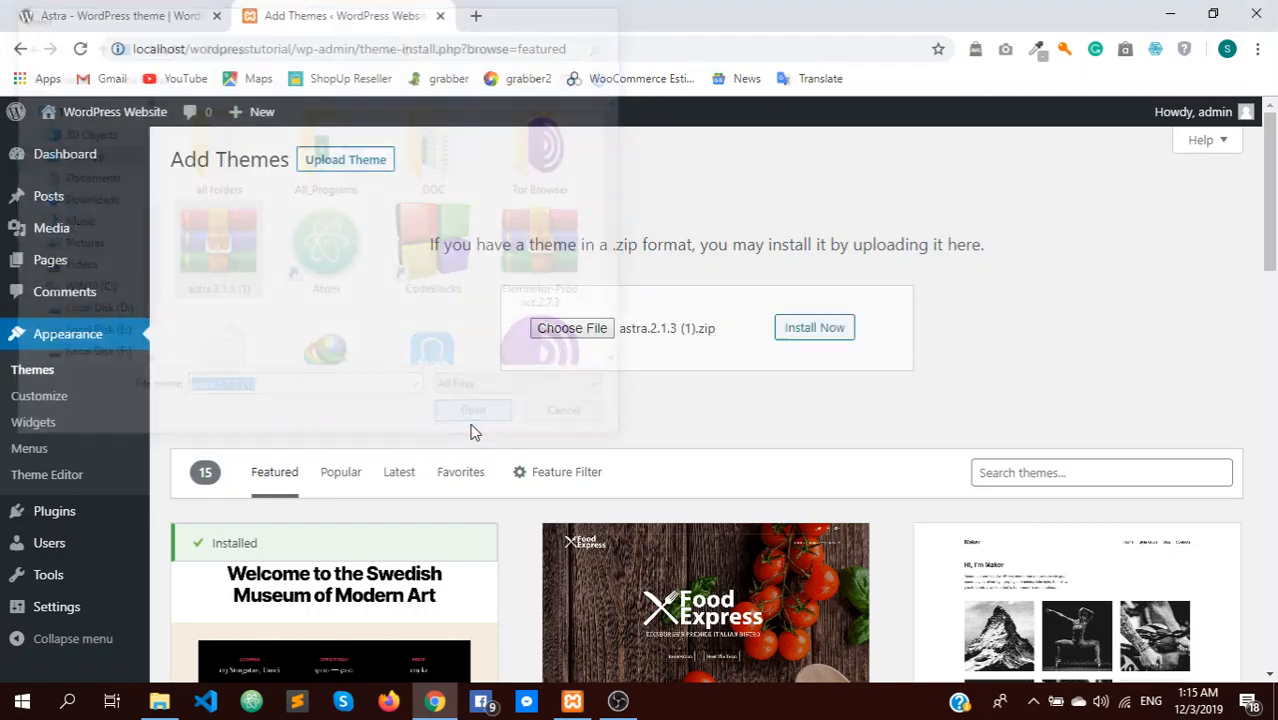
pyautogui.click(814, 328)
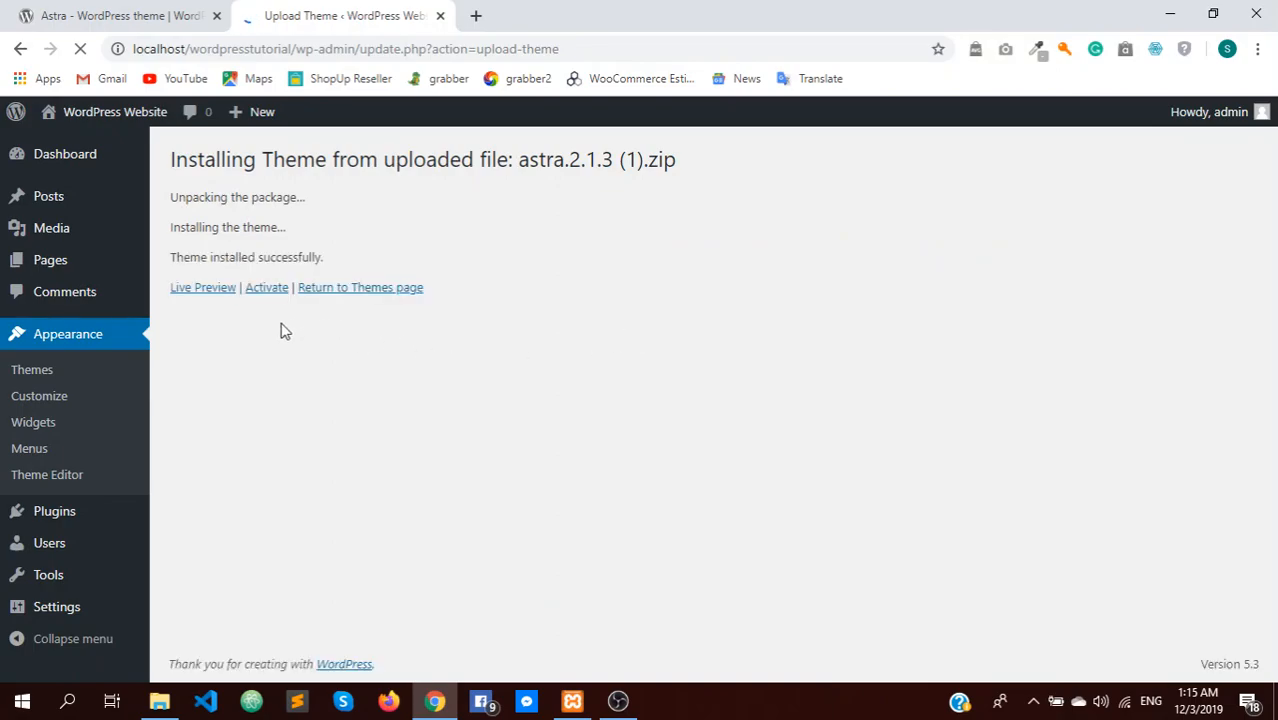
pyautogui.click(267, 293)
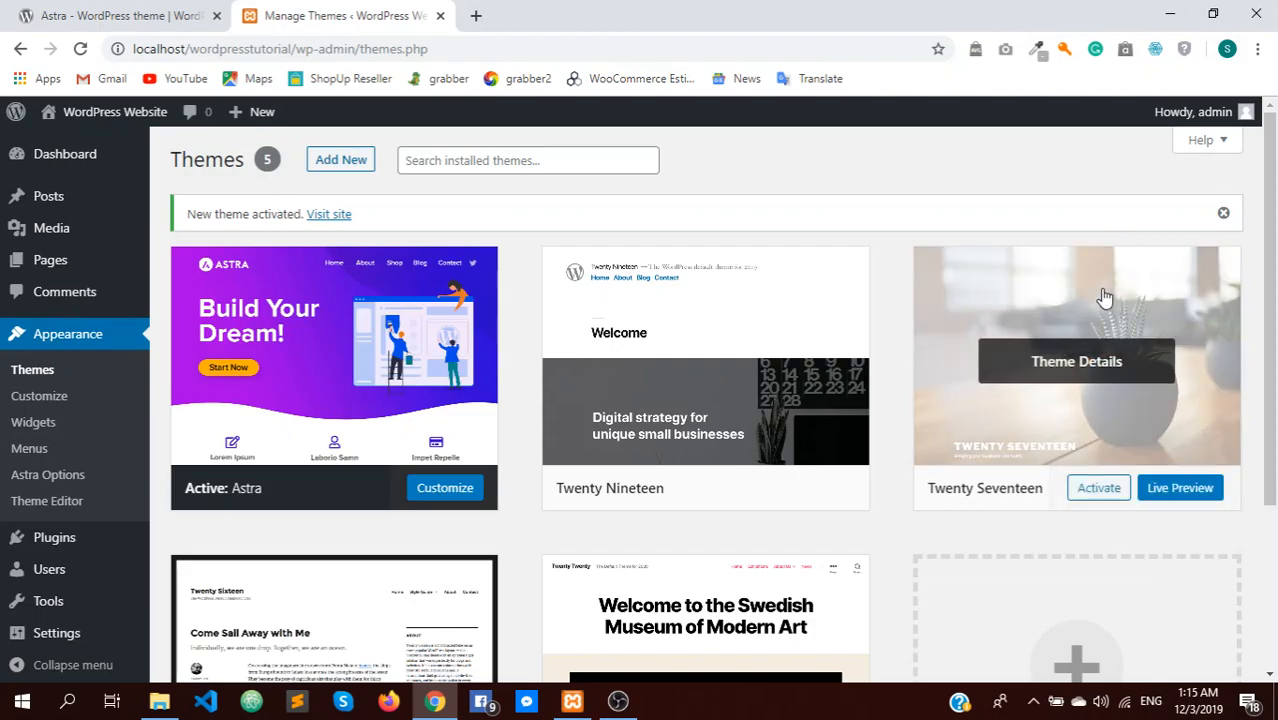
# Browse to htdocs > wordpresstutorial in File Explorer and open .htaccess in Visual Studio Code
pyautogui.click(1170, 14)
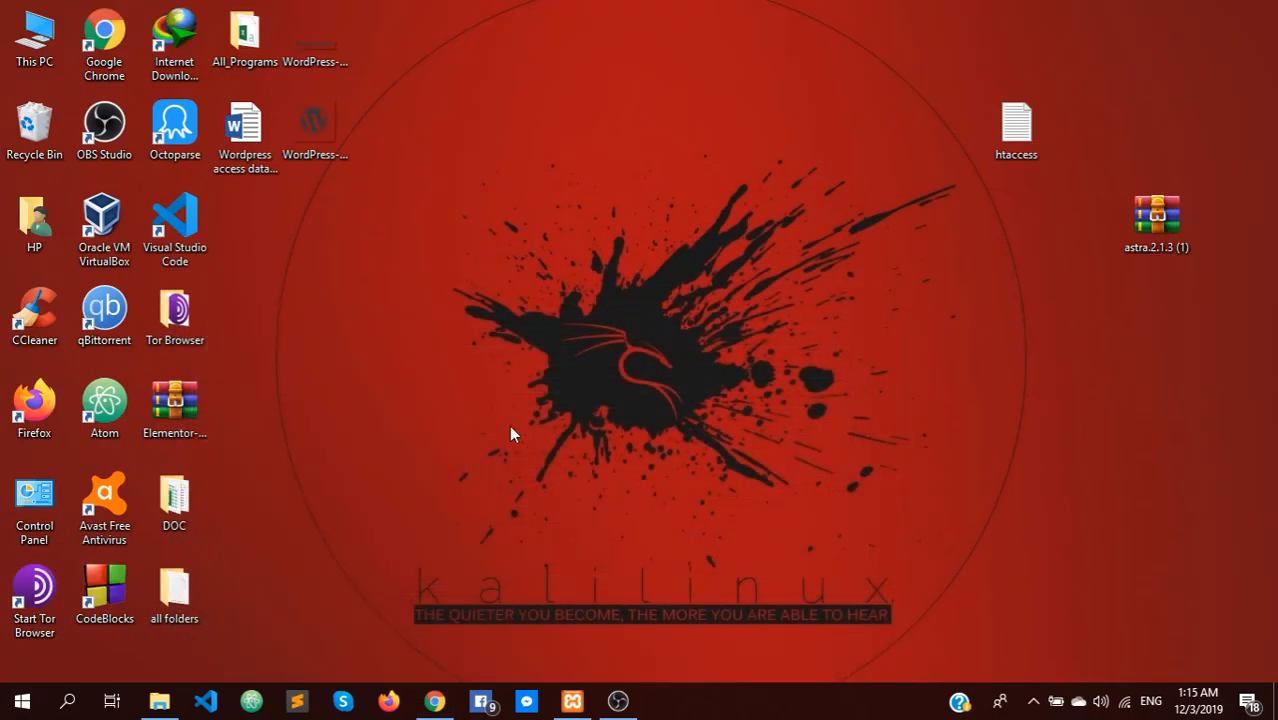
pyautogui.click(159, 700)
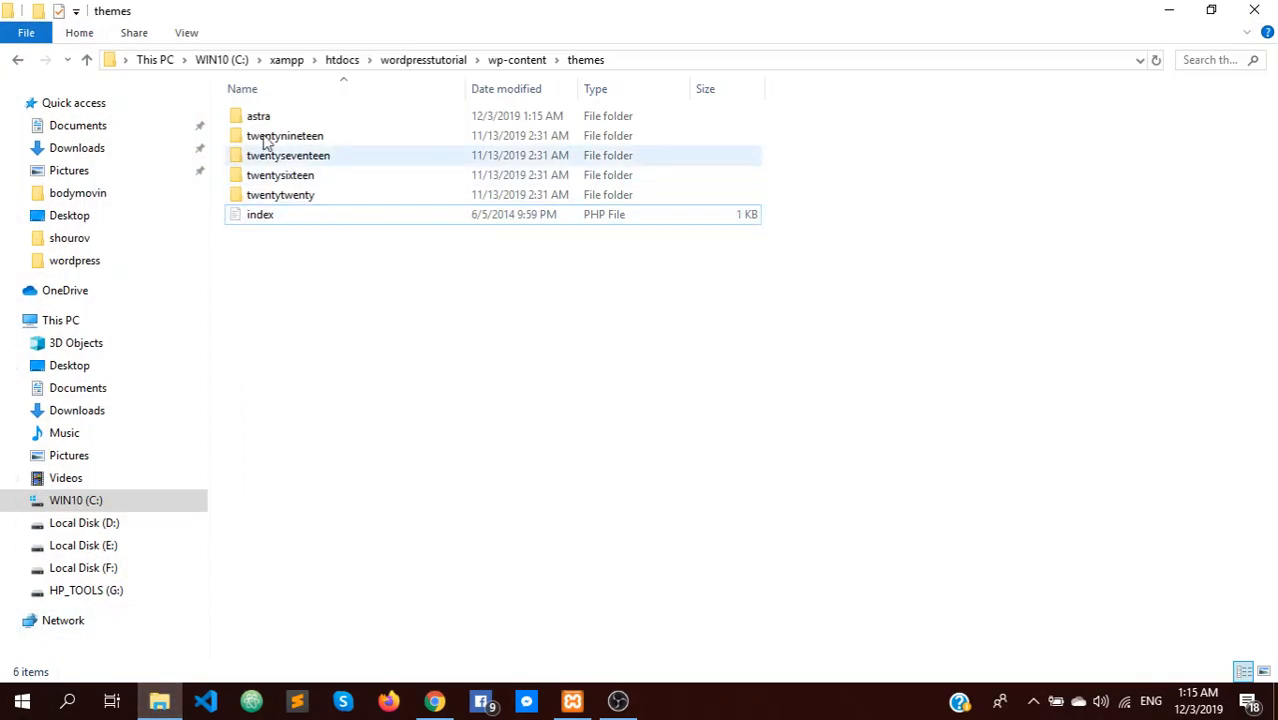
pyautogui.click(341, 59)
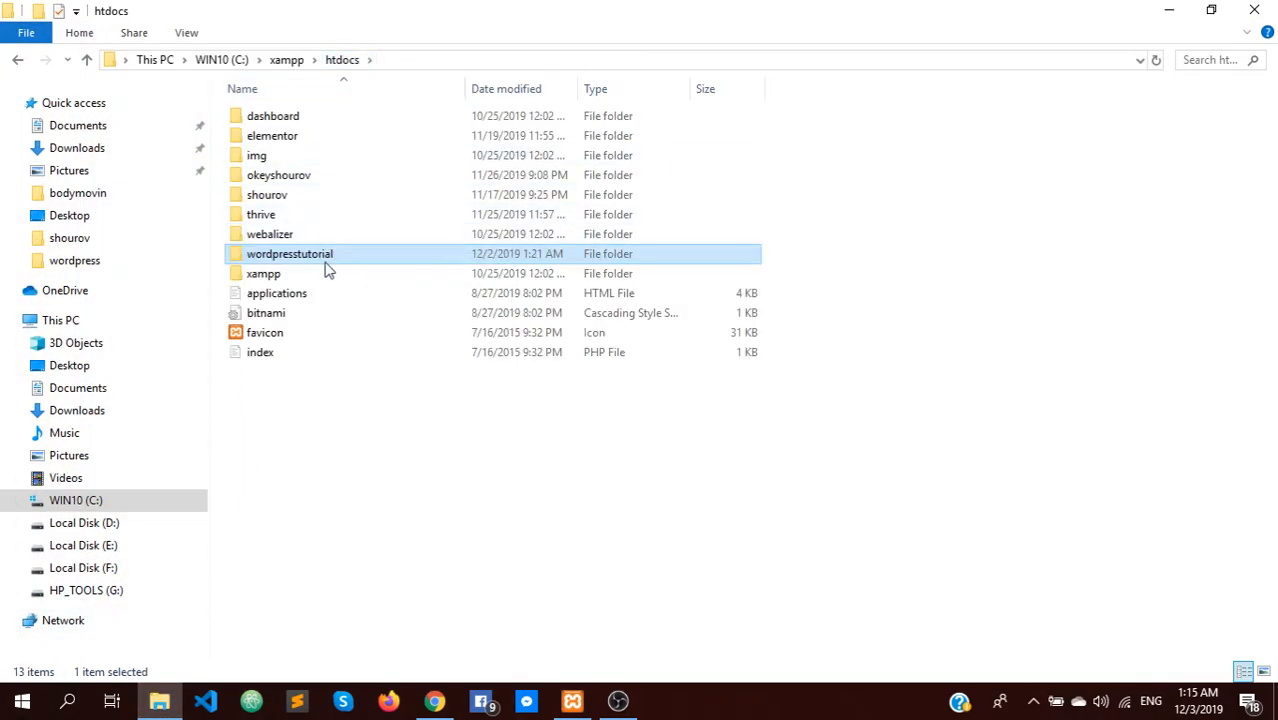
pyautogui.doubleClick(268, 262)
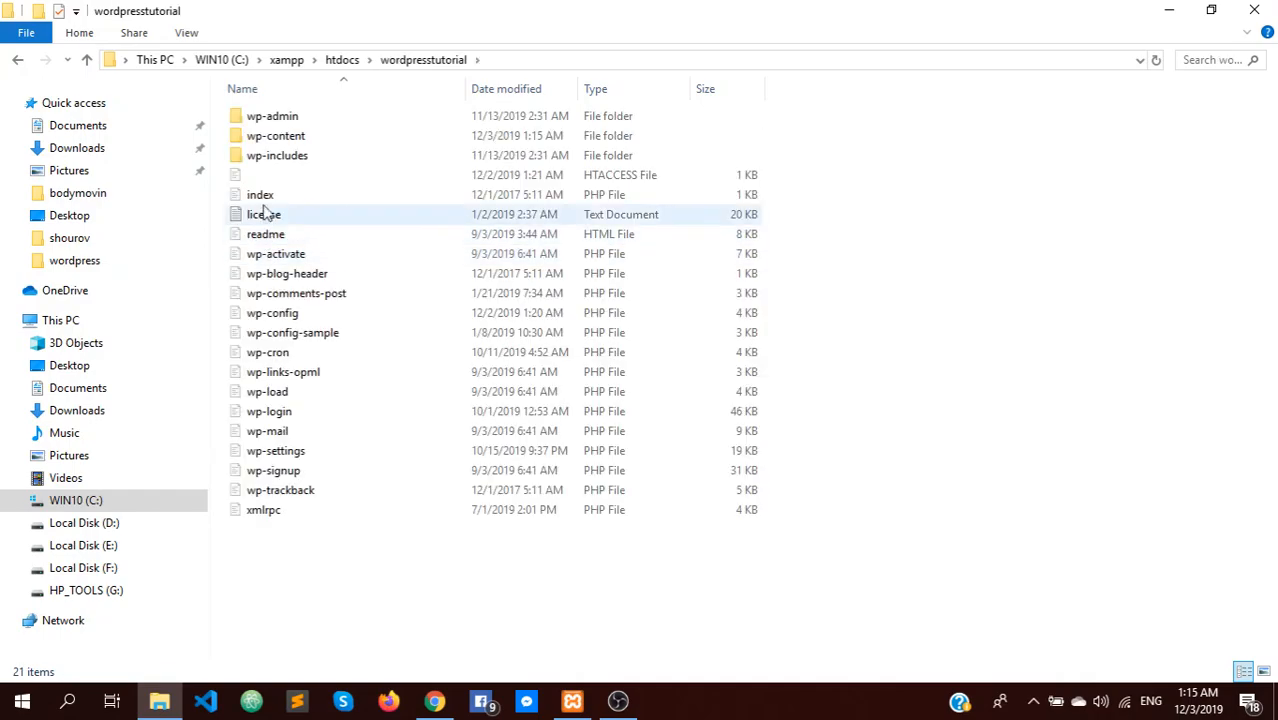
pyautogui.doubleClick(623, 180)
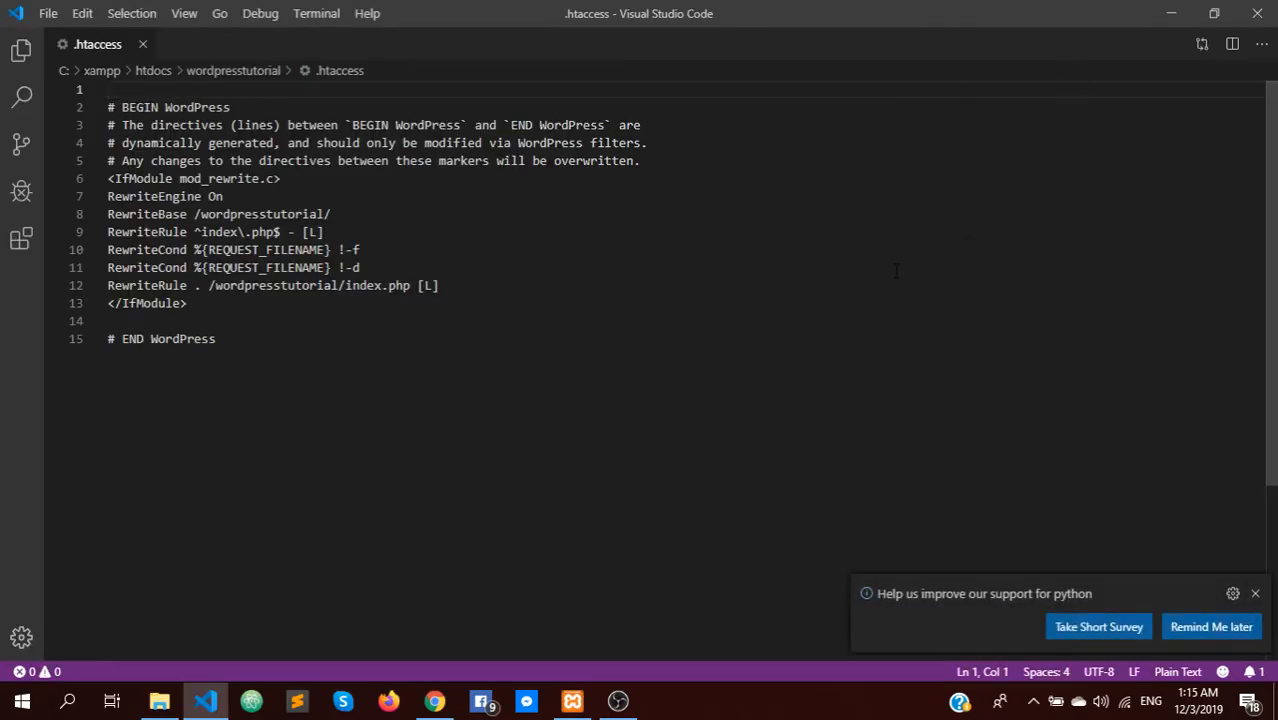
# Shrink the editor window and open the desktop htaccess file in Notepad
pyautogui.click(1213, 16)
pyautogui.click(1169, 10)
pyautogui.moveTo(1183, 33); pyautogui.dragTo(1019, 191)
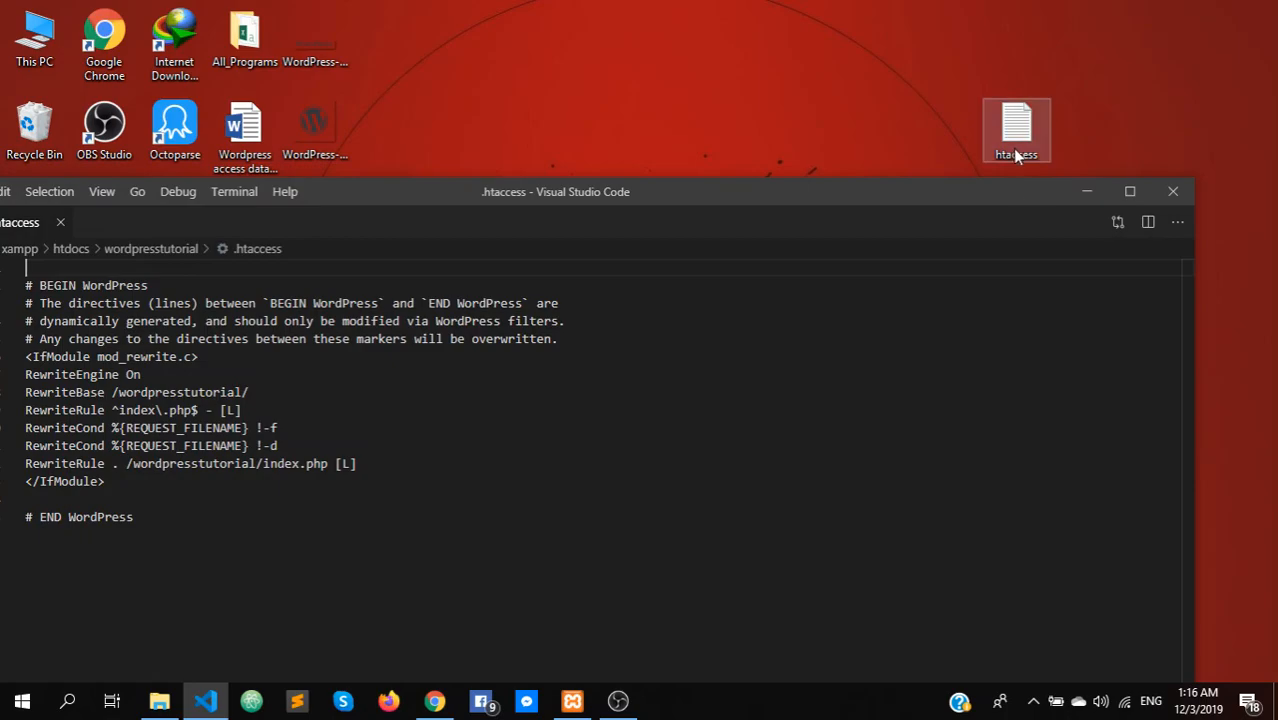
pyautogui.doubleClick(1016, 145)
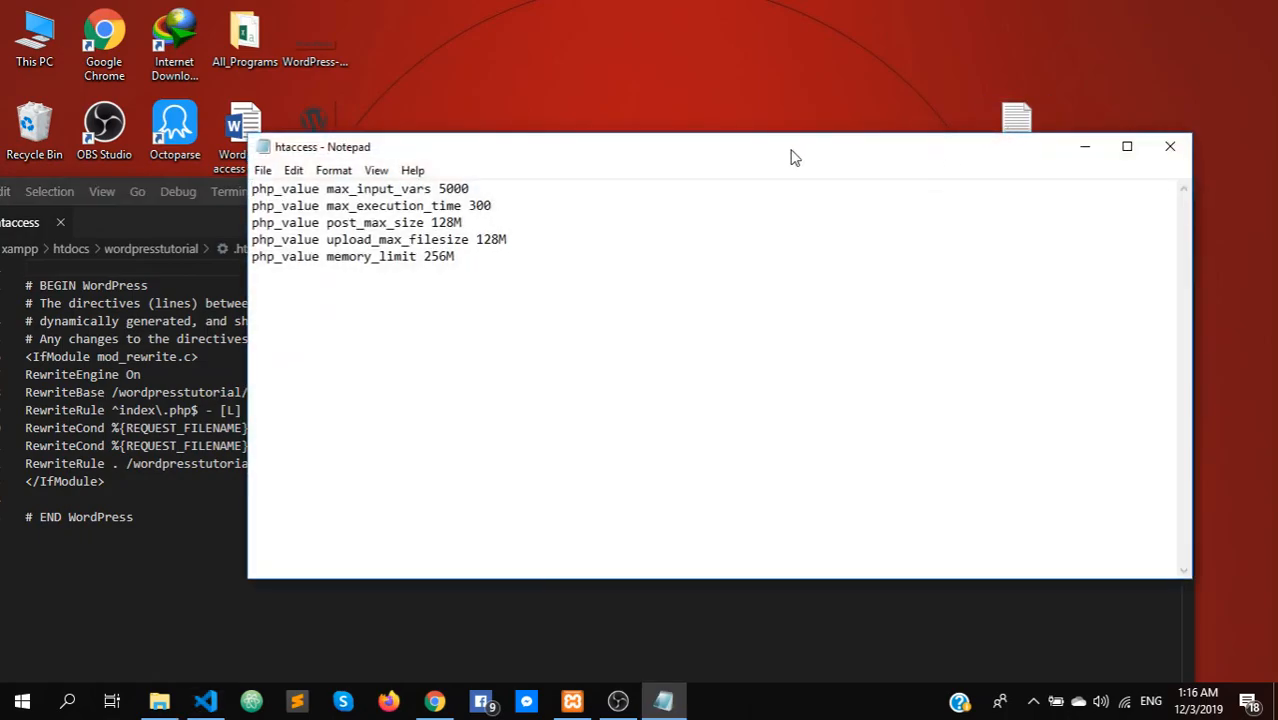
# Copy the five php_value lines, close Notepad, and maximize Visual Studio Code
pyautogui.moveTo(790, 157); pyautogui.dragTo(794, 87)
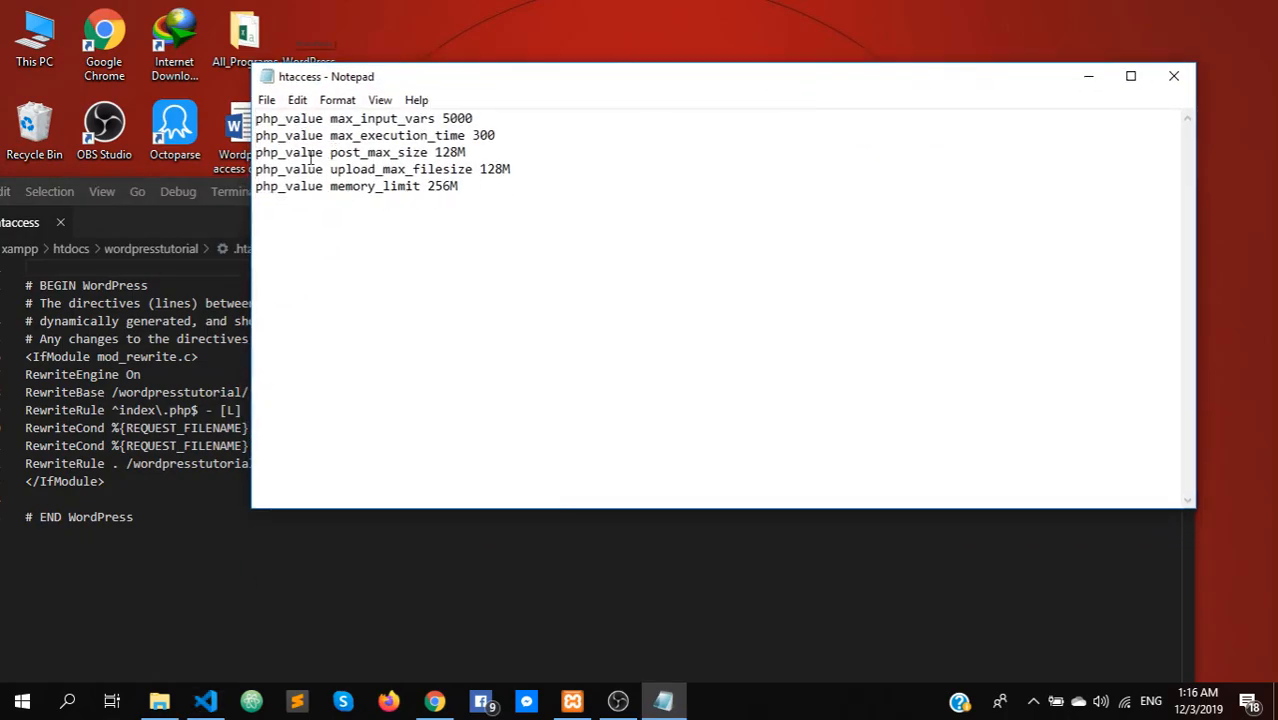
pyautogui.moveTo(502, 192); pyautogui.dragTo(255, 118)
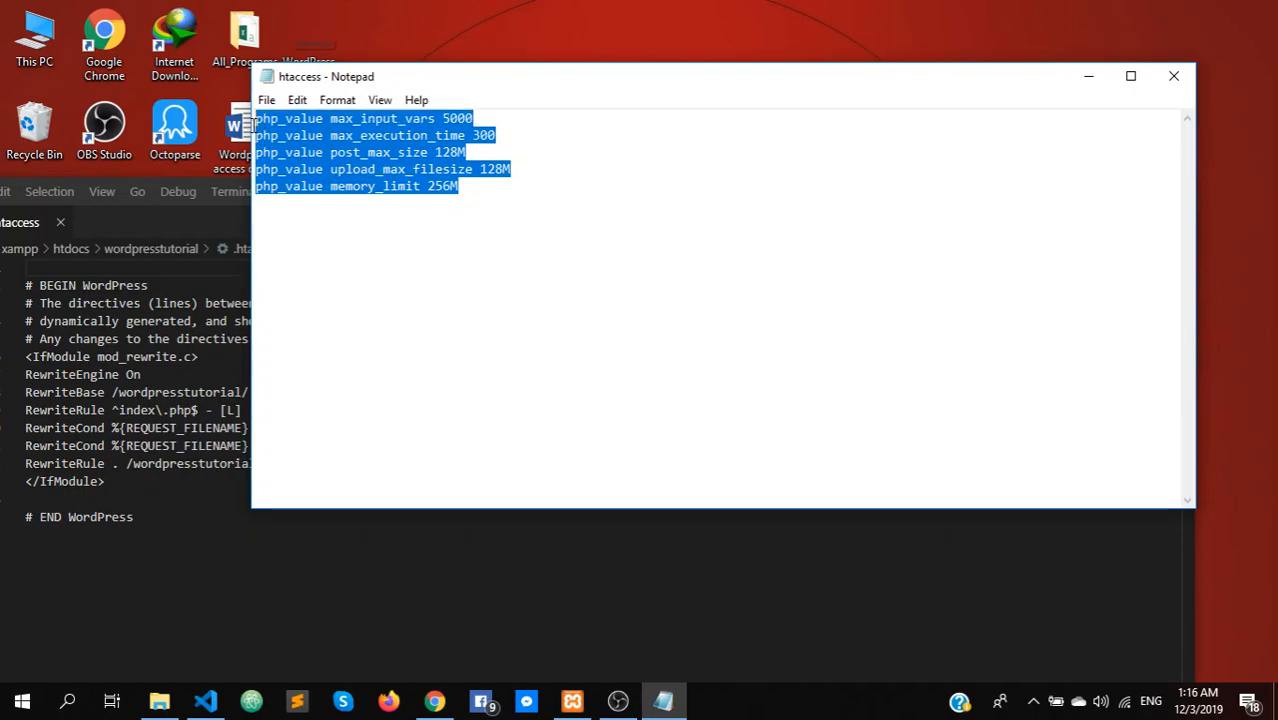
pyautogui.rightClick(322, 135)
pyautogui.click(370, 194)
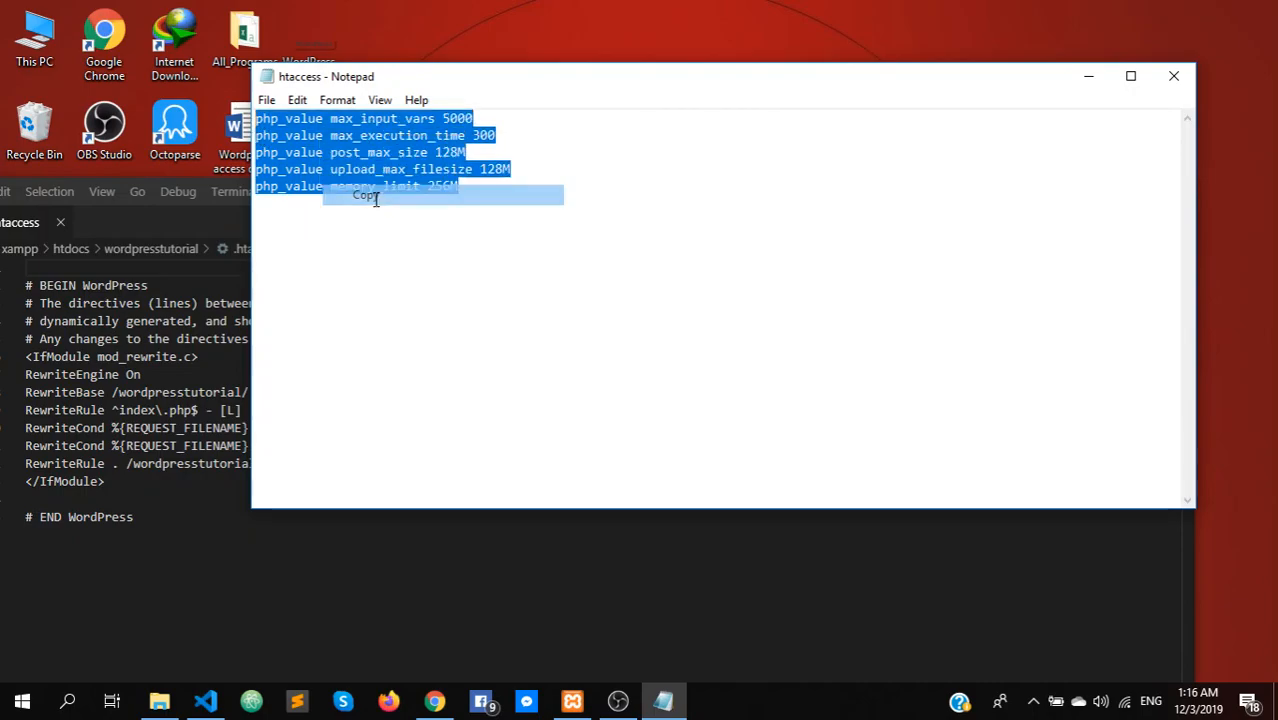
pyautogui.click(491, 218)
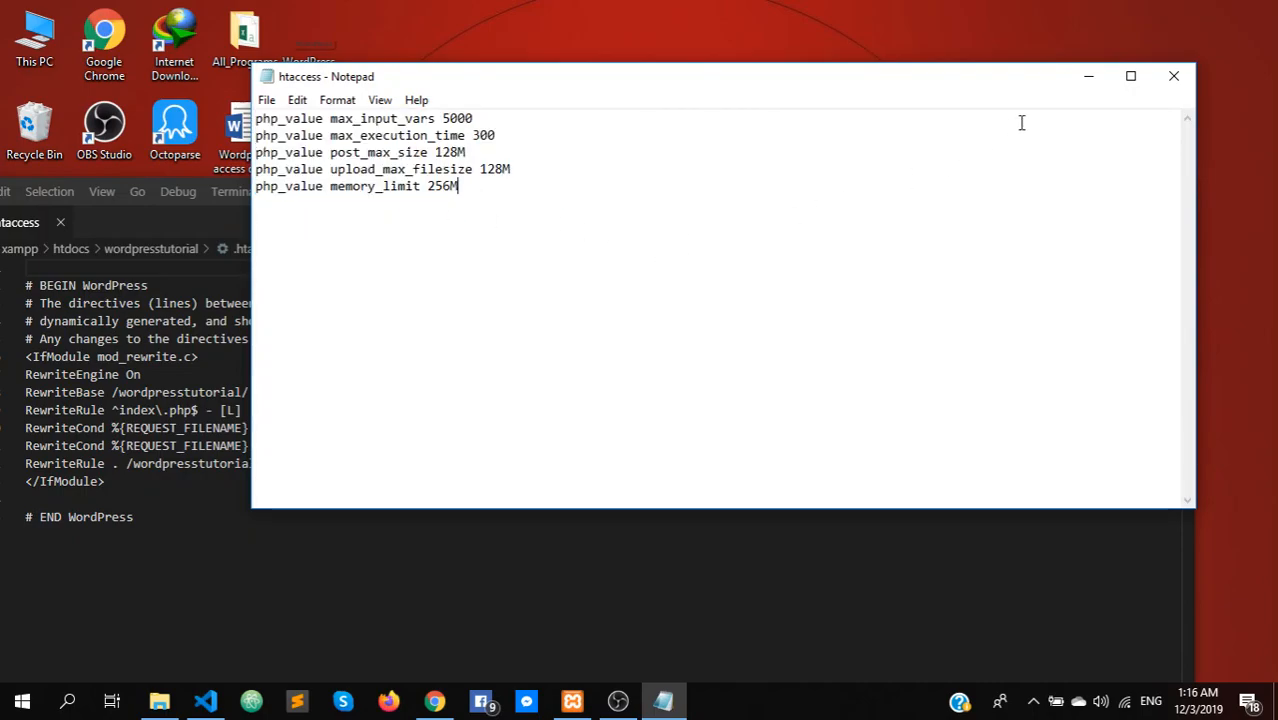
pyautogui.click(1158, 85)
pyautogui.doubleClick(1111, 186)
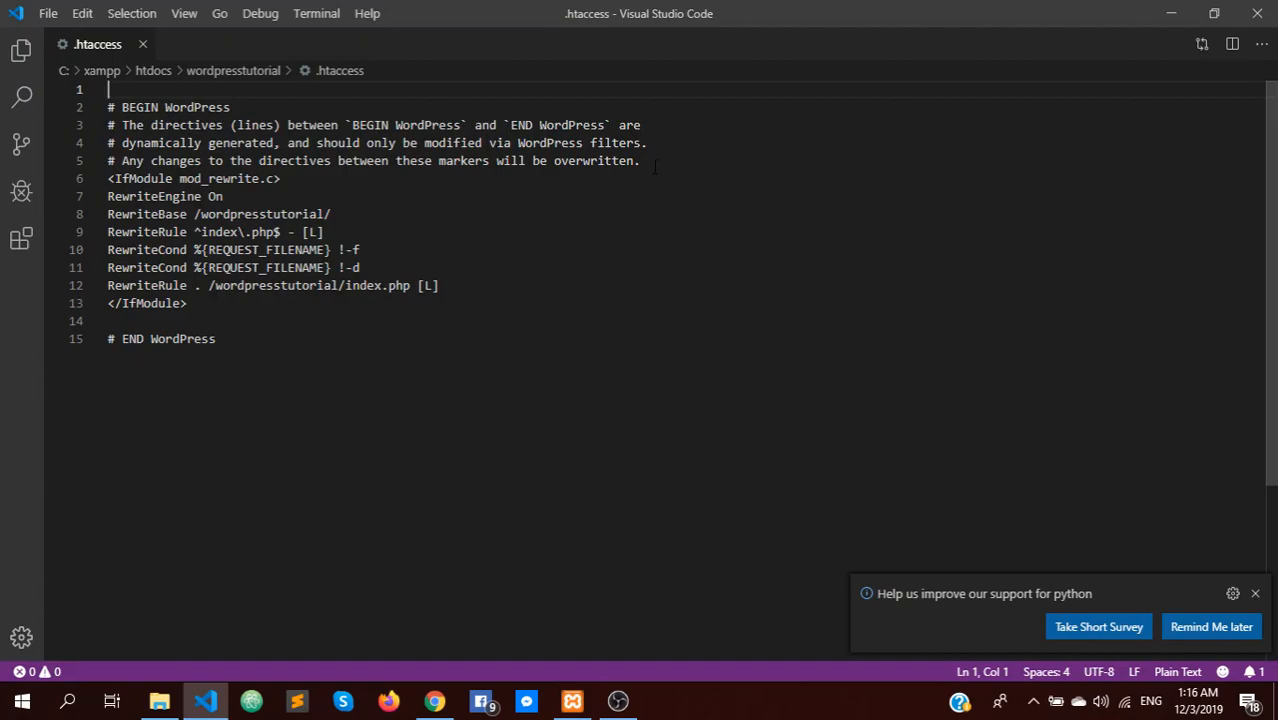
# Paste the five php_value lines on a new line after line 5 and save .htaccess
pyautogui.moveTo(220, 339); pyautogui.dragTo(102, 283)
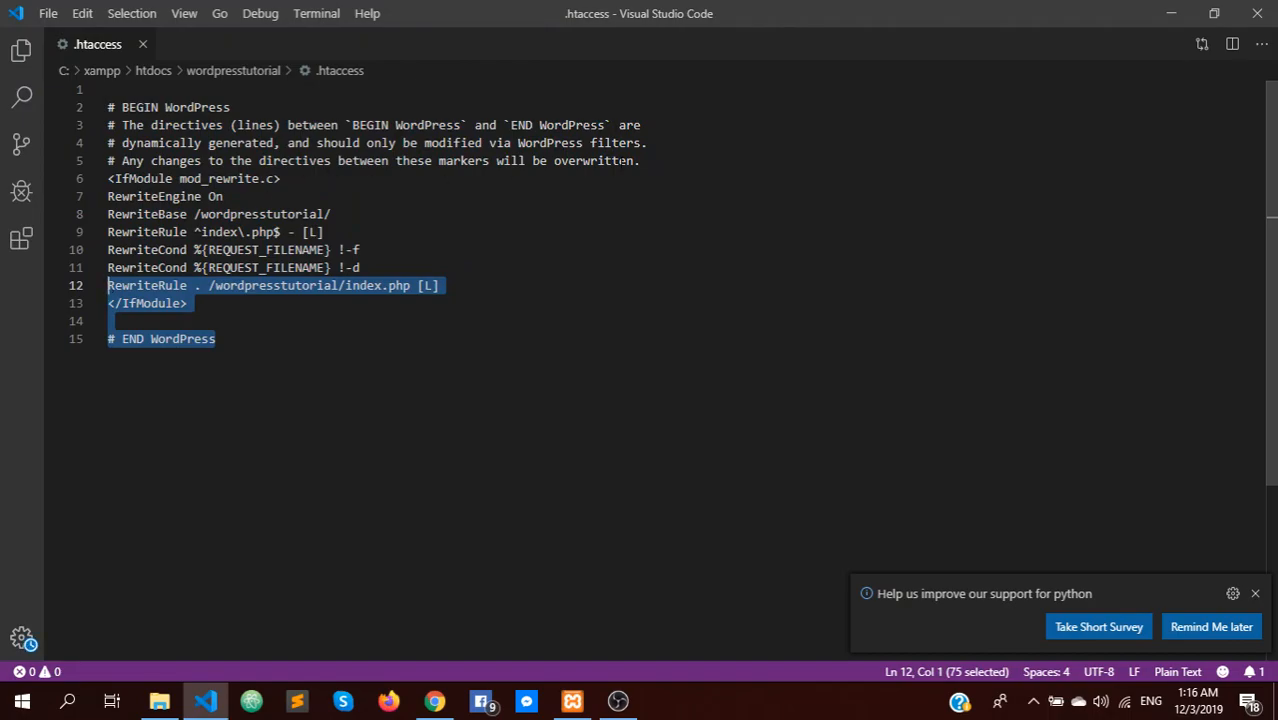
pyautogui.click(679, 157)
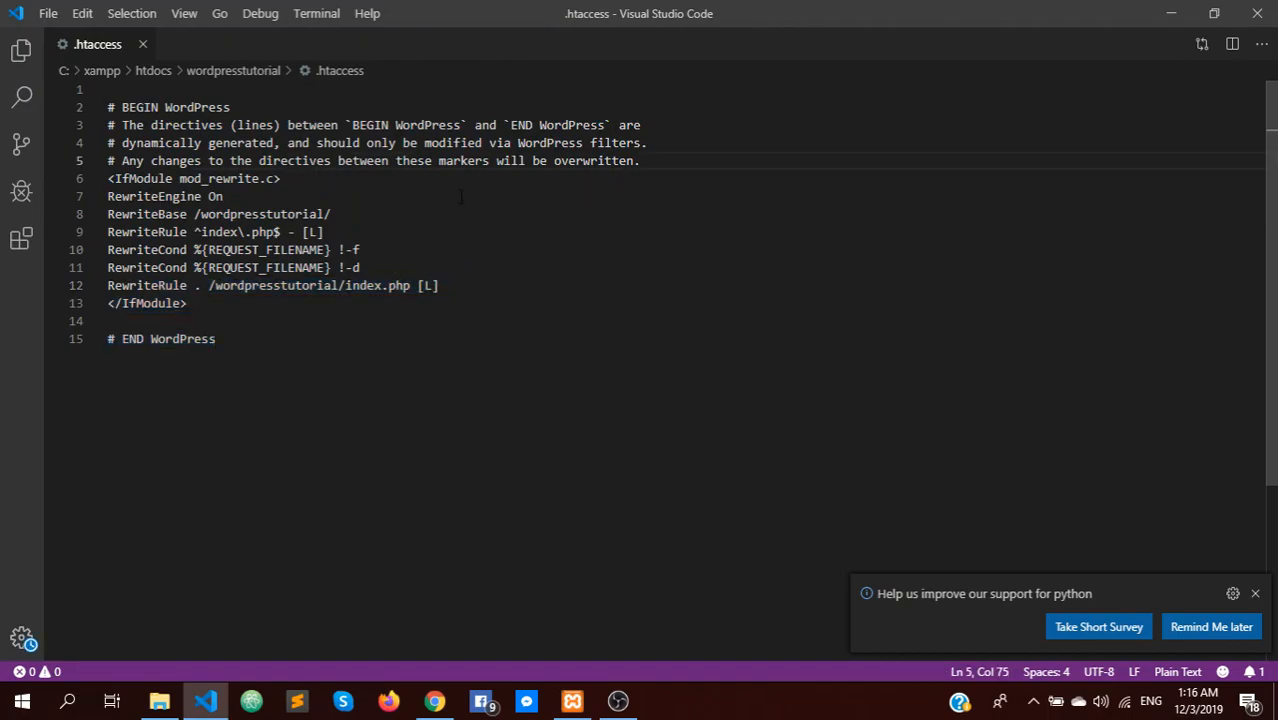
pyautogui.press('Return')
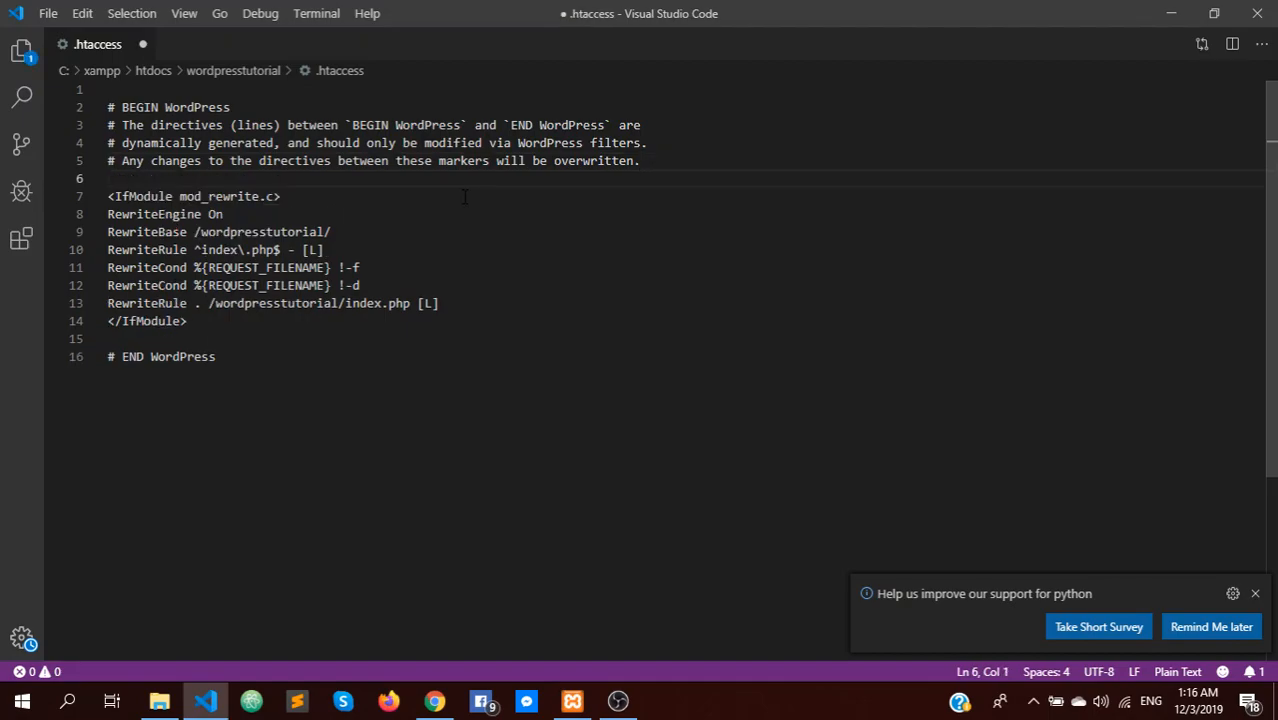
pyautogui.hotkey('ctrl', 'v')
pyautogui.hotkey('ctrl', 's')
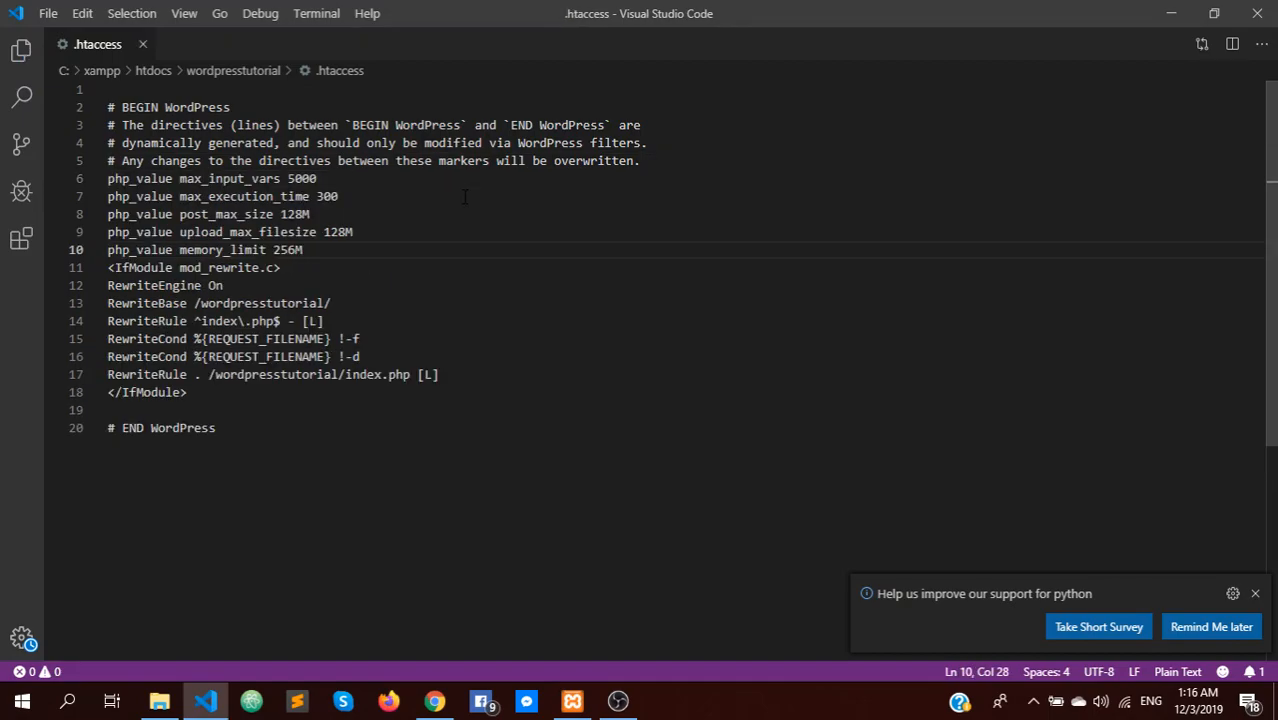
# Close Visual Studio Code, reload the Themes page in Chrome, and close the Manage Themes tab
pyautogui.click(1257, 13)
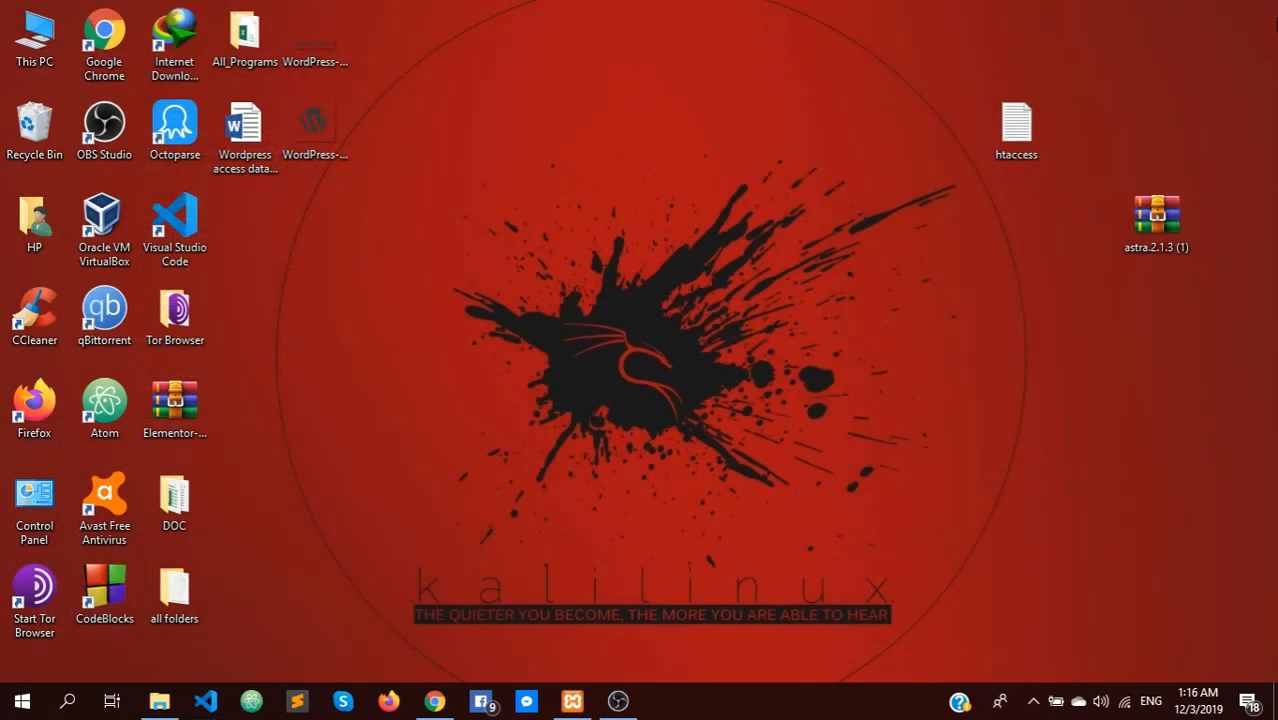
pyautogui.click(430, 701)
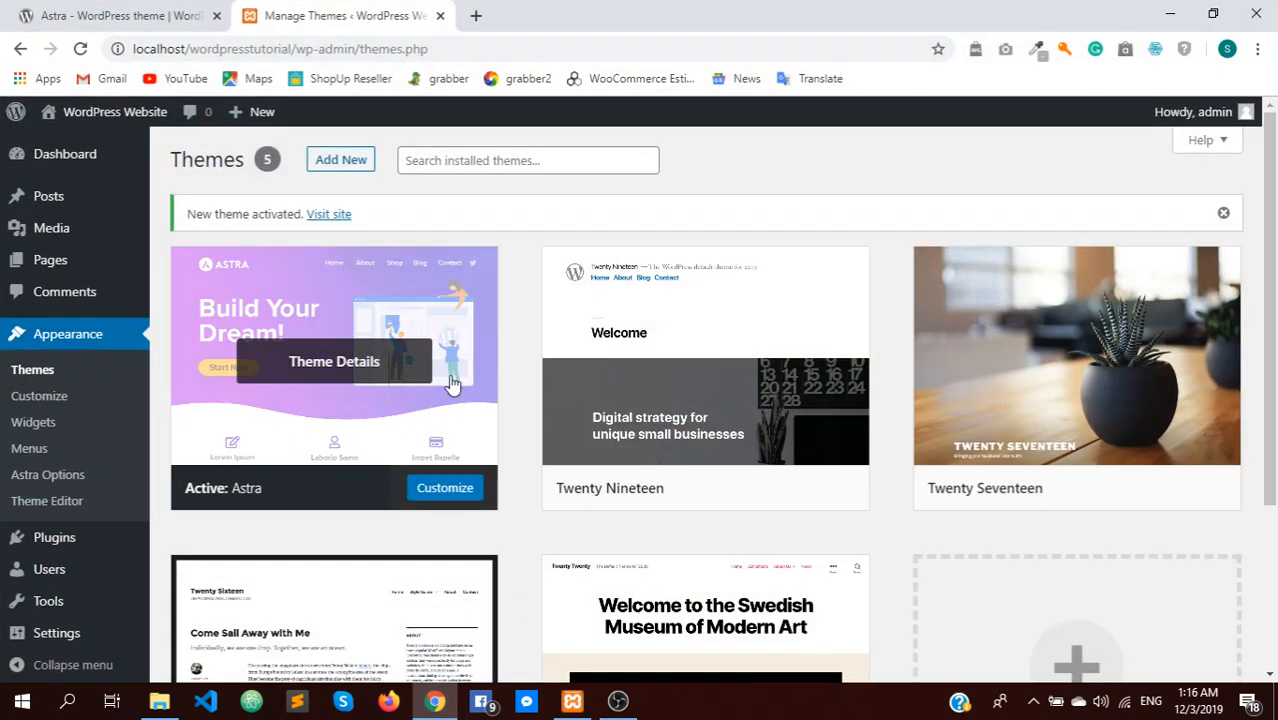
pyautogui.click(81, 50)
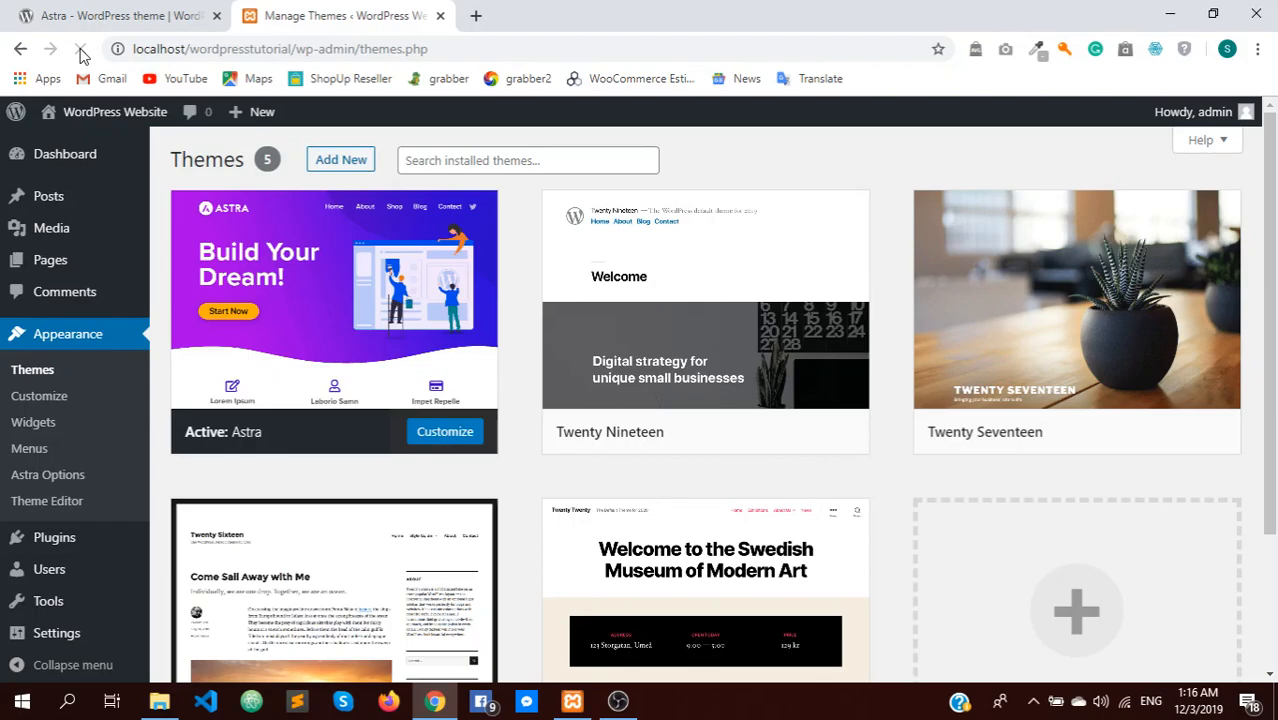
pyautogui.click(440, 19)
pyautogui.scroll(4, 420, 195)
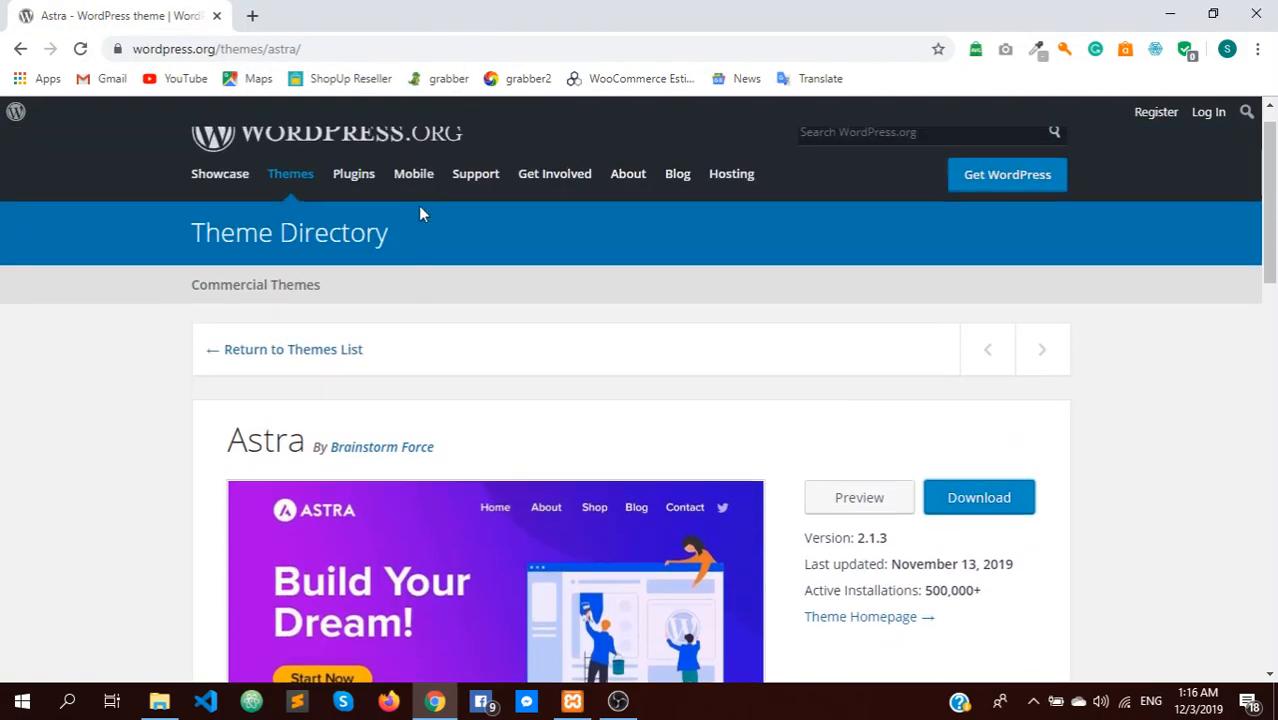
pyautogui.scroll(-2, 419, 209)
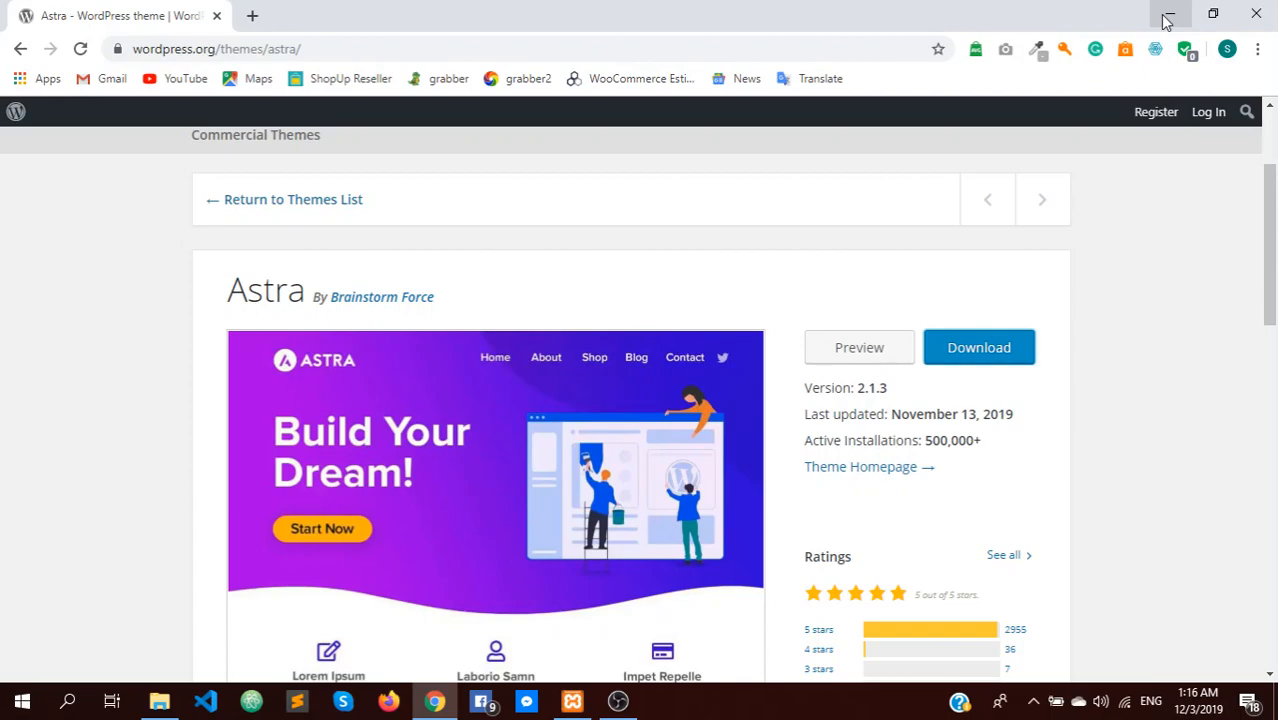
pyautogui.scroll(2, 1270, 210)
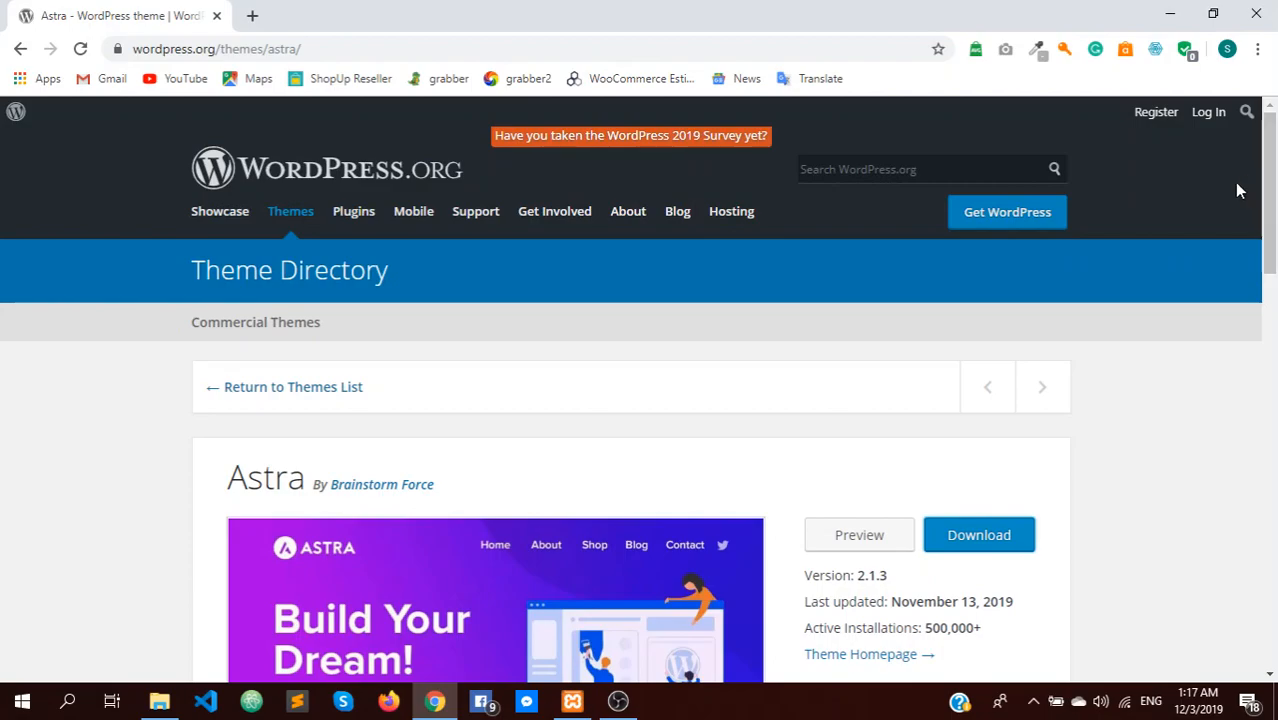